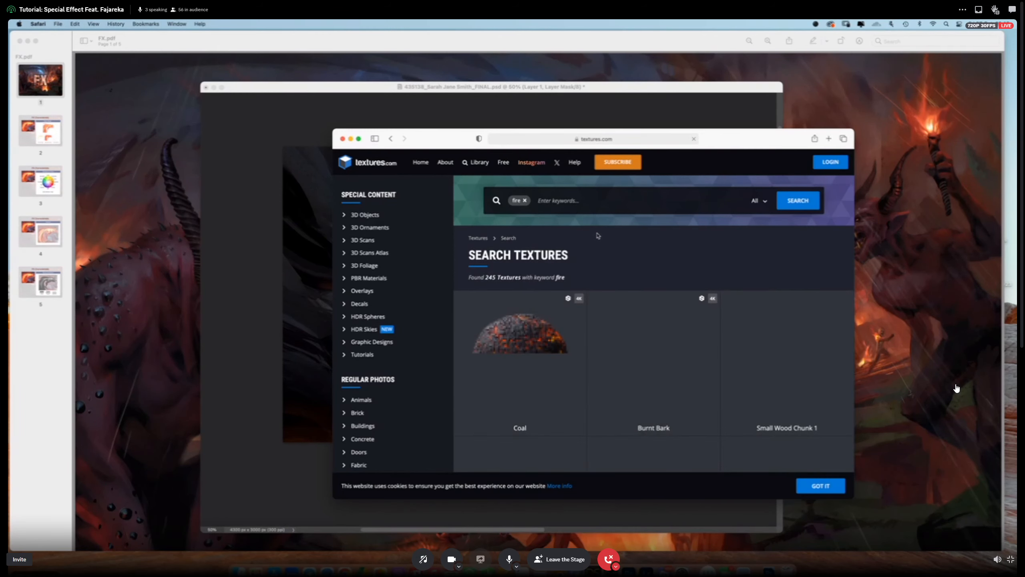
Switch to the painting document in Photoshop and reduce the brush size to 60 px.
{"action": "left_click", "coordinate": [718, 103]}
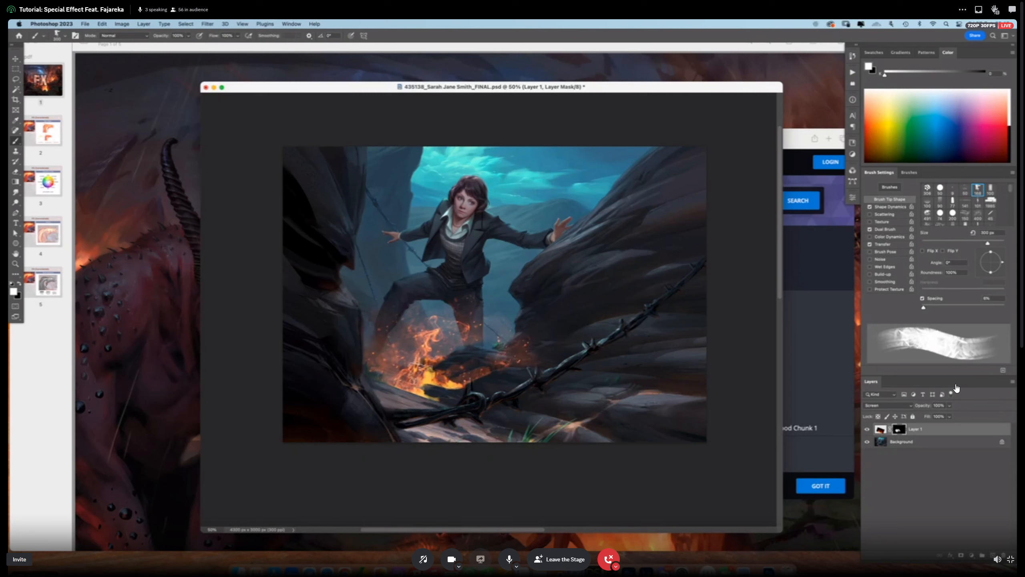
{"action": "key", "text": "["}
{"action": "key", "text": "["}
{"action": "key", "text": "["}
{"action": "key", "text": "["}
{"action": "key", "text": "["}
{"action": "key", "text": "["}
{"action": "key", "text": "["}
{"action": "key", "text": "["}
{"action": "key", "text": "["}
{"action": "key", "text": "["}
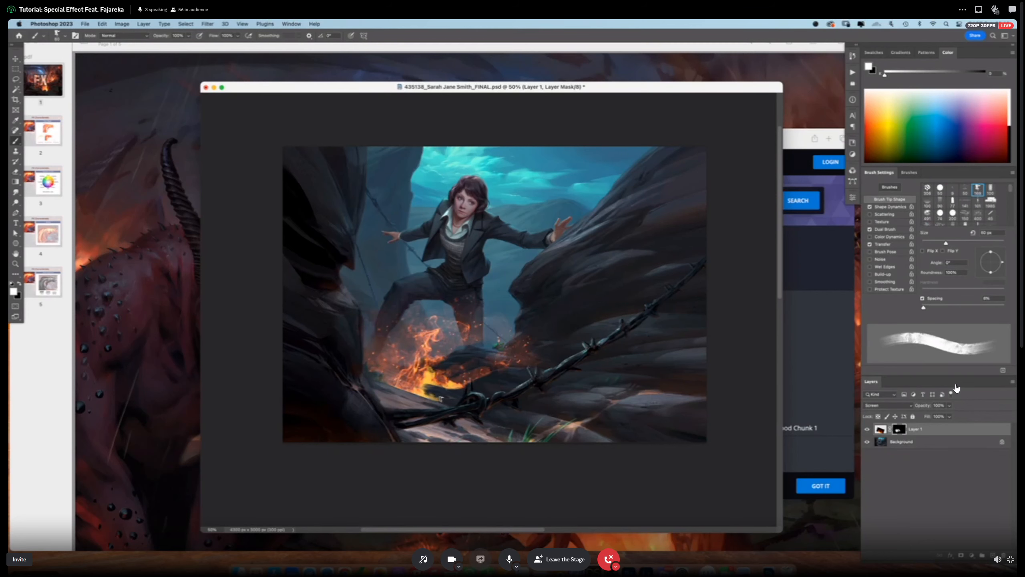
Examine the fire effect at the character's feet up close and within the whole painting.
{"action": "left_click", "coordinate": [442, 397], "text": "super"}
{"action": "left_click", "coordinate": [444, 398], "text": "super"}
{"action": "left_click_drag", "start_coordinate": [610, 312], "coordinate": [637, 359]}
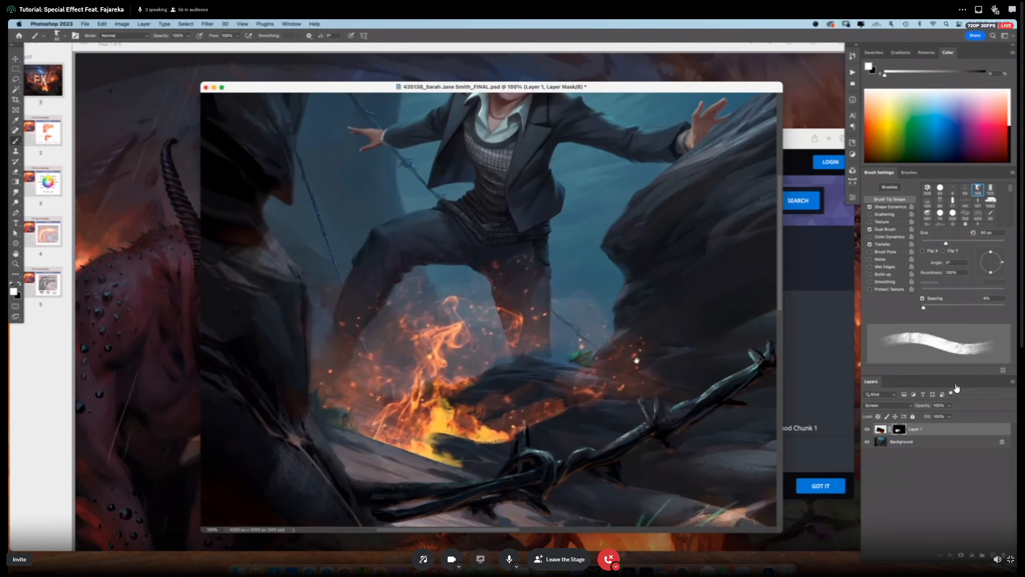
{"action": "left_click", "coordinate": [662, 381], "text": "alt"}
{"action": "left_click", "coordinate": [662, 382], "text": "alt"}
{"action": "left_click", "coordinate": [661, 382], "text": "super"}
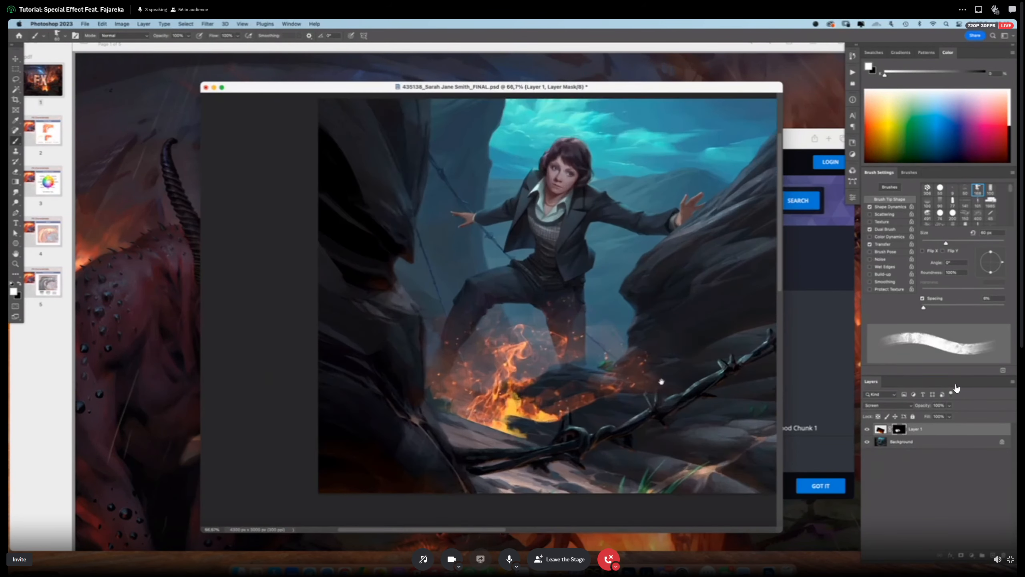
{"action": "left_click", "coordinate": [513, 363], "text": "super"}
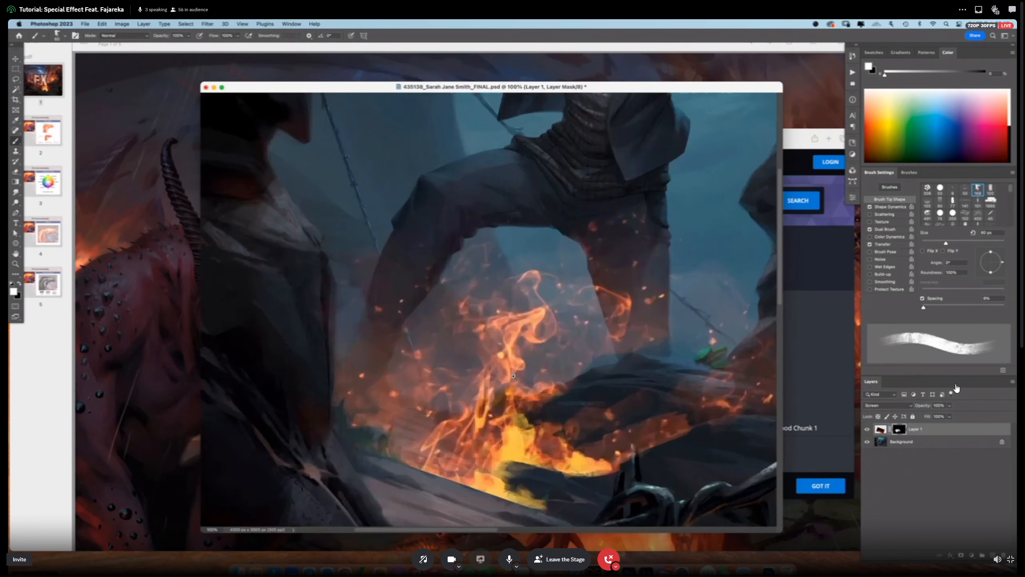
{"action": "left_click", "coordinate": [514, 361], "text": "super"}
{"action": "left_click", "coordinate": [514, 362], "text": "alt"}
{"action": "left_click", "coordinate": [515, 361], "text": "alt"}
{"action": "left_click_drag", "start_coordinate": [543, 380], "coordinate": [532, 375]}
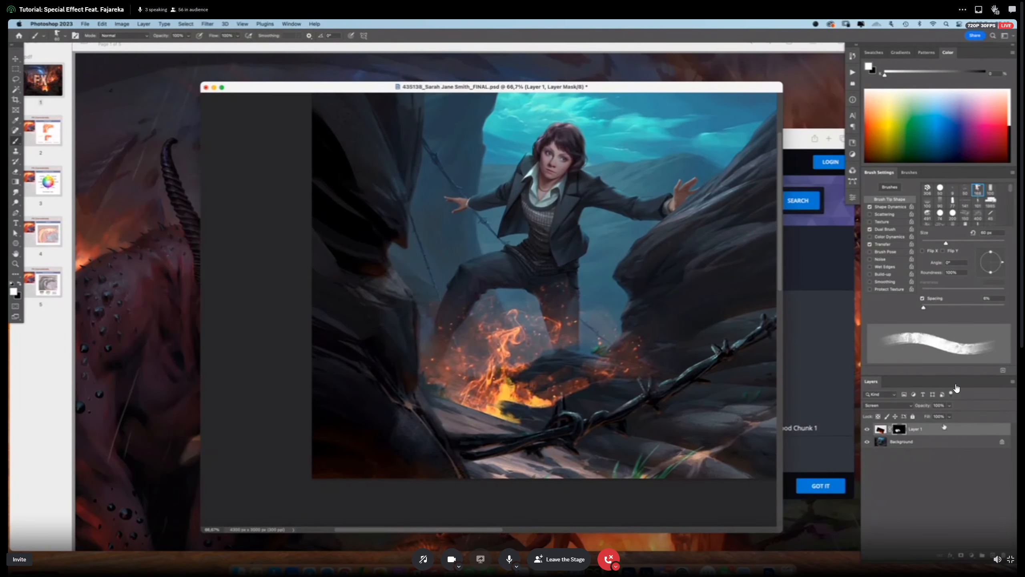
Hide the fire layer, Layer 1, and create a group named FX directly above the Background layer.
{"action": "left_click", "coordinate": [867, 429]}
{"action": "left_click", "coordinate": [924, 444]}
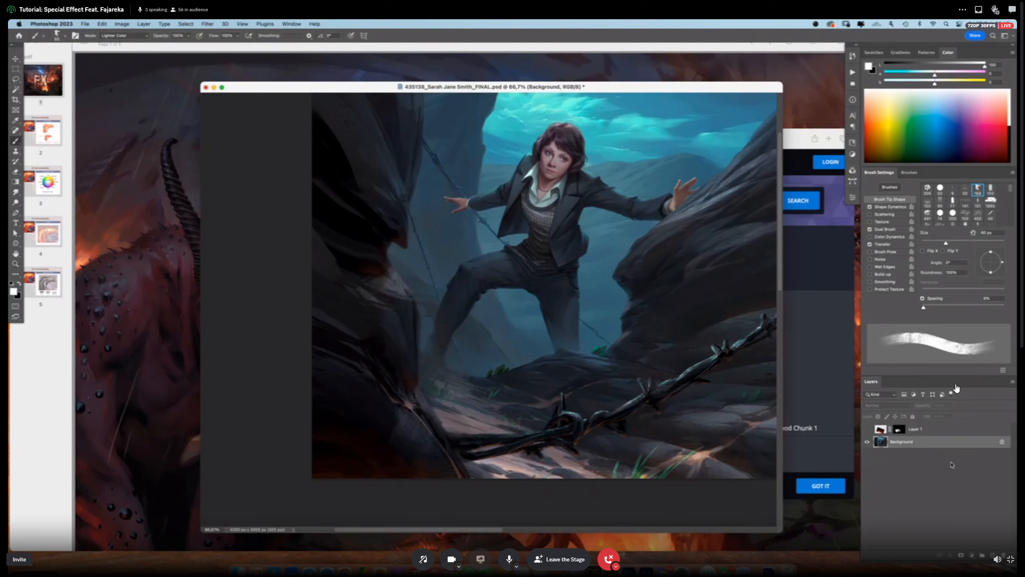
{"action": "left_click", "coordinate": [982, 555]}
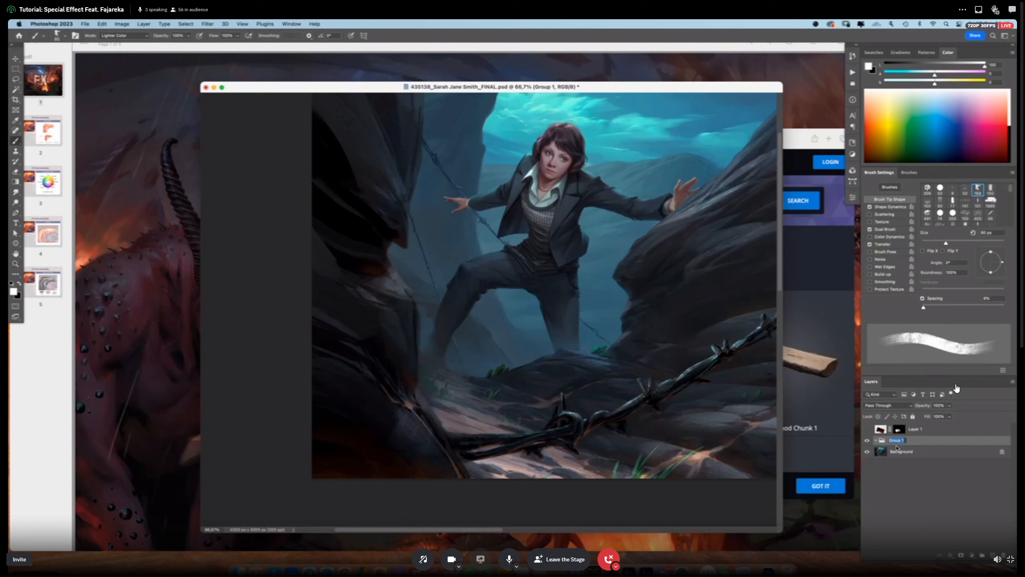
{"action": "type", "text": "fX"}
{"action": "key", "text": "Return"}
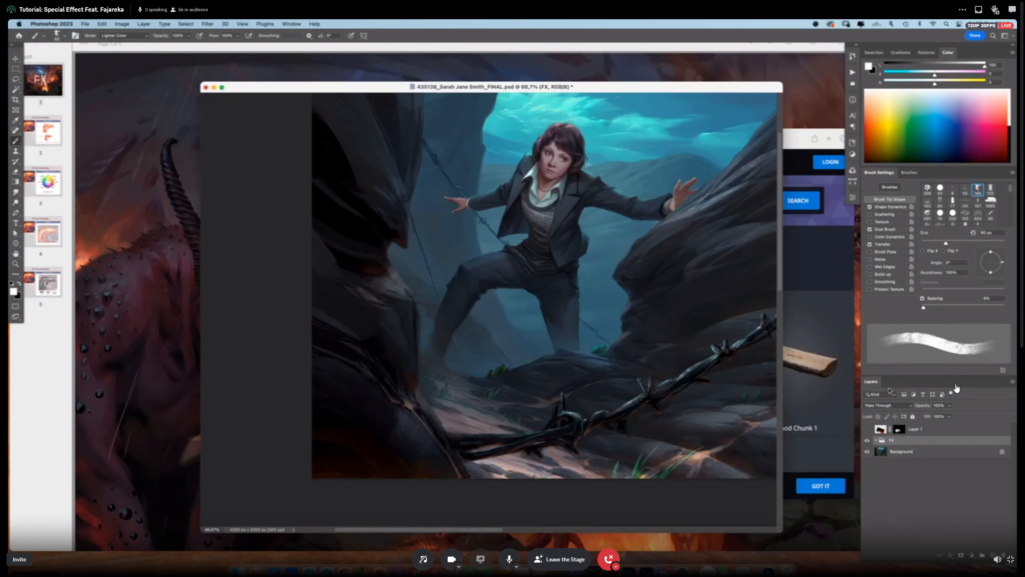
Add a Gradient Map adjustment layer inside the FX group and open its gradient for editing at the white colour stop.
{"action": "left_click", "coordinate": [973, 557]}
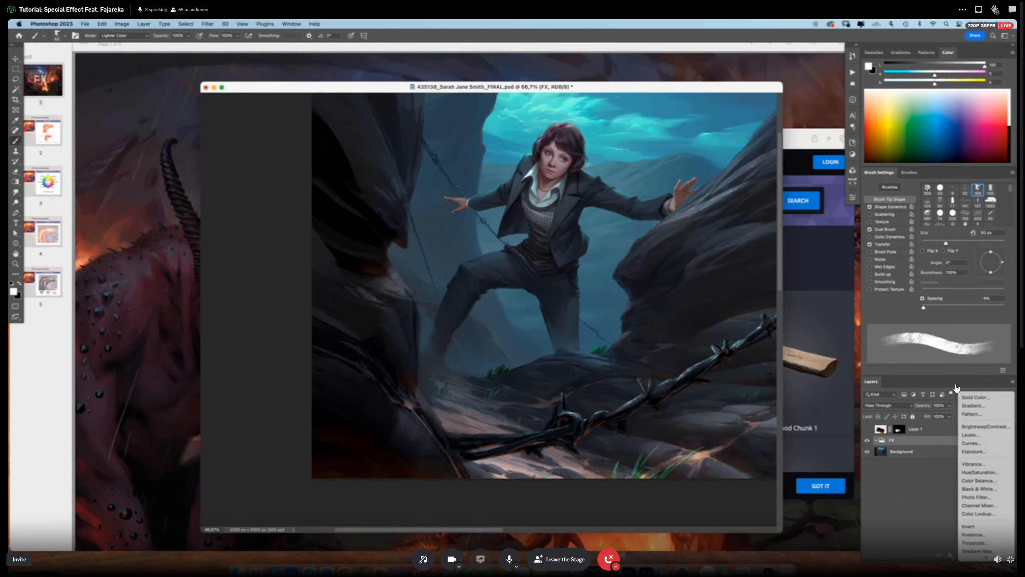
{"action": "left_click", "coordinate": [984, 547]}
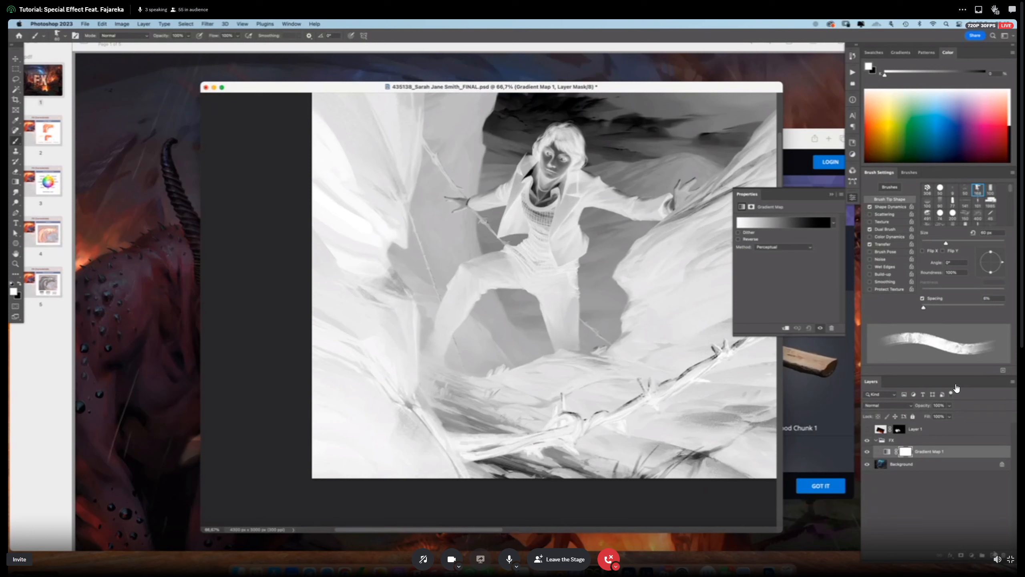
{"action": "left_click", "coordinate": [887, 452]}
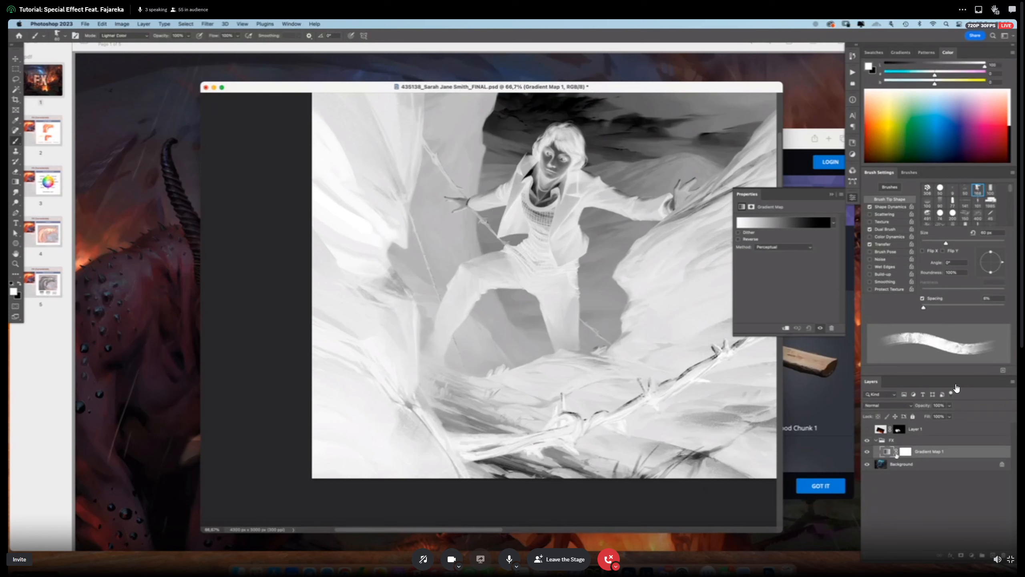
{"action": "left_click", "coordinate": [790, 225]}
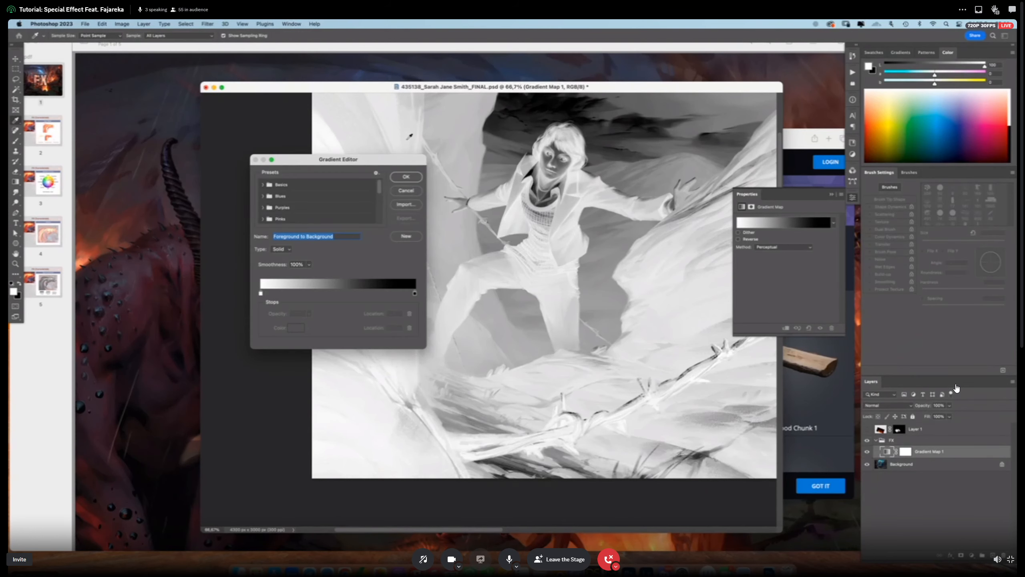
{"action": "left_click_drag", "start_coordinate": [405, 163], "coordinate": [535, 146]}
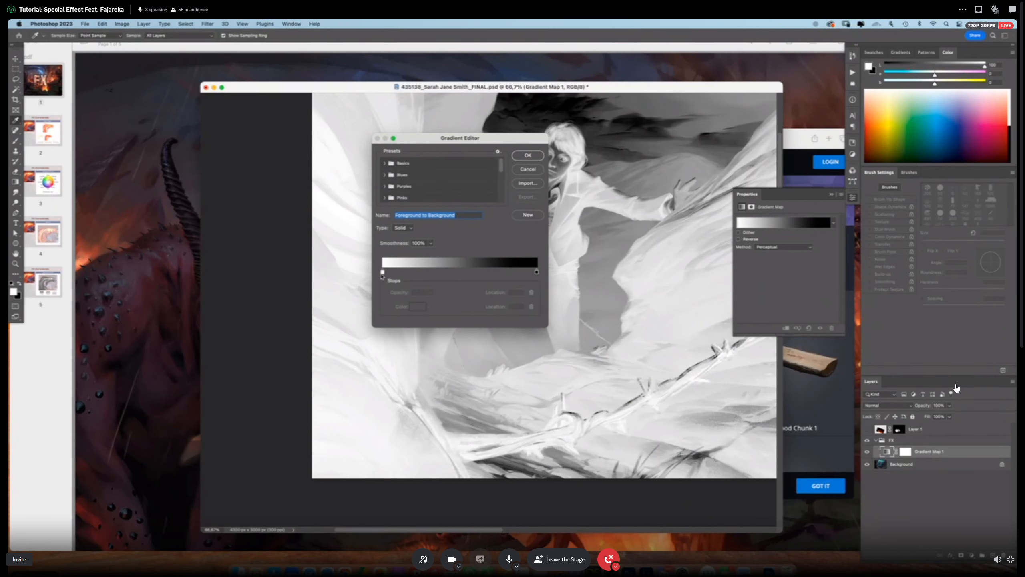
{"action": "left_click", "coordinate": [382, 273]}
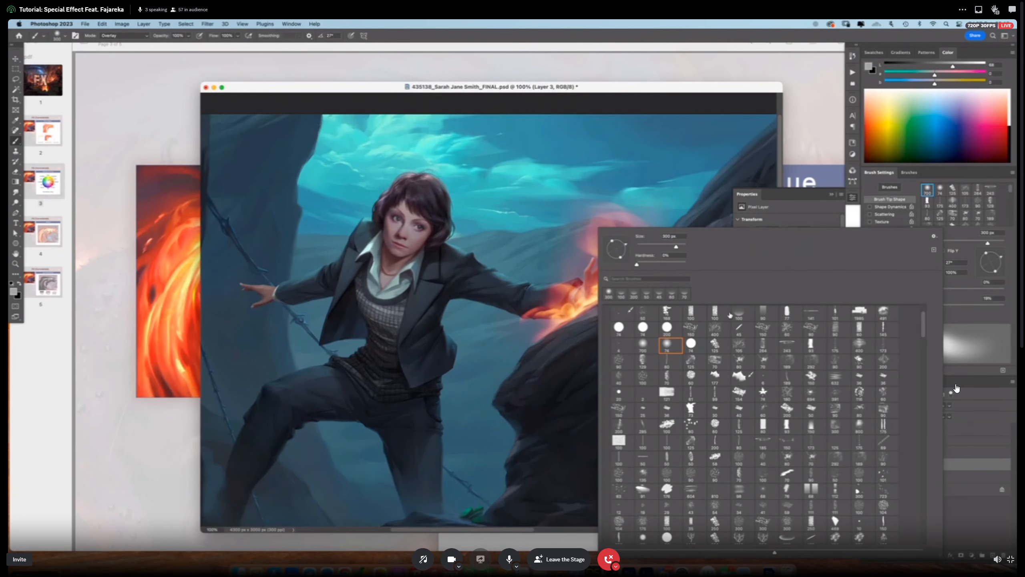
Set the foreground colour to white and fine-tune the small brush's size for painting on Layer 3.
{"action": "key", "text": "bracketleft"}
{"action": "key", "text": "bracketleft"}
{"action": "key", "text": "bracketleft"}
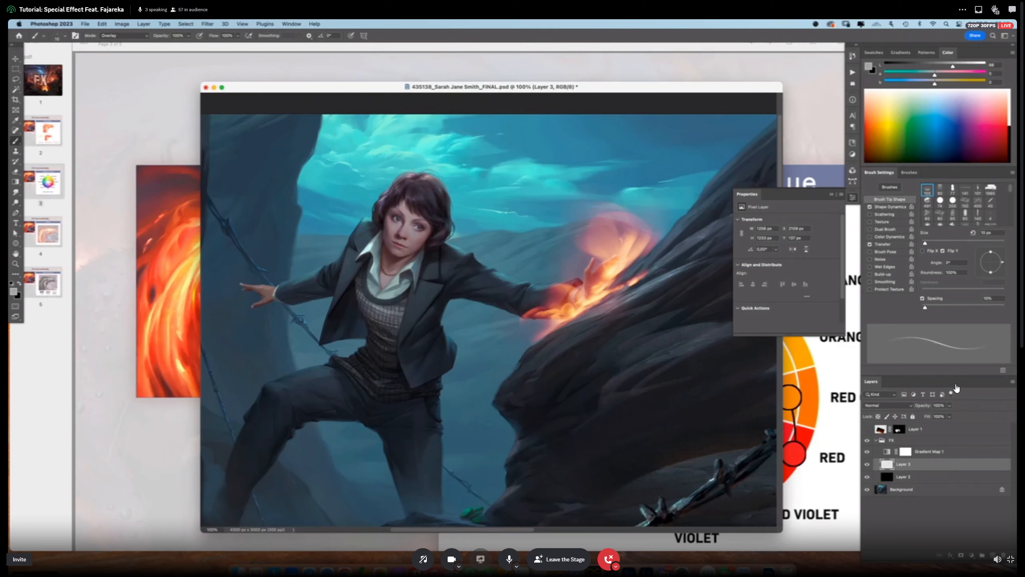
{"action": "left_click_drag", "start_coordinate": [973, 68], "coordinate": [985, 66]}
{"action": "key", "text": "bracketright"}
{"action": "key", "text": "bracketright"}
{"action": "key", "text": "bracketright"}
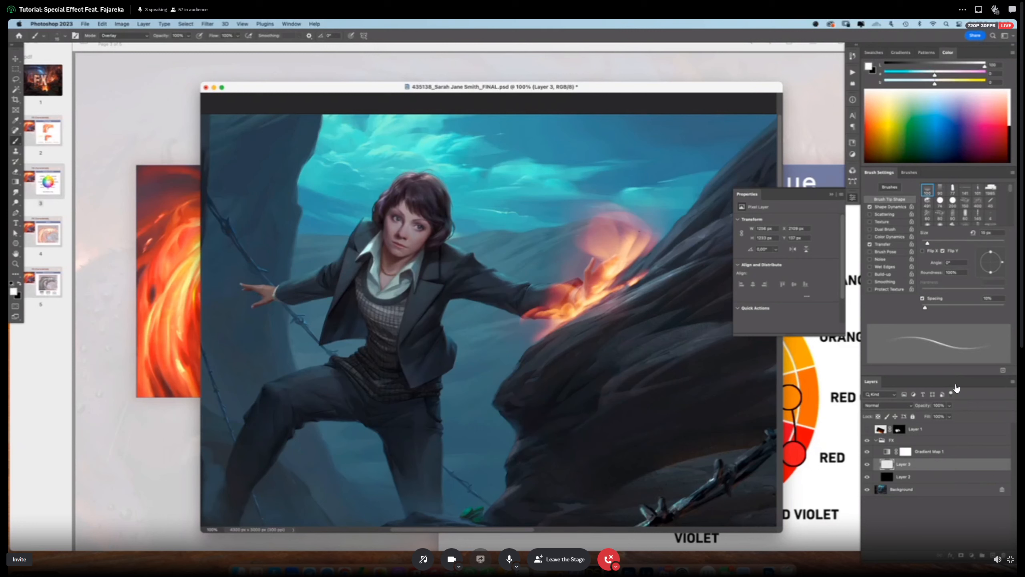
{"action": "key", "text": "bracketleft"}
{"action": "key", "text": "bracketleft"}
{"action": "key", "text": "bracketright"}
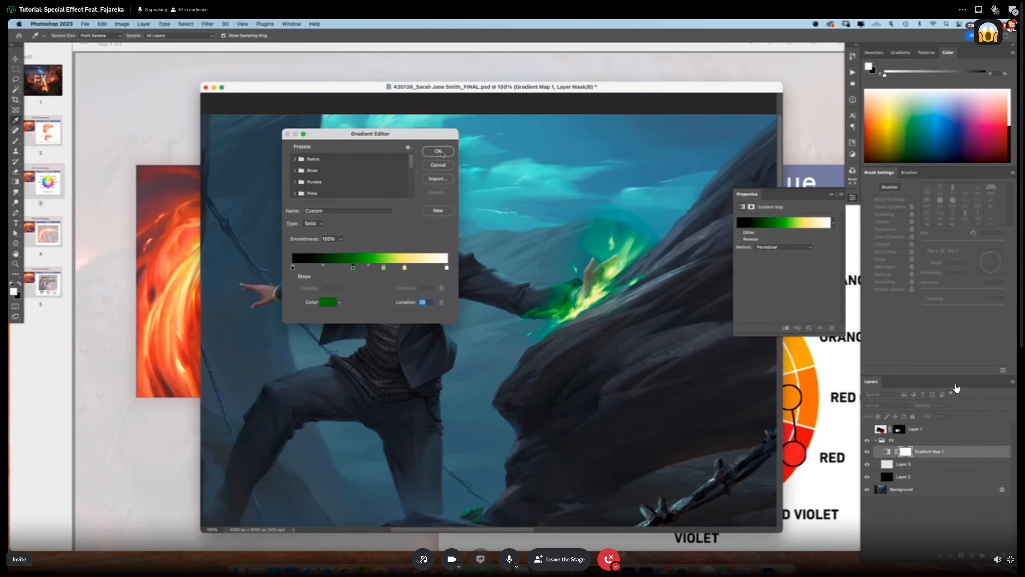
Check the chat messages of the Discord stage and close the chat again.
{"action": "left_click", "coordinate": [1013, 10]}
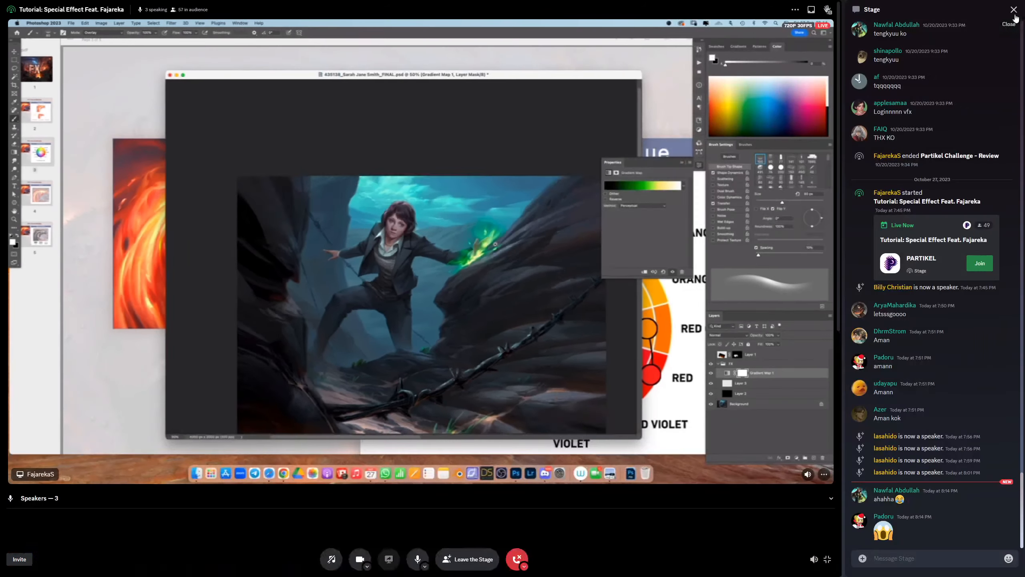
{"action": "left_click", "coordinate": [1014, 12]}
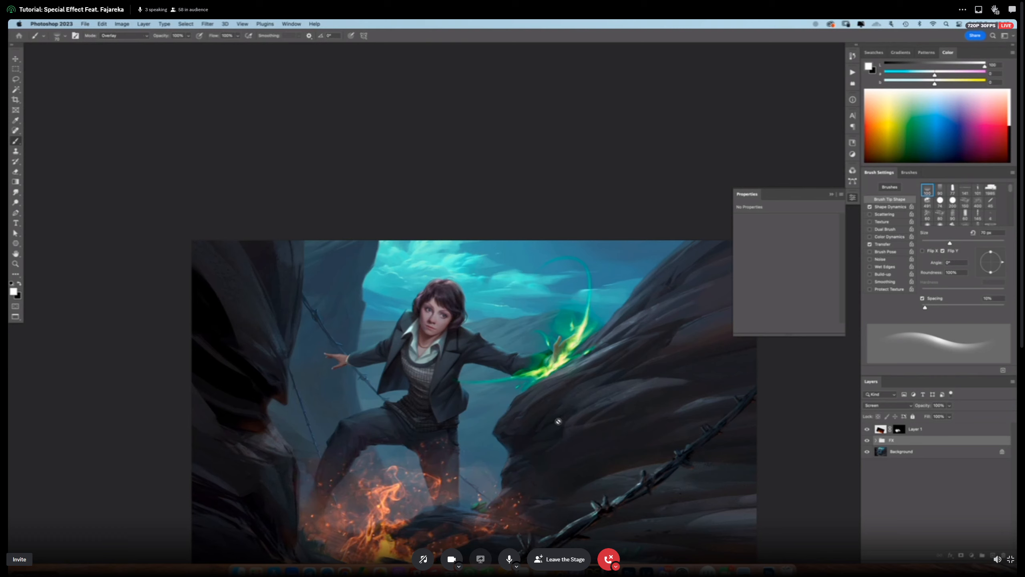
Try the Difference blend mode on the FX group and inspect the magic effect around the hand.
{"action": "left_click", "coordinate": [875, 408]}
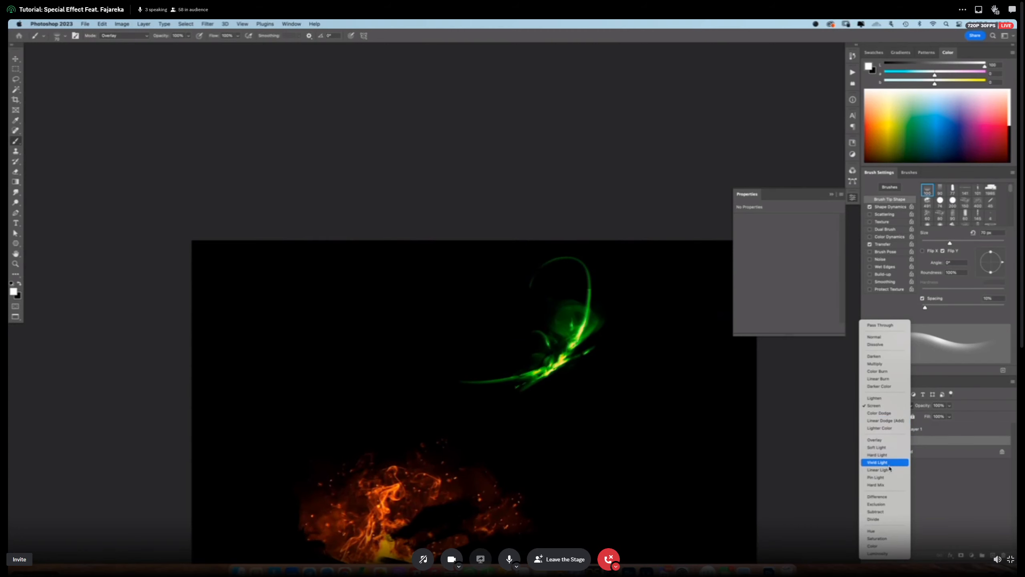
{"action": "left_click", "coordinate": [891, 500]}
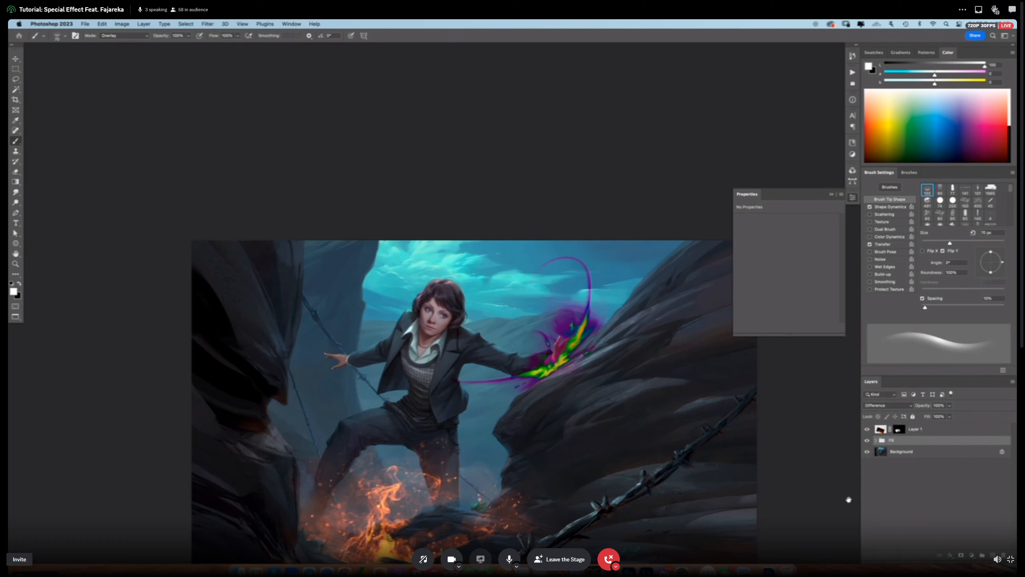
{"action": "scroll", "coordinate": [562, 416], "scroll_direction": "down", "scroll_amount": 5}
{"action": "scroll", "coordinate": [565, 390], "scroll_direction": "up", "scroll_amount": 8}
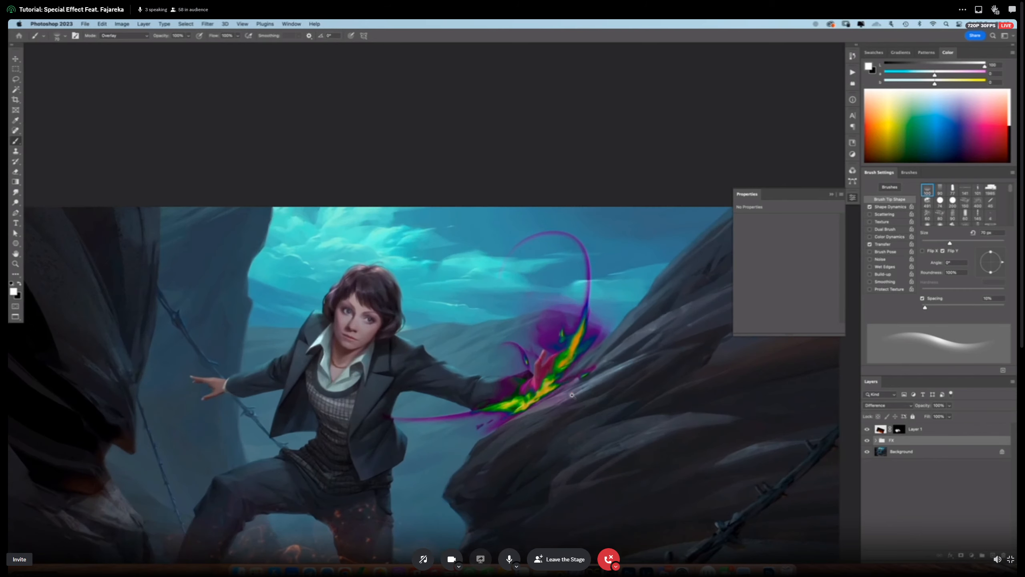
Try the Subtract blend mode on the FX group, compare the painting with the group hidden and shown, and select Layer 3 inside it.
{"action": "left_click", "coordinate": [881, 405]}
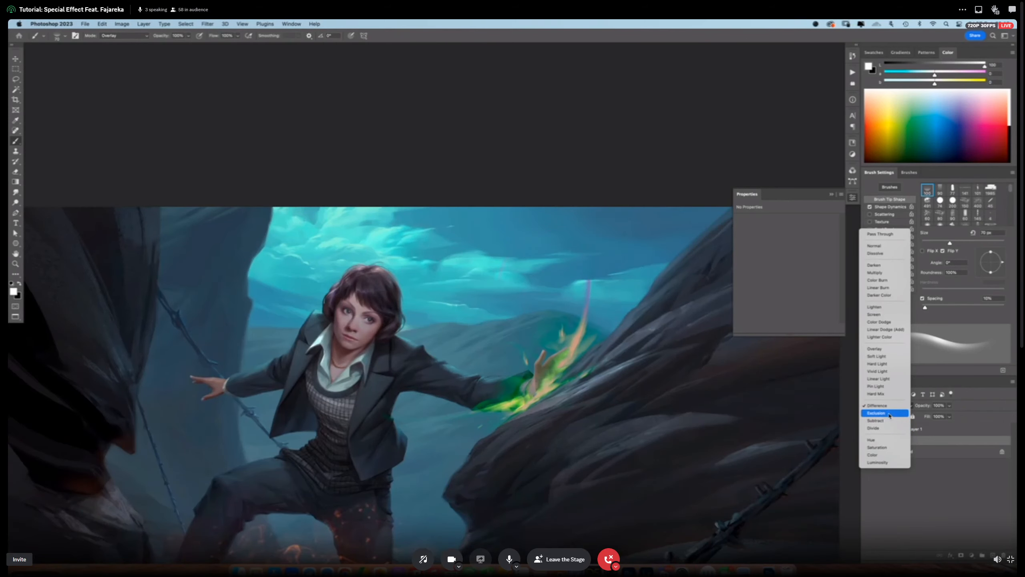
{"action": "left_click", "coordinate": [876, 421]}
{"action": "scroll", "coordinate": [613, 426], "scroll_direction": "down", "scroll_amount": 5}
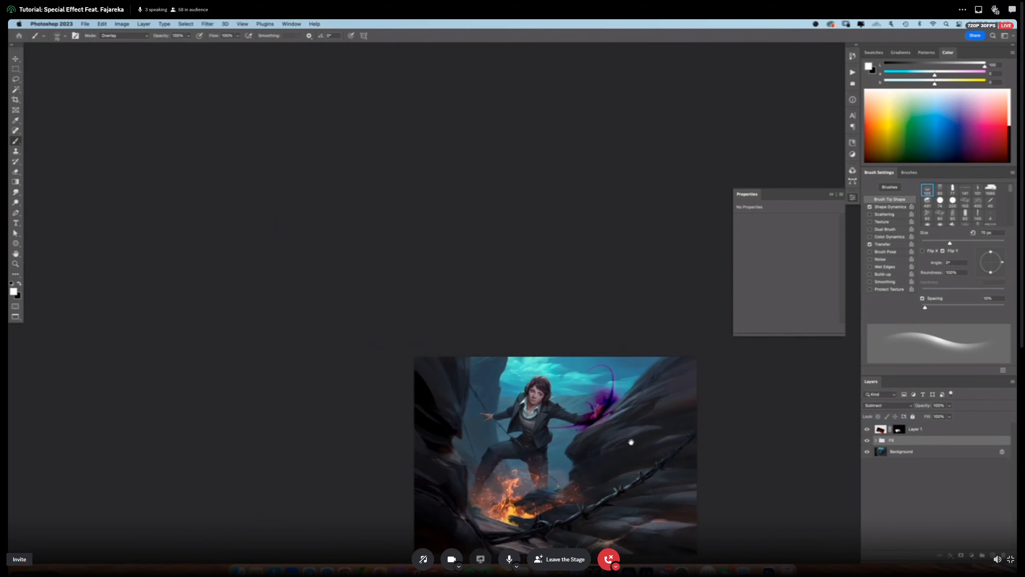
{"action": "scroll", "coordinate": [631, 441], "scroll_direction": "up", "scroll_amount": 4}
{"action": "left_click", "coordinate": [867, 440]}
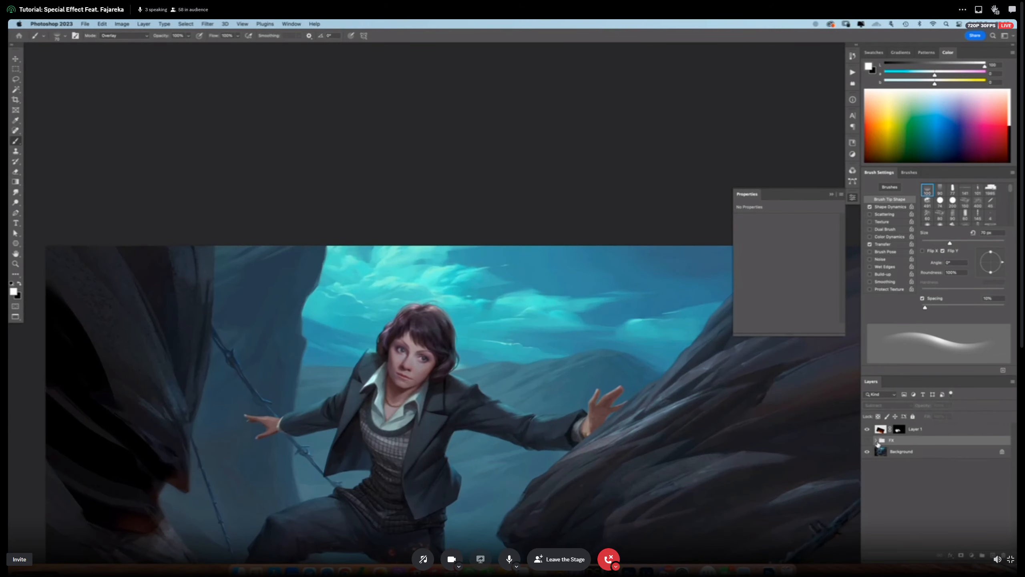
{"action": "left_click", "coordinate": [867, 440]}
{"action": "left_click", "coordinate": [875, 440]}
{"action": "left_click", "coordinate": [904, 464]}
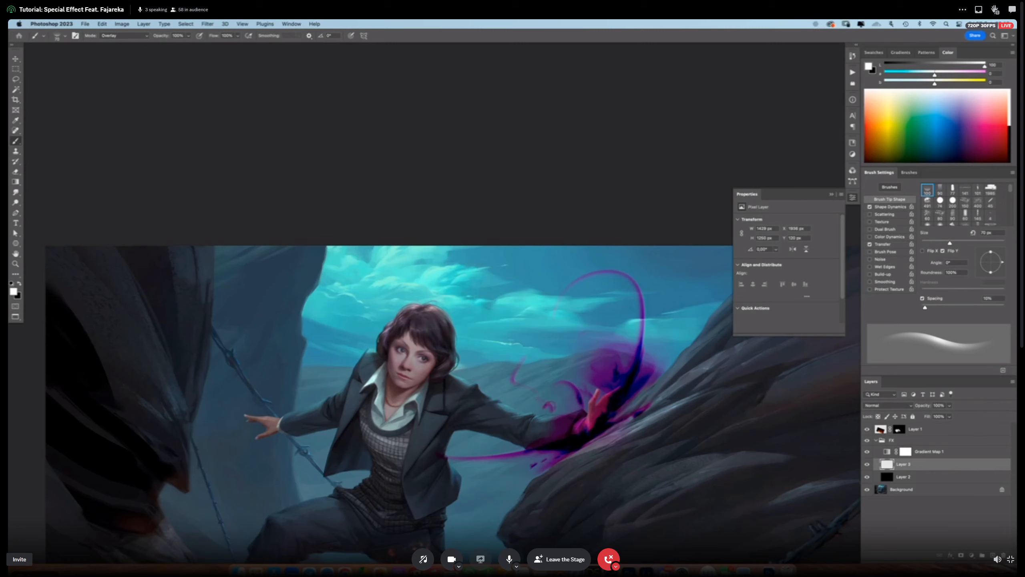
Undo the FX group's Subtract blend mode change.
{"action": "scroll", "coordinate": [625, 386], "scroll_direction": "down", "scroll_amount": 2}
{"action": "key", "text": "super+z"}
{"action": "key", "text": "super+z"}
{"action": "key", "text": "super+z"}
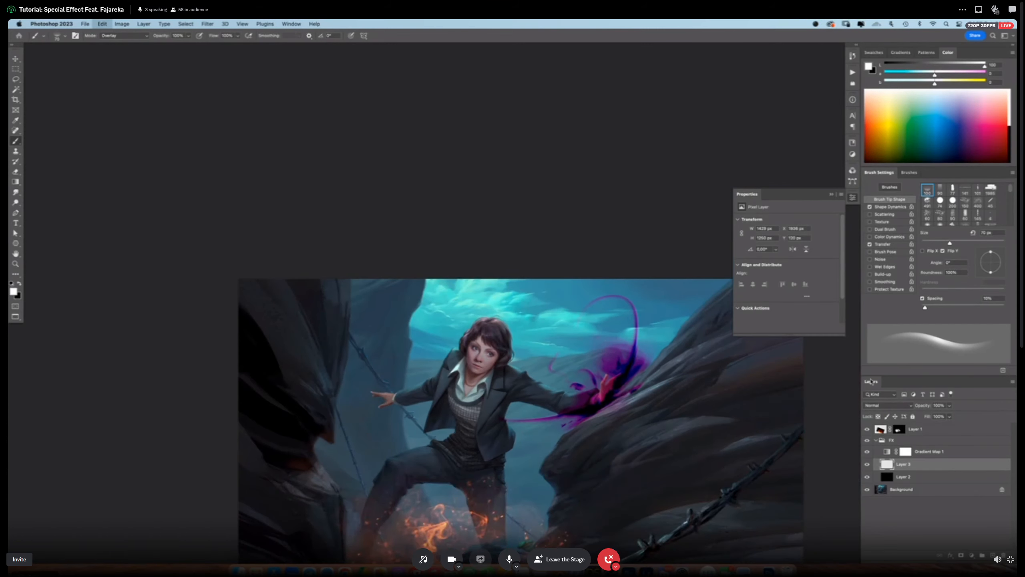
{"action": "key", "text": "super+z"}
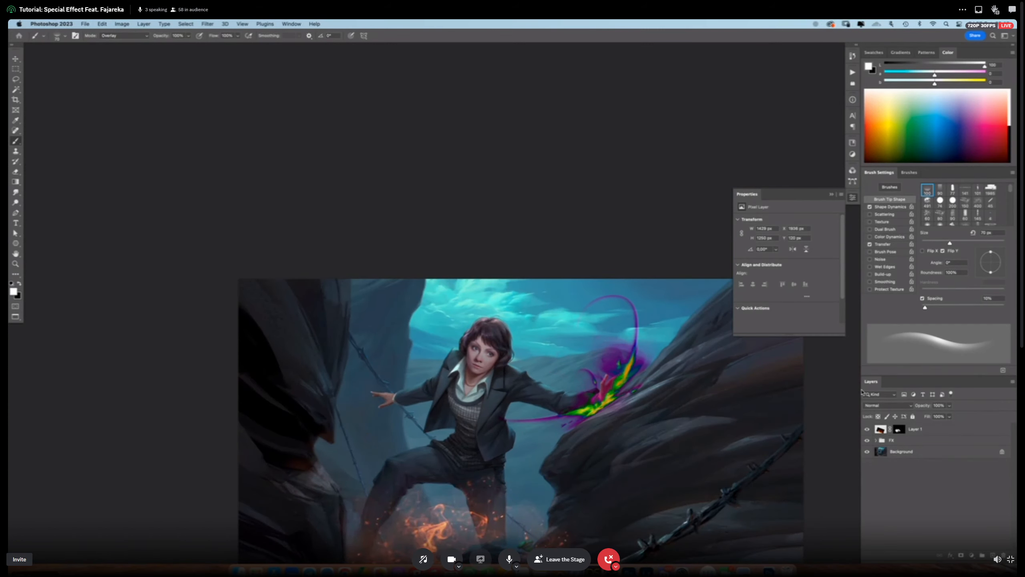
Set the blend mode of both Layer 3 and the FX group to Screen, and expand the group.
{"action": "left_click", "coordinate": [880, 408]}
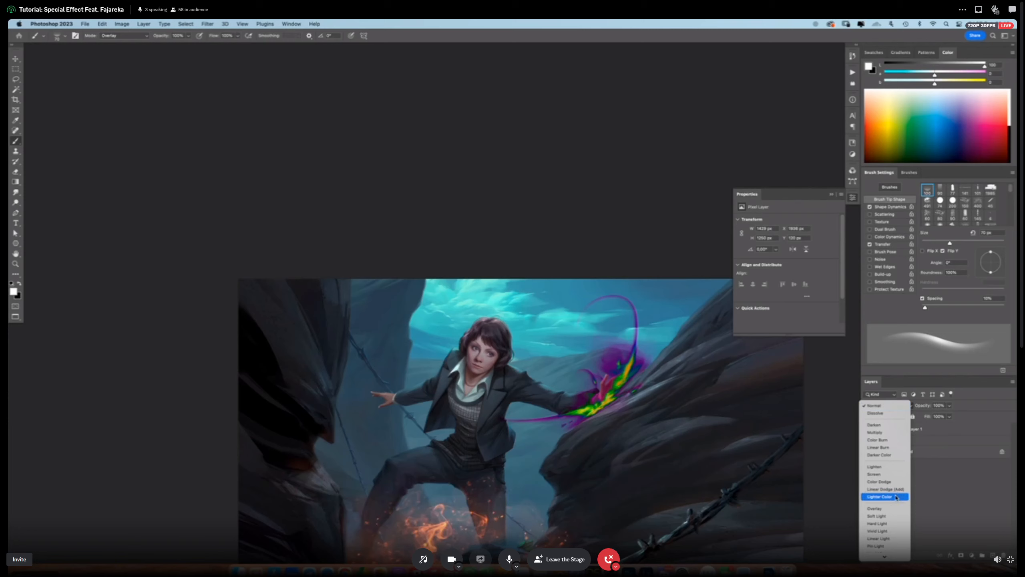
{"action": "left_click", "coordinate": [884, 474]}
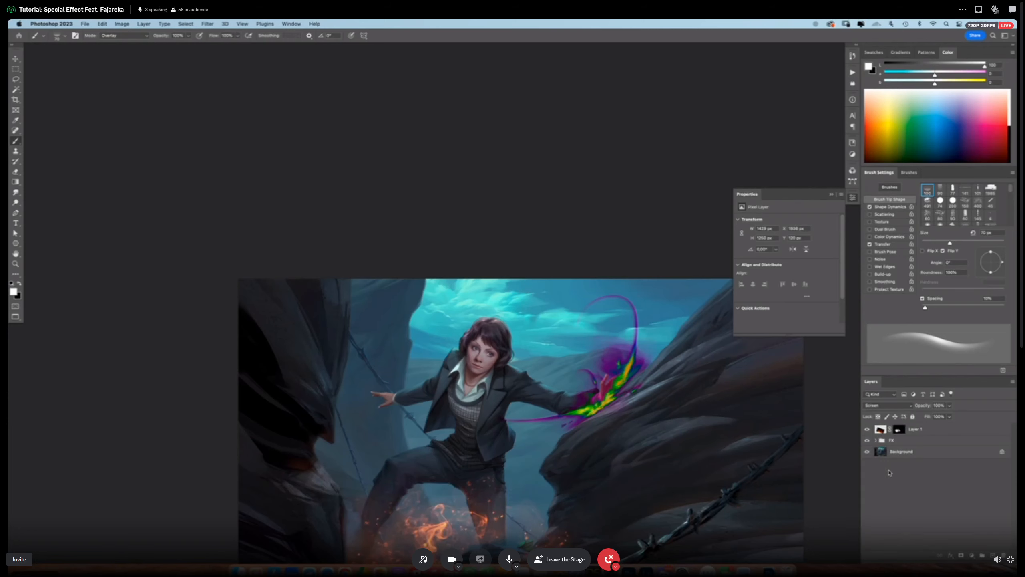
{"action": "left_click", "coordinate": [904, 440]}
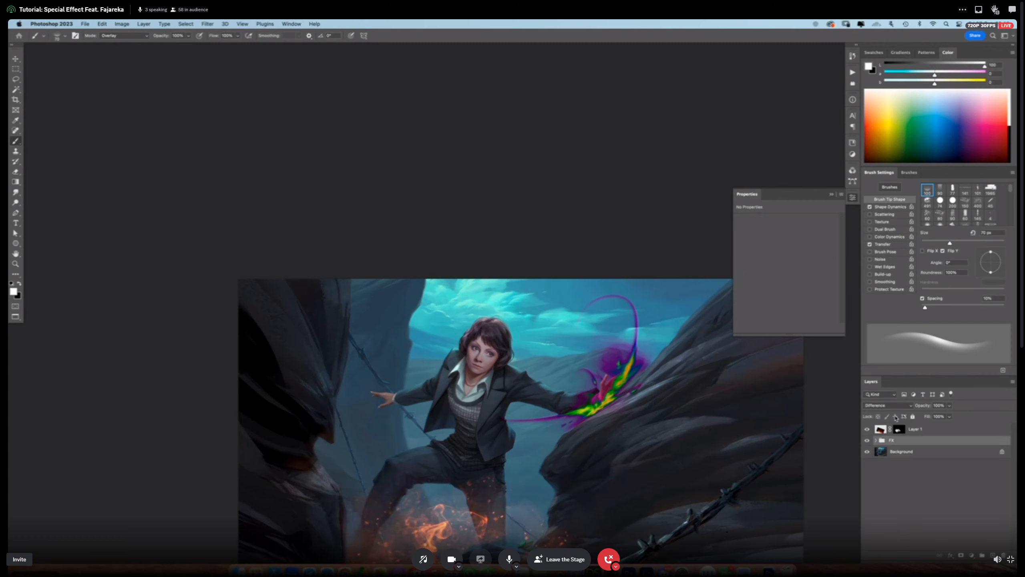
{"action": "left_click", "coordinate": [888, 406]}
{"action": "left_click", "coordinate": [881, 316]}
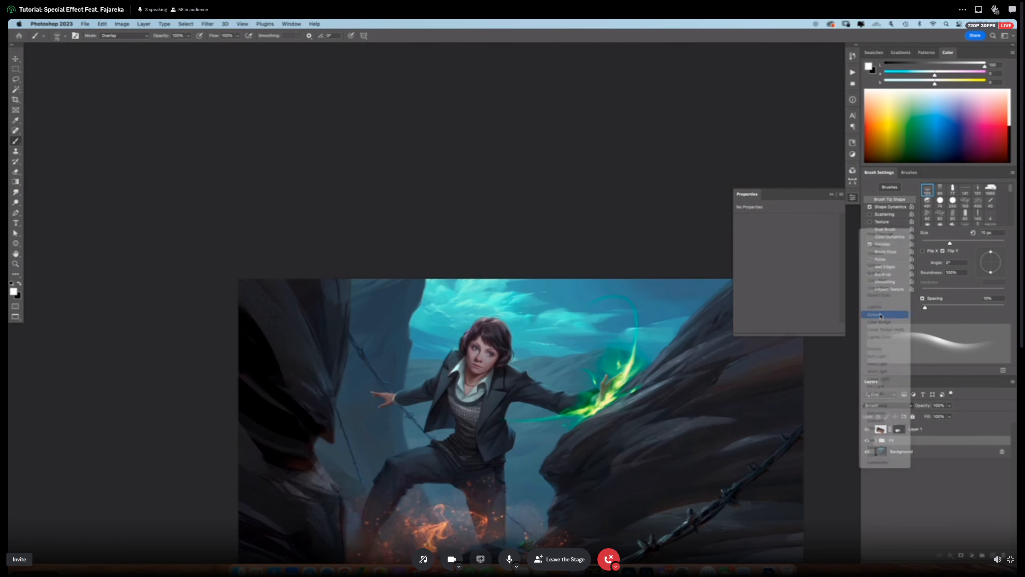
{"action": "left_click_drag", "start_coordinate": [625, 386], "coordinate": [644, 419]}
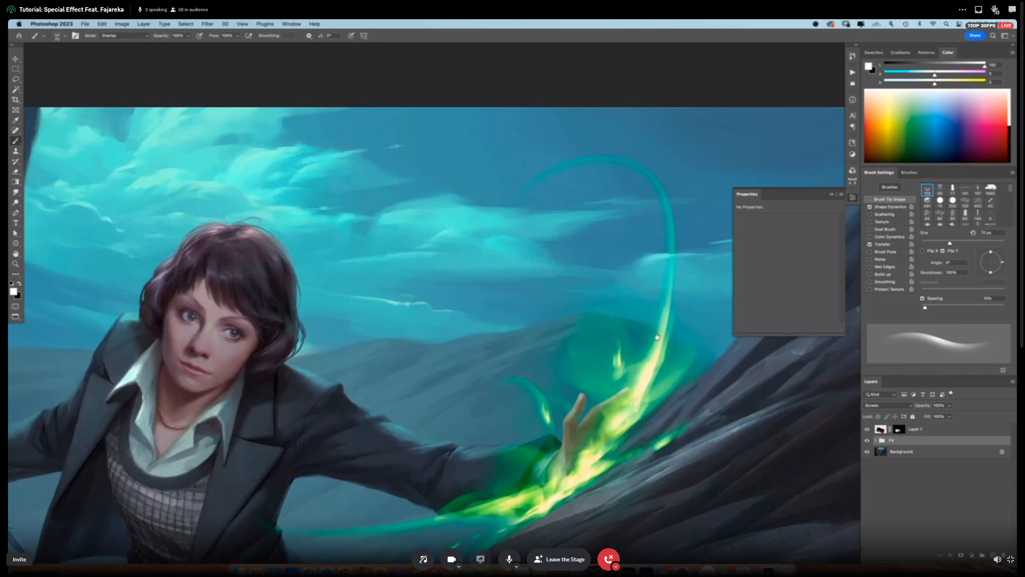
{"action": "left_click", "coordinate": [875, 440]}
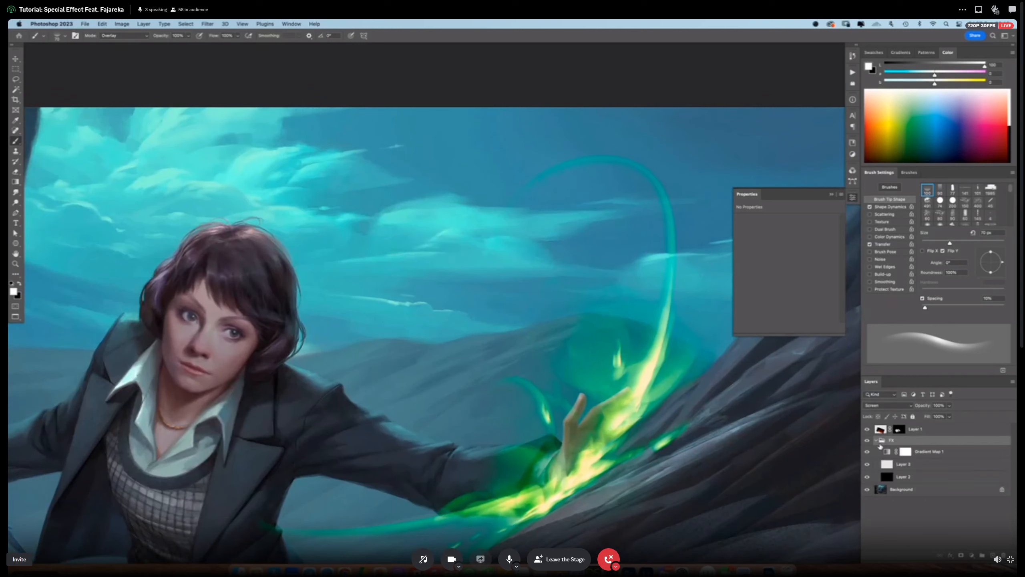
Duplicate the Gradient Map 1 adjustment layer inside the FX group and hide the original.
{"action": "left_click", "coordinate": [931, 467]}
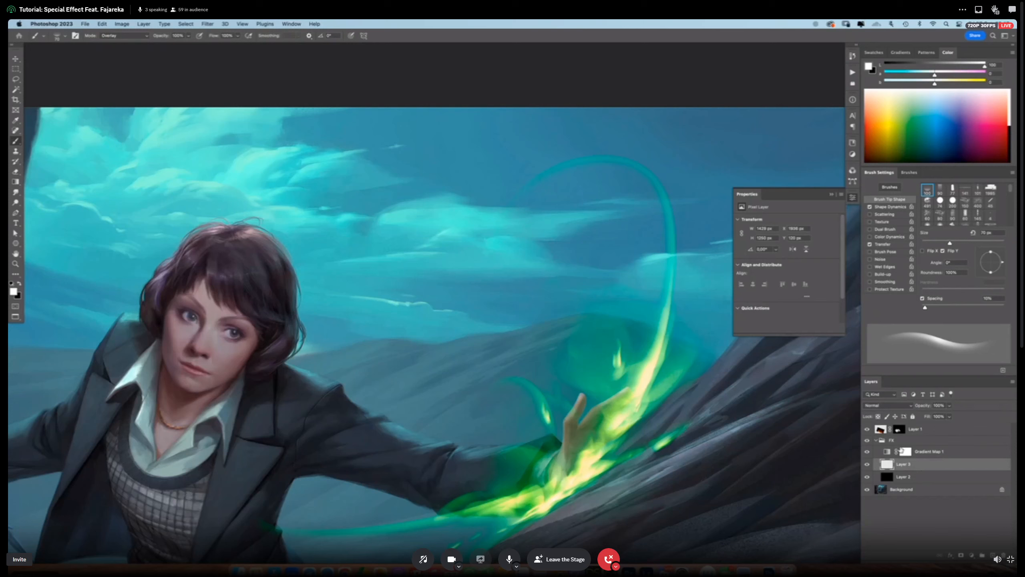
{"action": "left_click", "coordinate": [924, 451]}
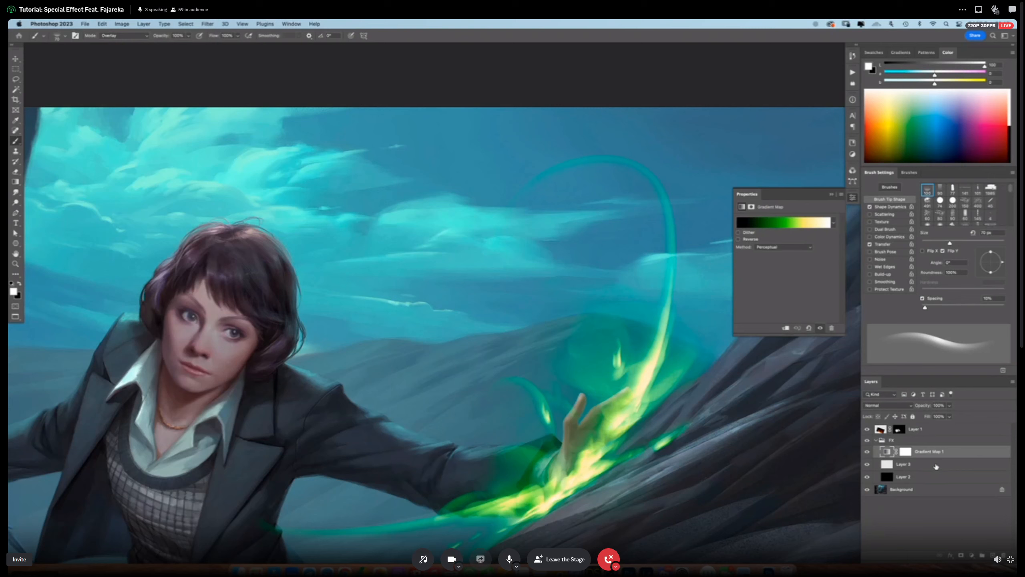
{"action": "key", "text": "super+j"}
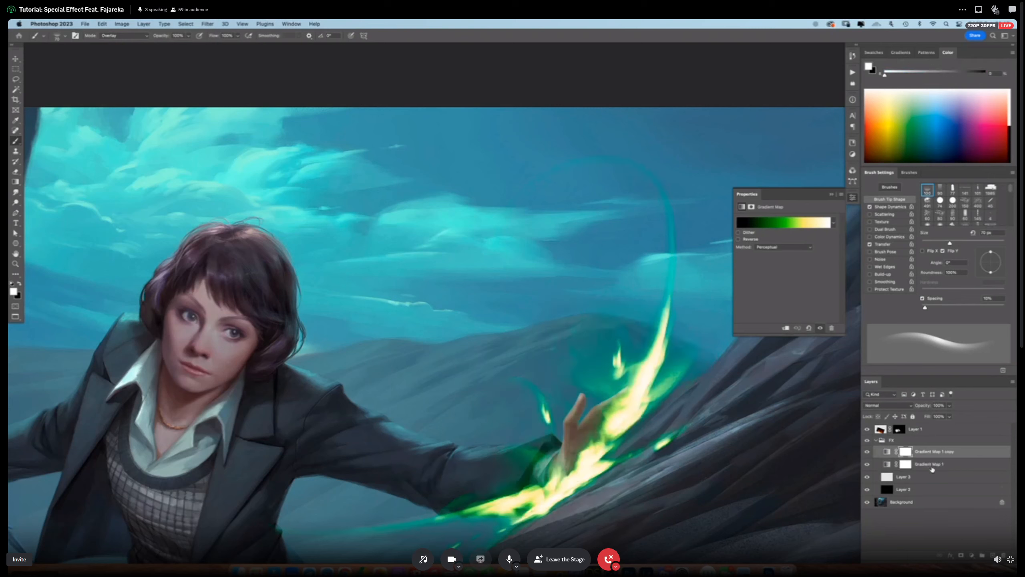
{"action": "left_click", "coordinate": [867, 466]}
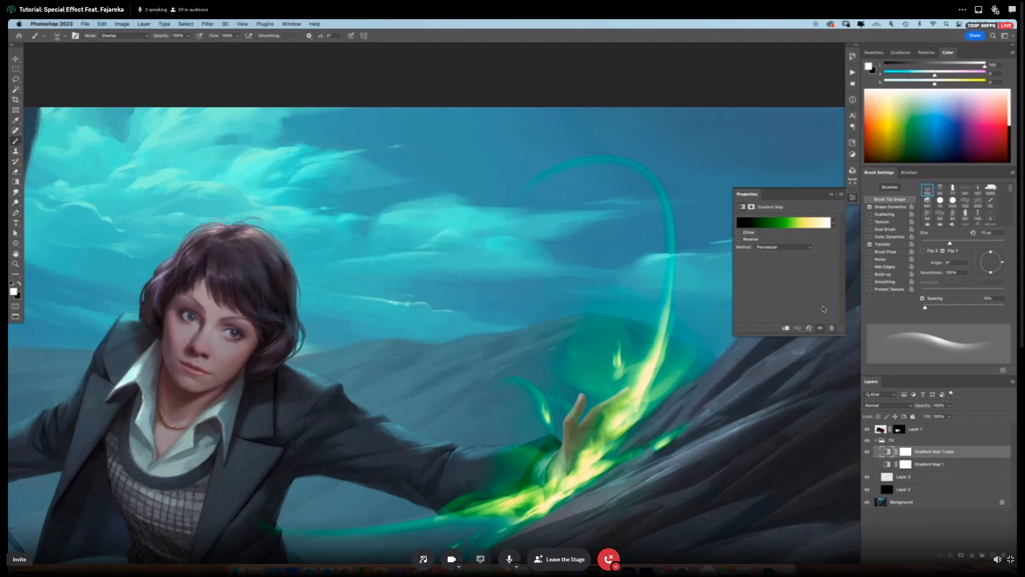
In the duplicate's gradient, move the white stop between the two green stops to location 45 and shift the light green stop to 57.
{"action": "left_click", "coordinate": [787, 225]}
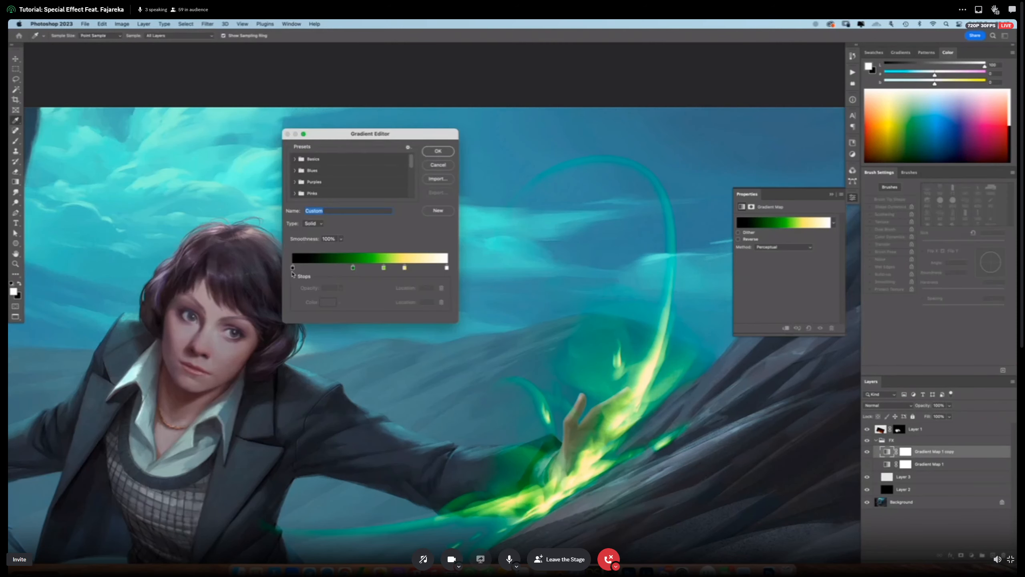
{"action": "left_click_drag", "start_coordinate": [447, 268], "coordinate": [370, 270]}
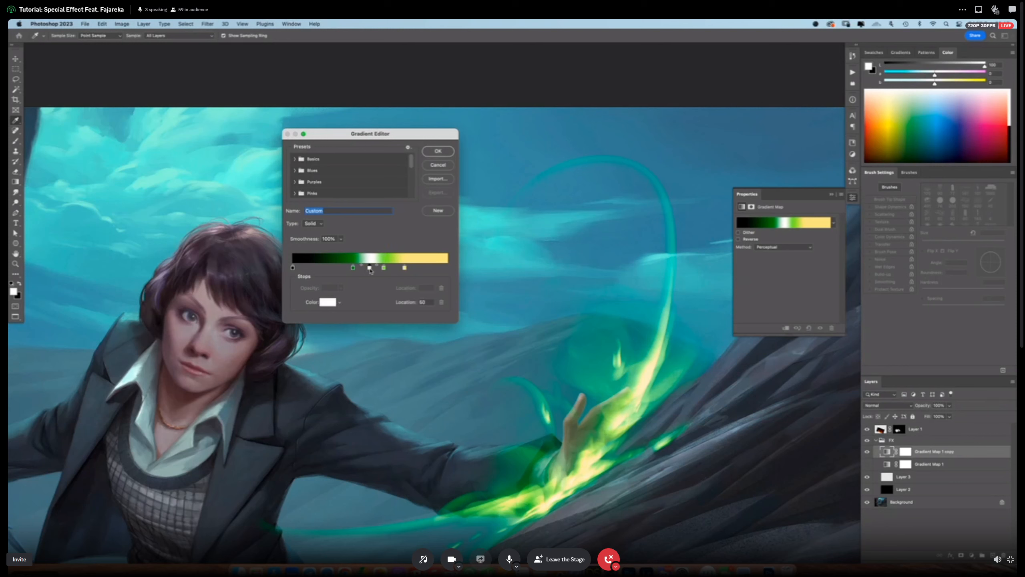
{"action": "mouse_move", "coordinate": [367, 271]}
{"action": "left_mouse_down"}
{"action": "mouse_move", "coordinate": [344, 269]}
{"action": "mouse_move", "coordinate": [380, 268]}
{"action": "left_mouse_up"}
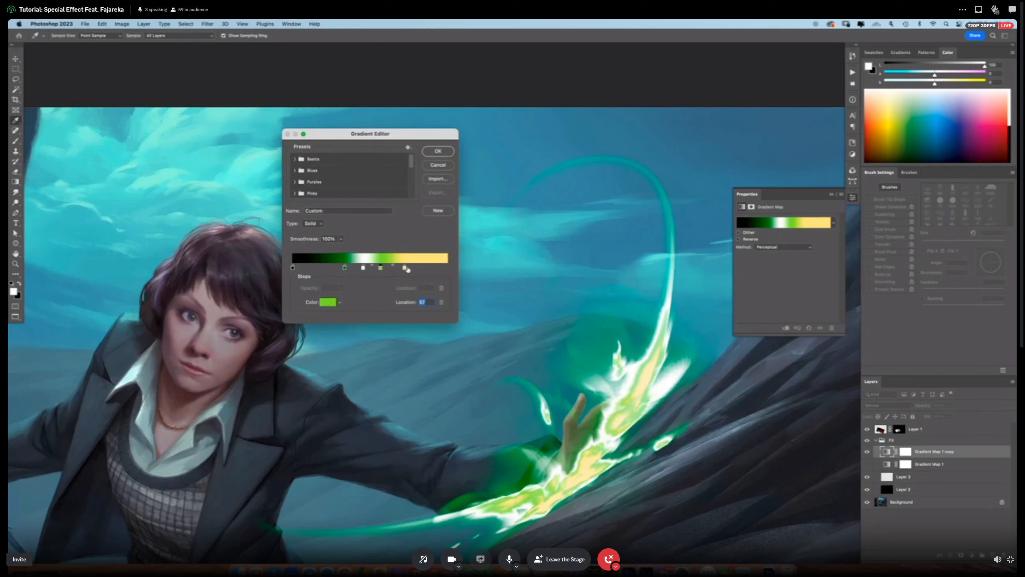
Recolour the white stop between the greens, trying red and pink before settling on bright blue, hex 33bce4.
{"action": "left_click", "coordinate": [363, 268]}
{"action": "left_click", "coordinate": [328, 302]}
{"action": "left_click", "coordinate": [309, 452]}
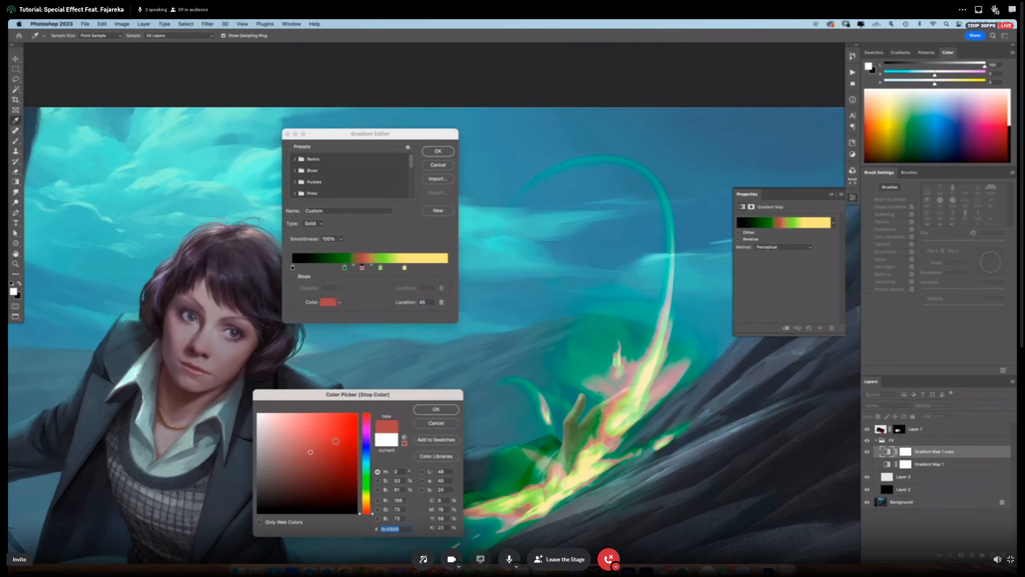
{"action": "left_click", "coordinate": [369, 427]}
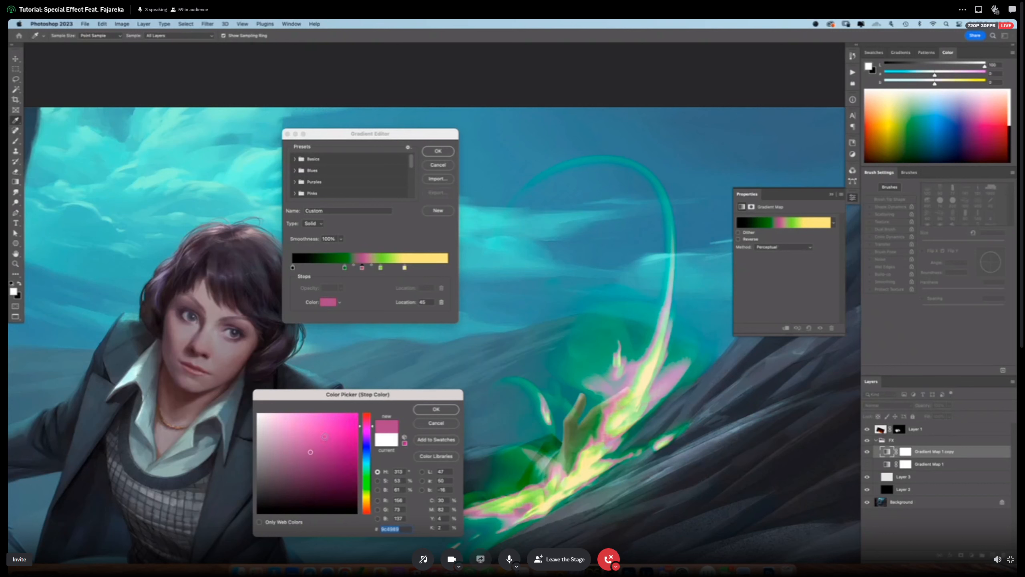
{"action": "left_click", "coordinate": [316, 425]}
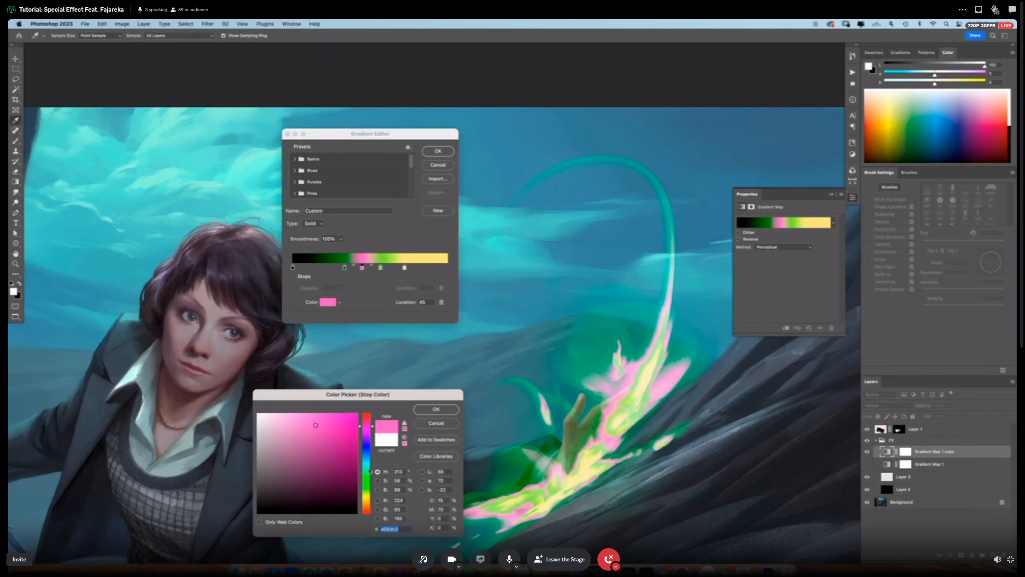
{"action": "left_click_drag", "start_coordinate": [370, 471], "coordinate": [370, 459]}
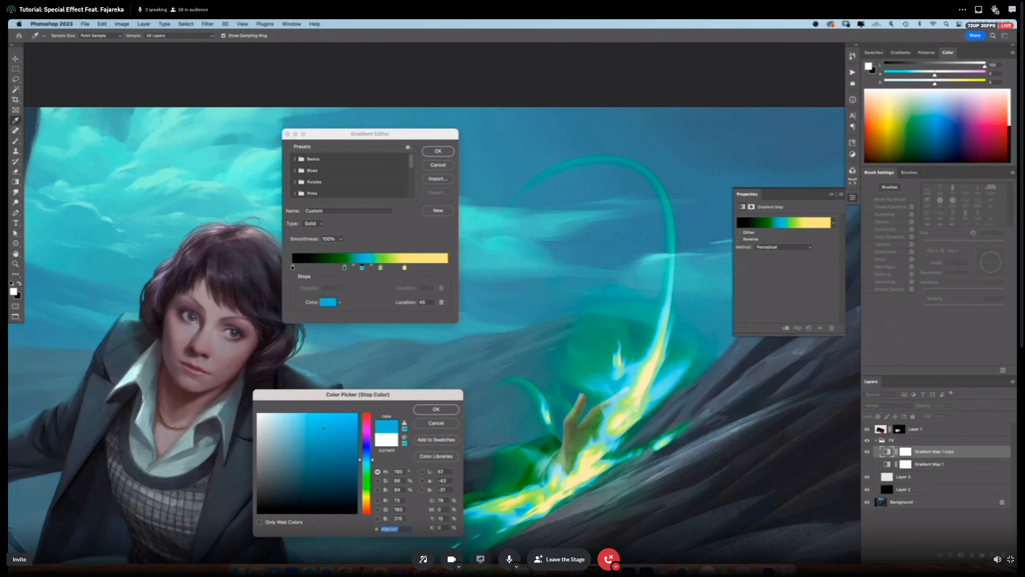
{"action": "left_click", "coordinate": [335, 423]}
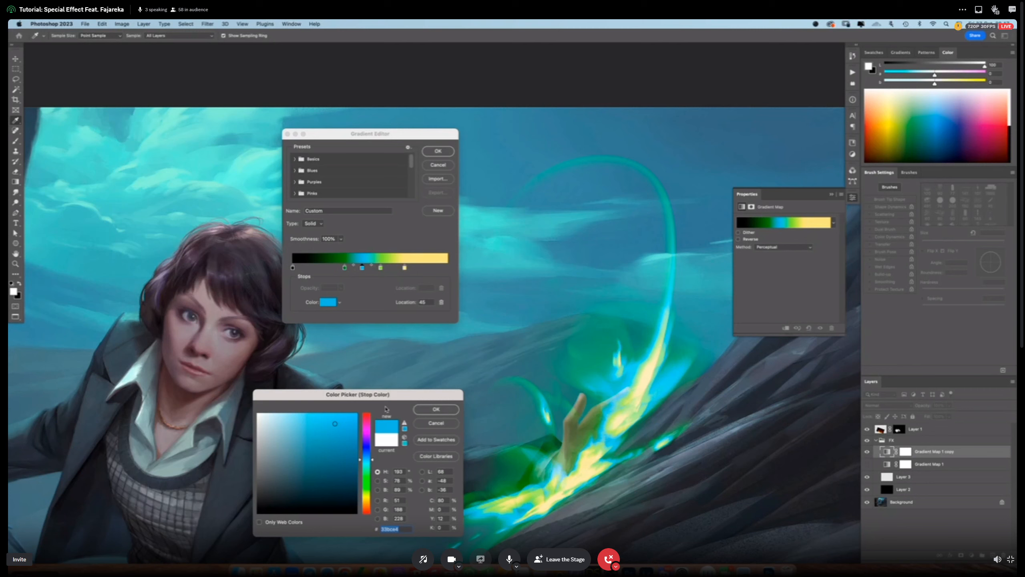
{"action": "left_click", "coordinate": [435, 409]}
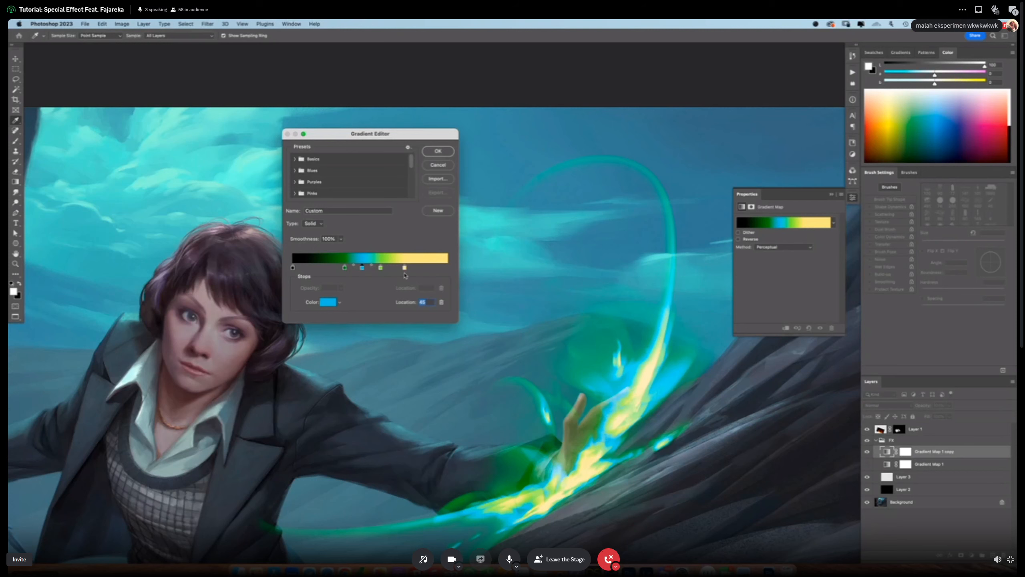
Add another blue colour stop near the bright end of the gradient, beyond the yellow stop, at about location 90.
{"action": "left_click", "coordinate": [431, 270]}
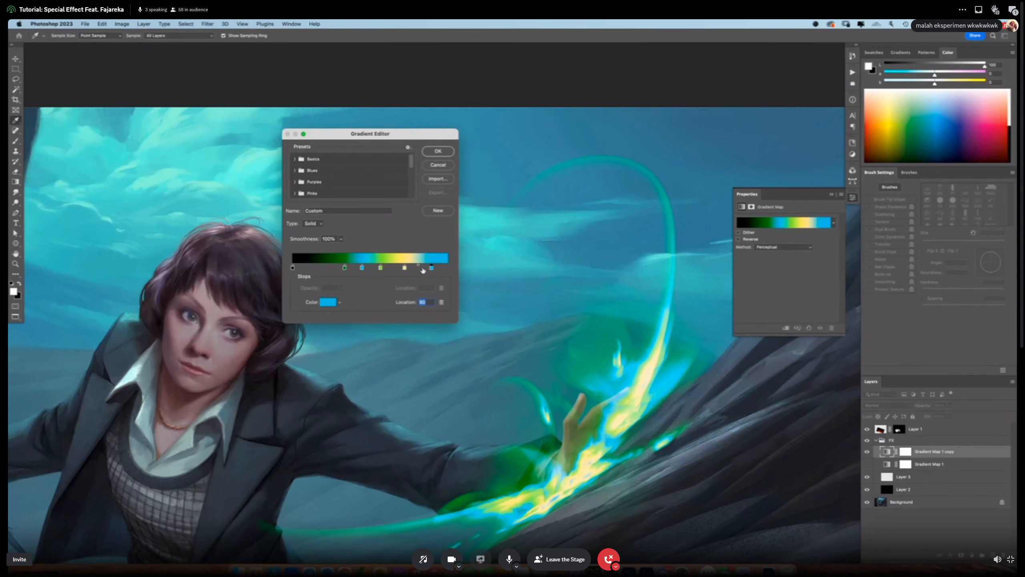
{"action": "key", "text": "Up"}
{"action": "key", "text": "Up"}
{"action": "left_click", "coordinate": [1013, 10]}
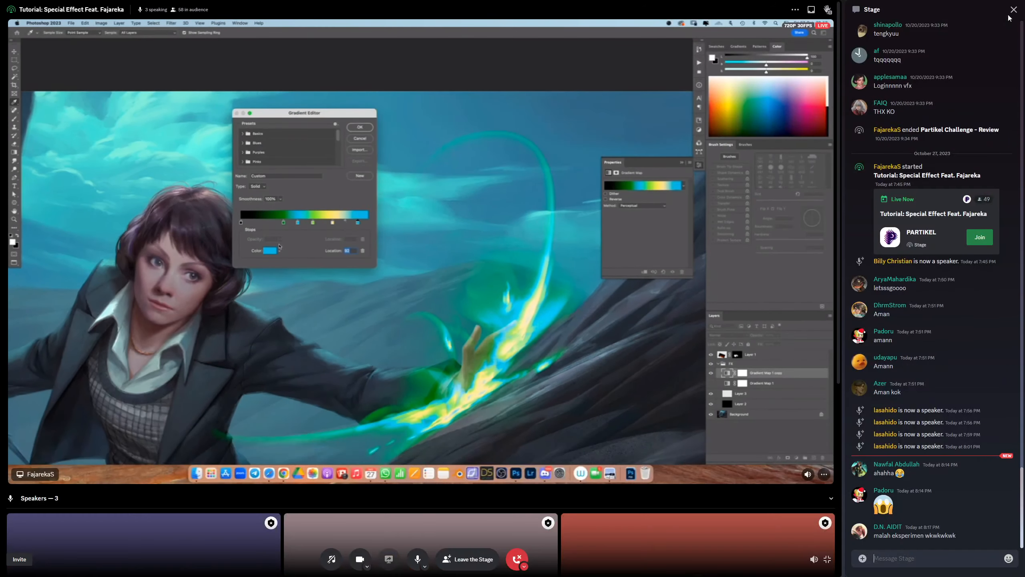
{"action": "left_click", "coordinate": [1013, 10]}
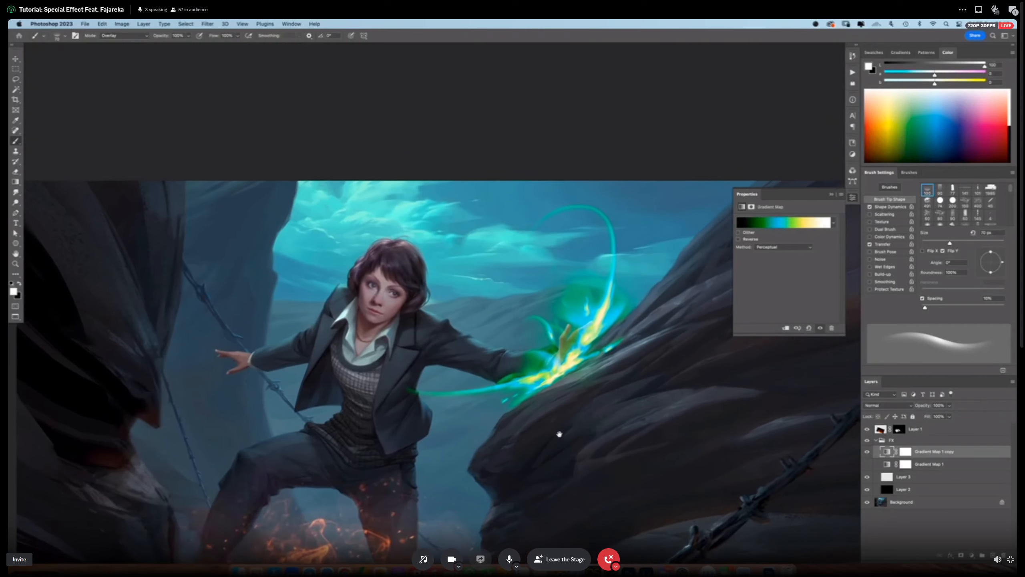
Collapse the FX group and hide it.
{"action": "left_click", "coordinate": [879, 442]}
{"action": "left_click", "coordinate": [875, 440]}
{"action": "left_click", "coordinate": [867, 440]}
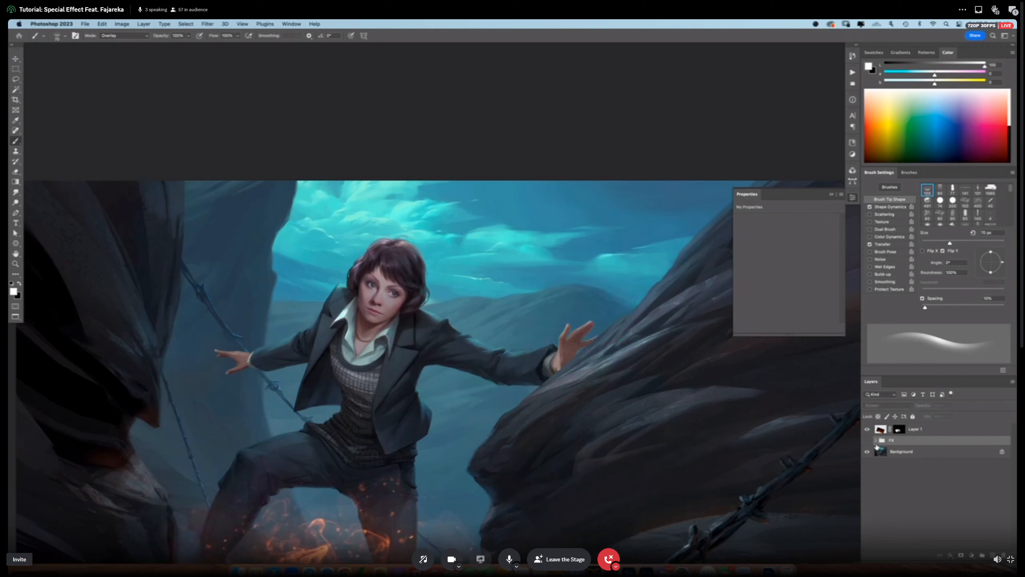
Create a new empty layer directly above the Background layer.
{"action": "left_click", "coordinate": [902, 452]}
{"action": "left_click", "coordinate": [981, 555]}
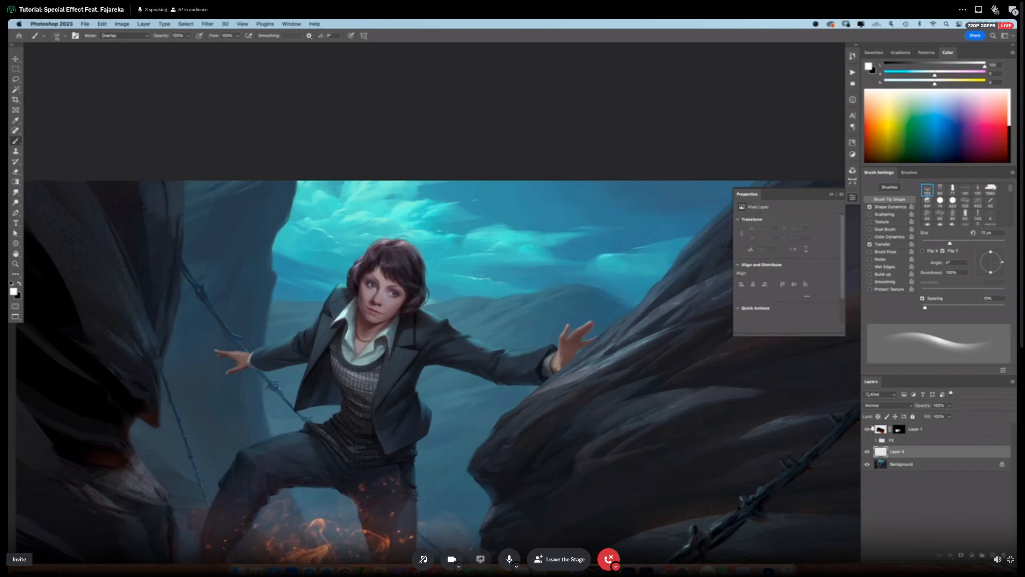
{"action": "left_click", "coordinate": [879, 406]}
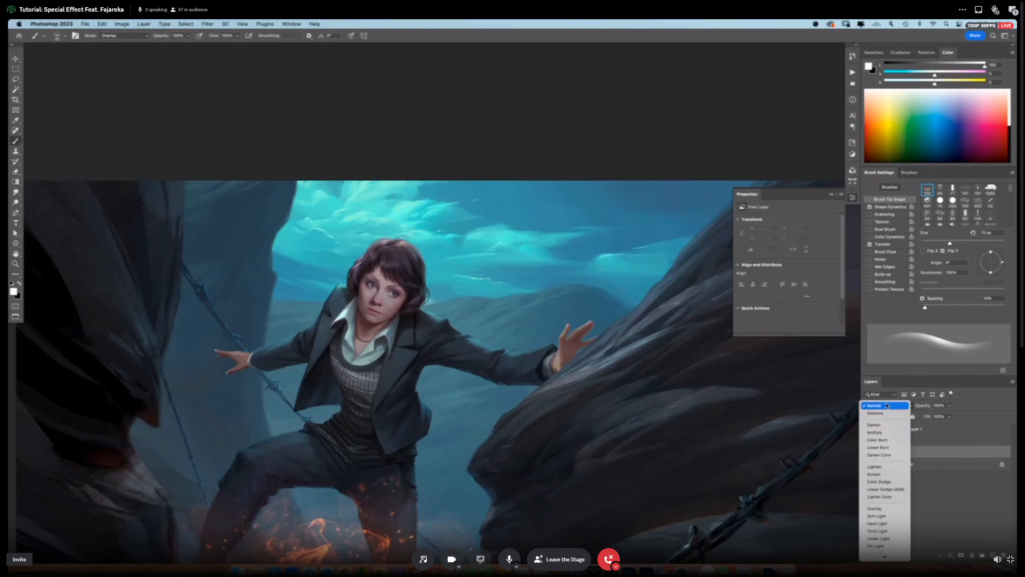
{"action": "left_click", "coordinate": [936, 455]}
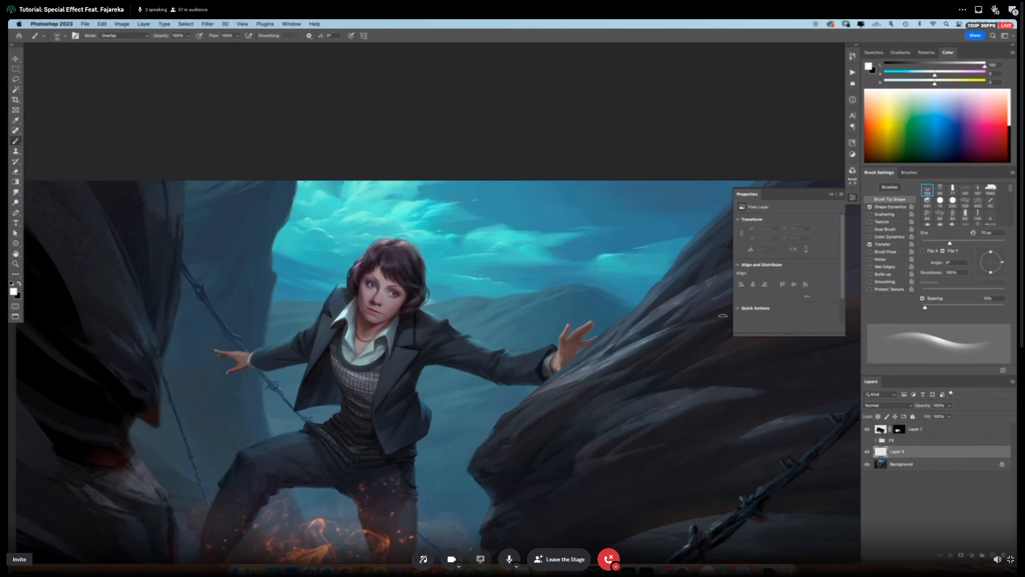
Set the brush to 100 px with the Linear Dodge (Add) mode and choose a saturated orange-red paint colour.
{"action": "scroll", "coordinate": [521, 346], "scroll_direction": "up", "scroll_amount": 3}
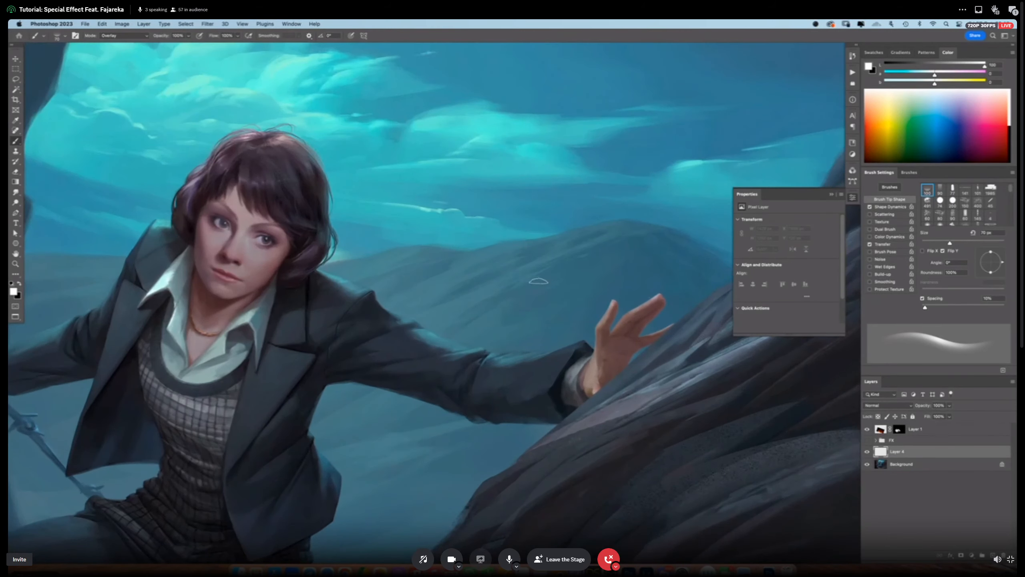
{"action": "key", "text": "bracketright"}
{"action": "key", "text": "bracketright"}
{"action": "key", "text": "bracketright"}
{"action": "right_click", "coordinate": [492, 193], "text": "shift"}
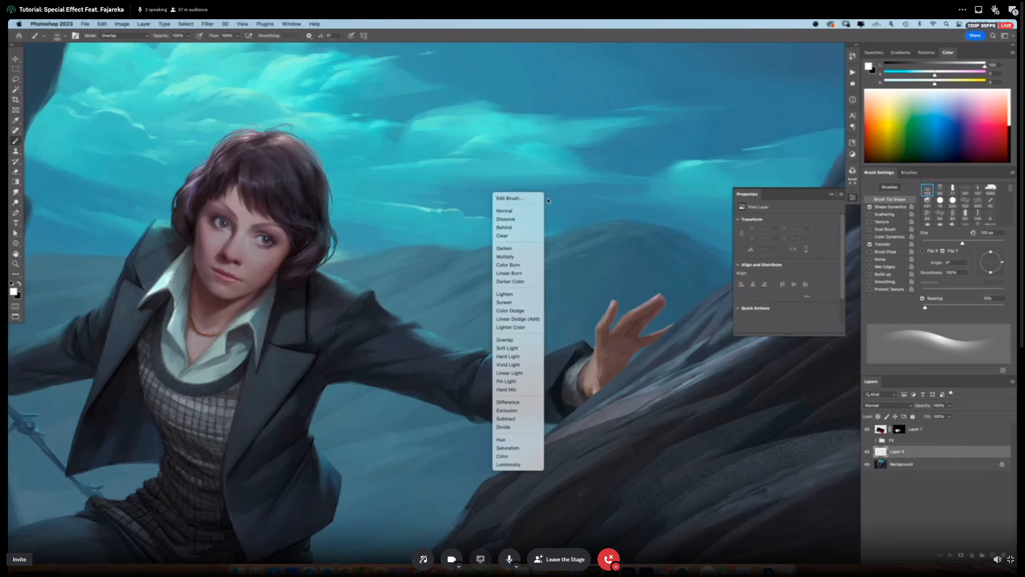
{"action": "left_click", "coordinate": [523, 319]}
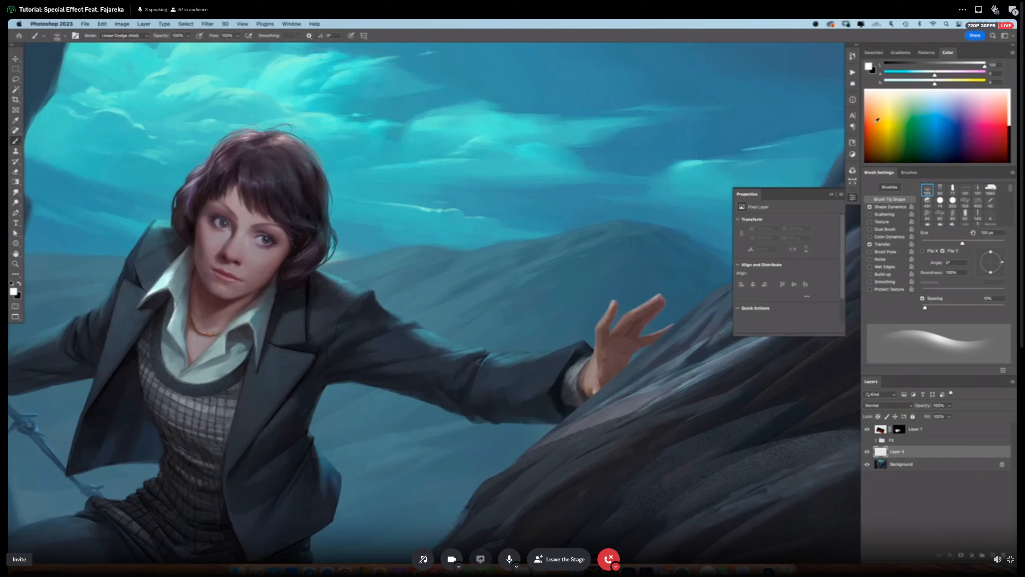
{"action": "left_click_drag", "start_coordinate": [877, 121], "coordinate": [870, 125]}
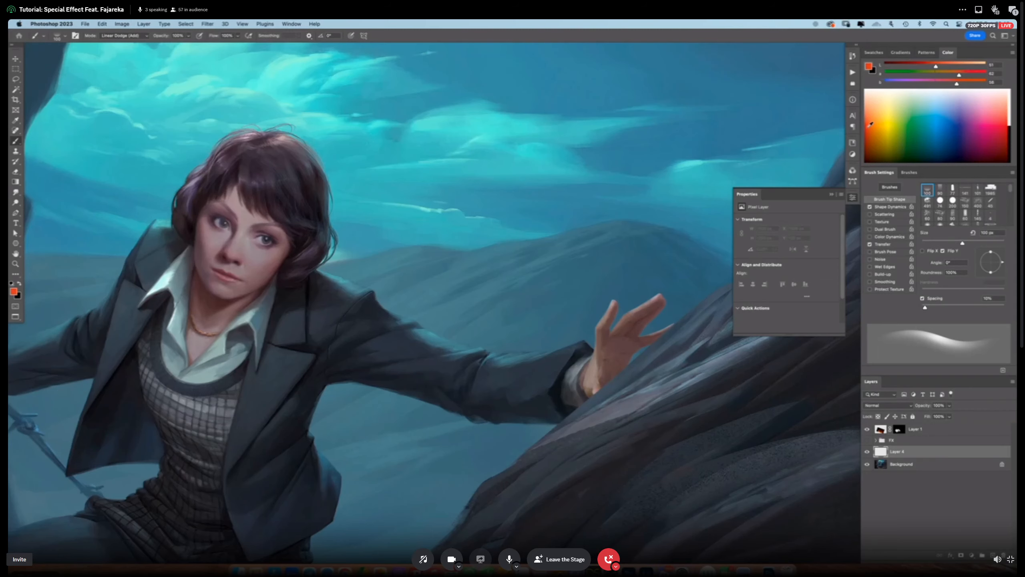
Paint a vertical orange streak above the character's forearm on Layer 4, layering strokes to brighten its middle.
{"action": "left_click_drag", "start_coordinate": [525, 336], "coordinate": [526, 306]}
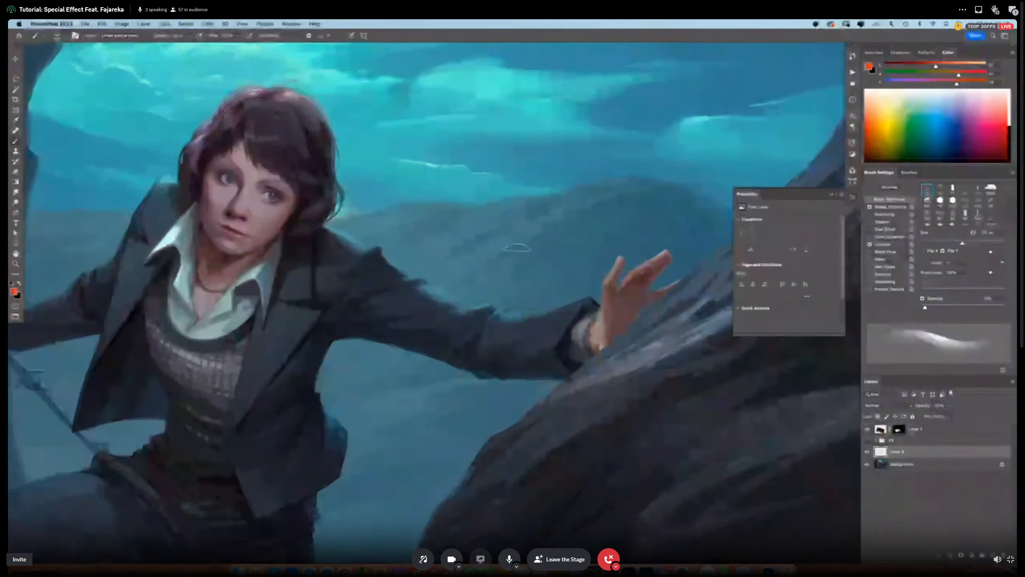
{"action": "mouse_move", "coordinate": [520, 216]}
{"action": "left_mouse_down"}
{"action": "mouse_move", "coordinate": [519, 280]}
{"action": "mouse_move", "coordinate": [529, 190]}
{"action": "mouse_move", "coordinate": [529, 260]}
{"action": "left_mouse_up"}
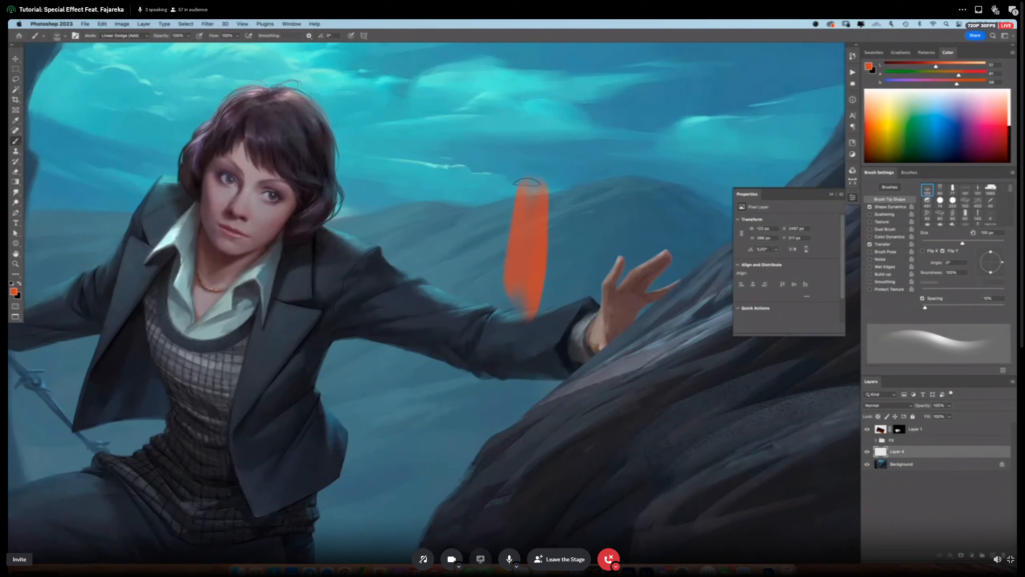
{"action": "left_click_drag", "start_coordinate": [526, 181], "coordinate": [521, 262]}
{"action": "left_click_drag", "start_coordinate": [530, 189], "coordinate": [523, 255]}
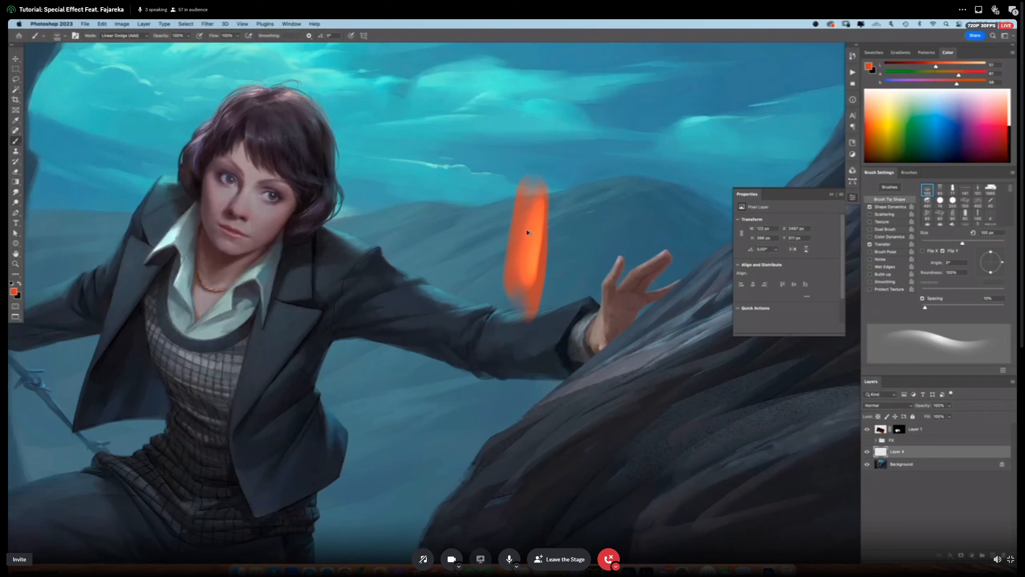
Paint a thin, brighter yellow core inside the orange streak with a smaller brush, reduced to about 25 px.
{"action": "key", "text": "bracketleft"}
{"action": "key", "text": "bracketleft"}
{"action": "key", "text": "bracketleft"}
{"action": "key", "text": "bracketleft"}
{"action": "key", "text": "bracketleft"}
{"action": "key", "text": "bracketleft"}
{"action": "mouse_move", "coordinate": [535, 210]}
{"action": "left_mouse_down"}
{"action": "mouse_move", "coordinate": [528, 251]}
{"action": "mouse_move", "coordinate": [529, 234]}
{"action": "left_mouse_up"}
{"action": "key", "text": "bracketleft"}
{"action": "key", "text": "bracketleft"}
{"action": "key", "text": "bracketleft"}
{"action": "key", "text": "bracketleft"}
Try painting a broad soft orange glow around the streak with a brush enlarged to about 200 px, and undo it.
{"action": "key", "text": "bracketright"}
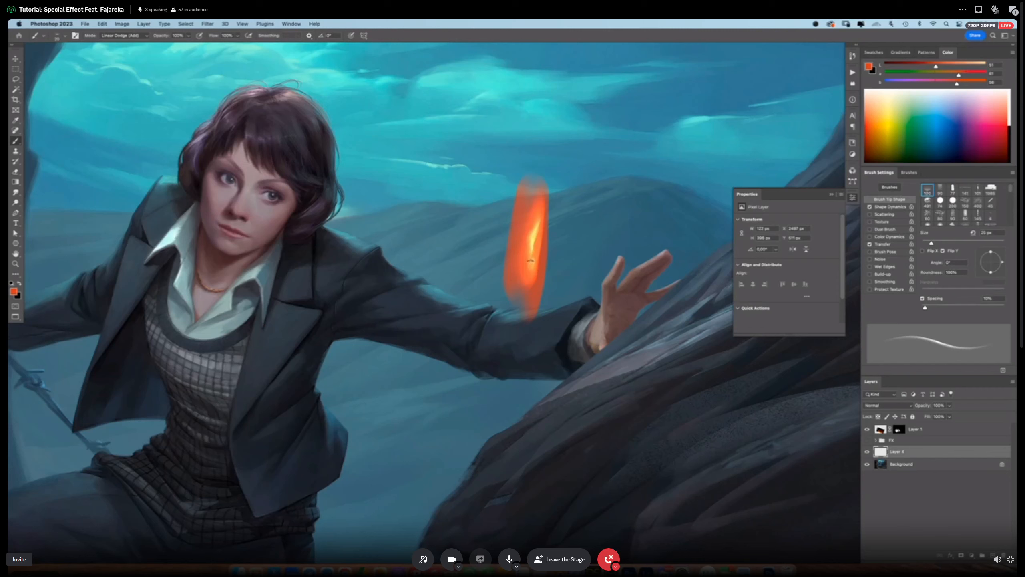
{"action": "key", "text": "bracketright"}
{"action": "key", "text": "bracketright"}
{"action": "key", "text": "bracketright"}
{"action": "key", "text": "bracketright"}
{"action": "key", "text": "bracketright"}
{"action": "key", "text": "bracketright"}
{"action": "key", "text": "bracketright"}
{"action": "key", "text": "bracketright"}
{"action": "key", "text": "bracketright"}
{"action": "key", "text": "bracketright"}
{"action": "key", "text": "bracketright"}
{"action": "key", "text": "bracketright"}
{"action": "key", "text": "bracketright"}
{"action": "key", "text": "bracketright"}
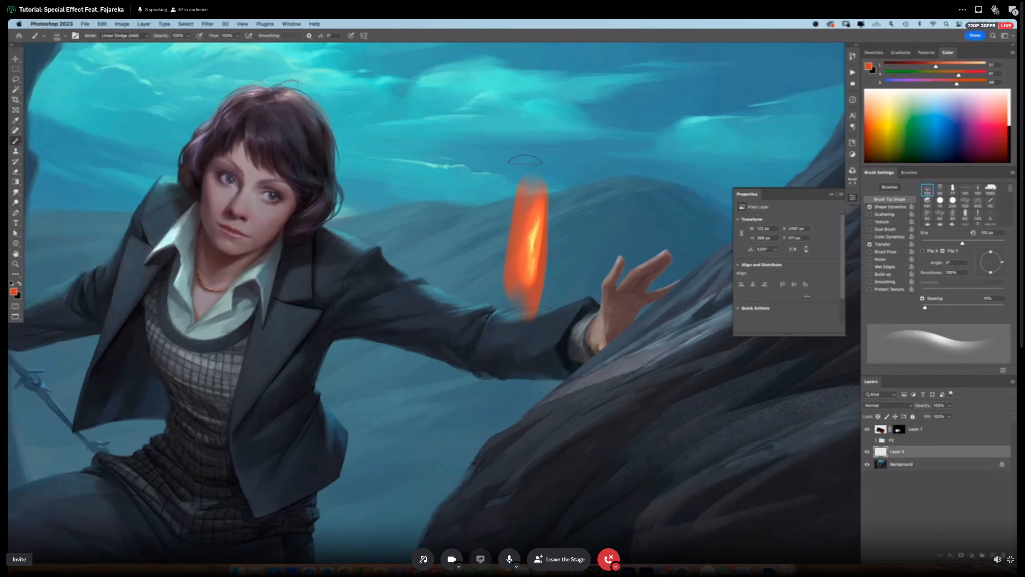
{"action": "left_click_drag", "start_coordinate": [503, 145], "coordinate": [494, 229]}
{"action": "key", "text": "bracketleft"}
{"action": "key", "text": "bracketleft"}
{"action": "key", "text": "bracketleft"}
{"action": "key", "text": "bracketleft"}
{"action": "key", "text": "bracketleft"}
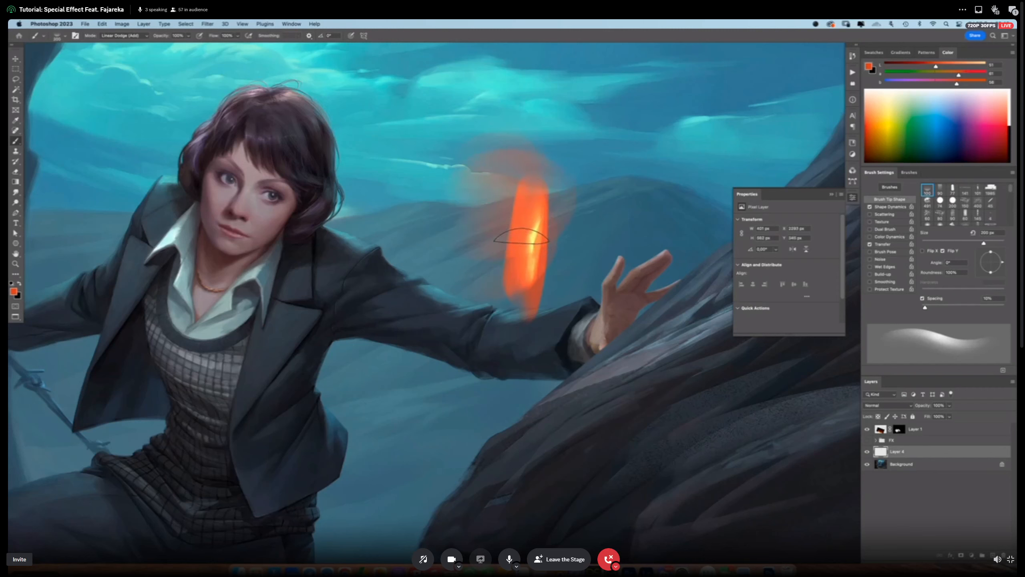
{"action": "key", "text": "super+z"}
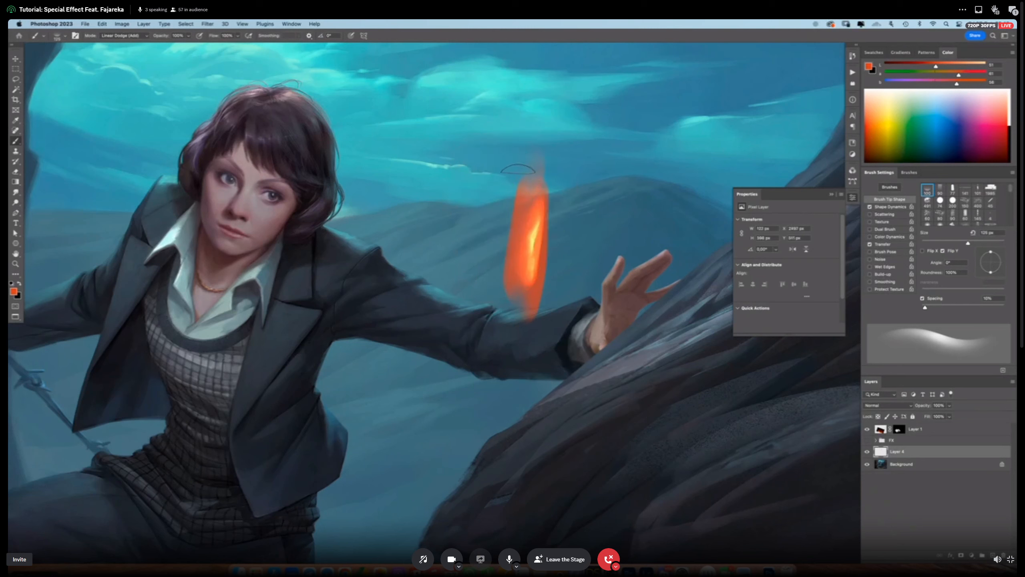
Paint a faint orange wisp above the streak with a 125 px brush, and reduce the brush size to 30 px.
{"action": "left_click_drag", "start_coordinate": [520, 139], "coordinate": [532, 191]}
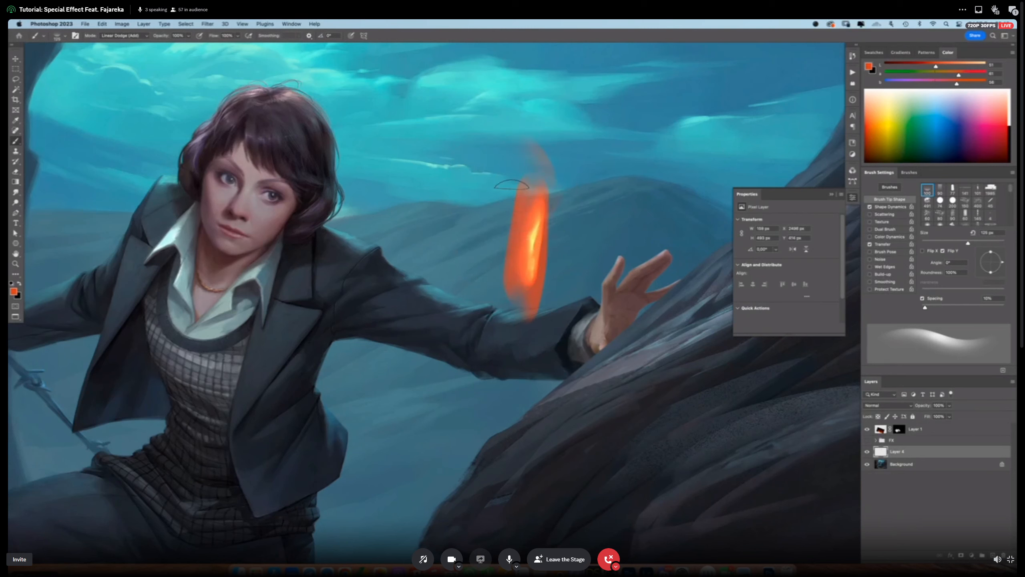
{"action": "key", "text": "bracketleft"}
{"action": "key", "text": "bracketleft"}
{"action": "key", "text": "bracketleft"}
{"action": "key", "text": "bracketleft"}
{"action": "key", "text": "bracketleft"}
{"action": "key", "text": "bracketleft"}
{"action": "key", "text": "bracketleft"}
{"action": "key", "text": "bracketleft"}
{"action": "key", "text": "bracketleft"}
{"action": "key", "text": "bracketleft"}
{"action": "key", "text": "bracketleft"}
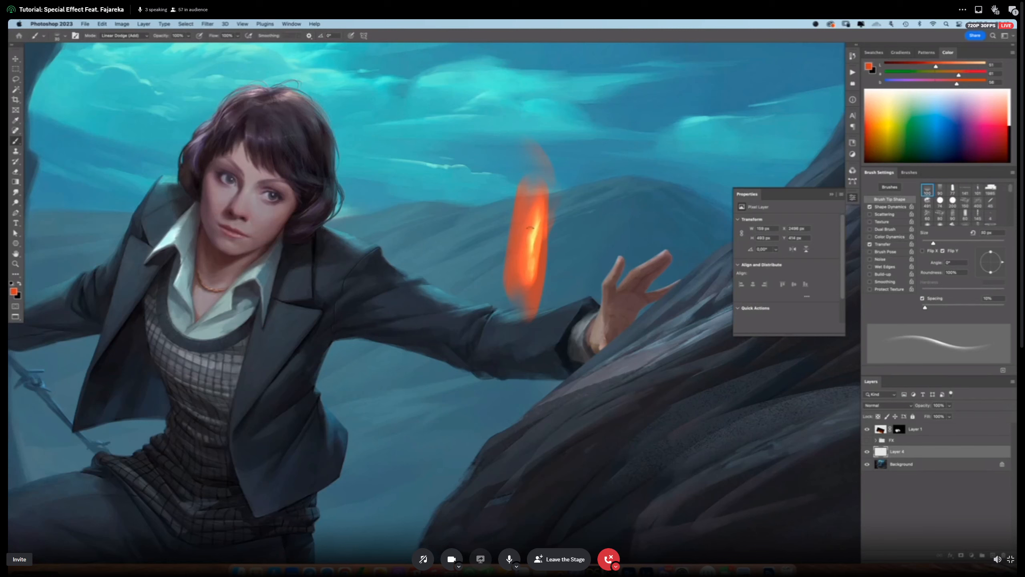
Move the orange streak on Layer 4 sideways so it sits over the fingertips of the outstretched hand.
{"action": "scroll", "coordinate": [553, 269], "scroll_direction": "down", "scroll_amount": 5}
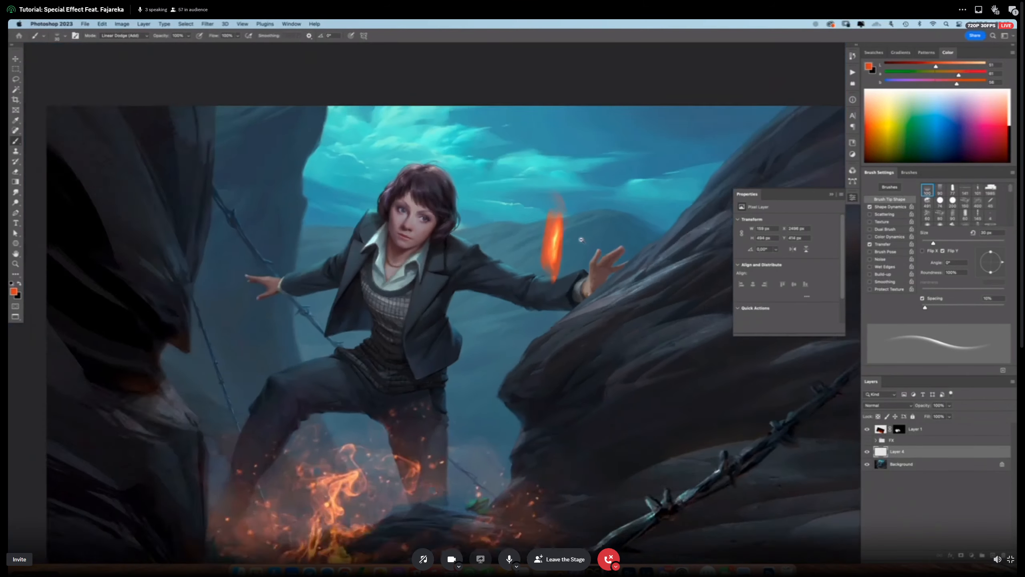
{"action": "key", "text": "v"}
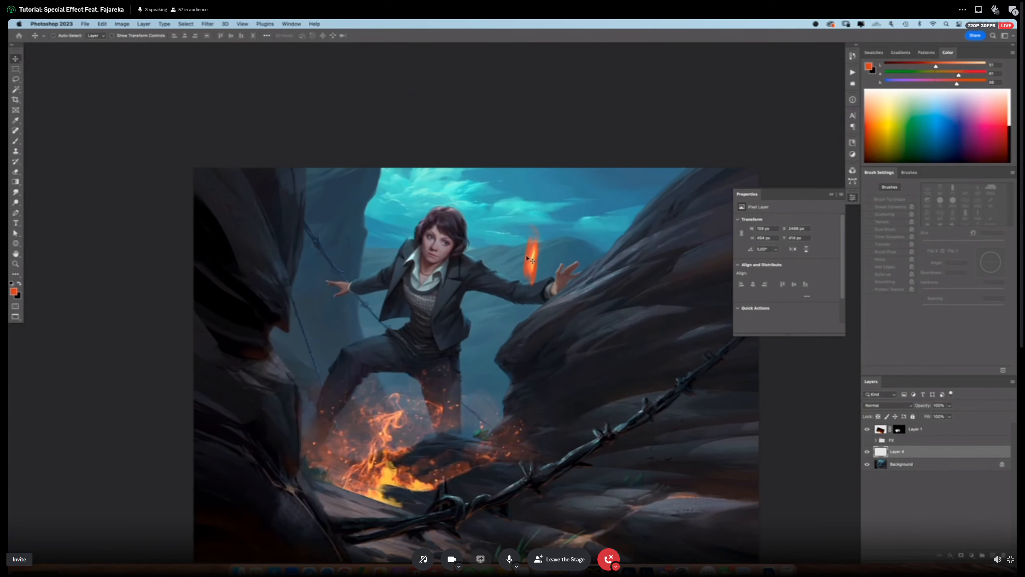
{"action": "left_click_drag", "start_coordinate": [531, 260], "coordinate": [586, 258]}
{"action": "scroll", "coordinate": [595, 265], "scroll_direction": "up", "scroll_amount": 2}
{"action": "key", "text": "b"}
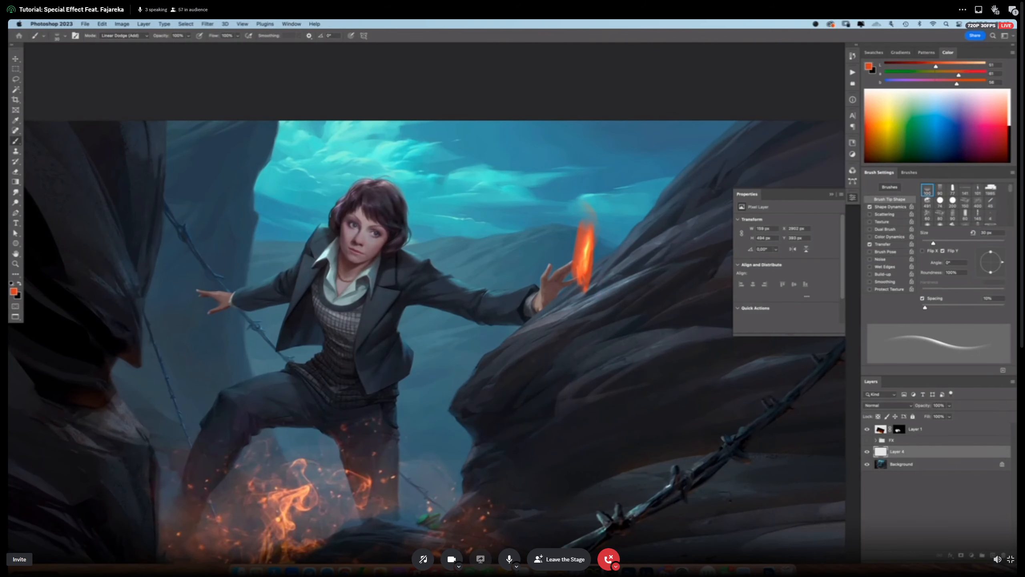
Paint soft orange wisps beside the streak and over the forearm and wrist, adjusting the Linear Dodge (Add) brush size.
{"action": "key", "text": "bracketleft"}
{"action": "key", "text": "bracketleft"}
{"action": "key", "text": "bracketleft"}
{"action": "key", "text": "bracketleft"}
{"action": "key", "text": "bracketleft"}
{"action": "key", "text": "bracketleft"}
{"action": "key", "text": "bracketleft"}
{"action": "key", "text": "bracketleft"}
{"action": "key", "text": "bracketleft"}
{"action": "key", "text": "bracketleft"}
{"action": "key", "text": "bracketright"}
{"action": "key", "text": "bracketright"}
{"action": "key", "text": "bracketright"}
{"action": "key", "text": "bracketright"}
{"action": "key", "text": "bracketright"}
{"action": "key", "text": "bracketright"}
{"action": "key", "text": "bracketright"}
{"action": "key", "text": "bracketright"}
{"action": "key", "text": "bracketright"}
{"action": "key", "text": "bracketright"}
{"action": "key", "text": "bracketright"}
{"action": "key", "text": "bracketright"}
{"action": "key", "text": "bracketright"}
{"action": "key", "text": "bracketright"}
{"action": "key", "text": "bracketright"}
{"action": "key", "text": "bracketright"}
{"action": "key", "text": "bracketright"}
{"action": "key", "text": "bracketright"}
{"action": "key", "text": "bracketright"}
{"action": "key", "text": "bracketright"}
{"action": "mouse_move", "coordinate": [550, 219]}
{"action": "left_mouse_down"}
{"action": "mouse_move", "coordinate": [569, 242]}
{"action": "mouse_move", "coordinate": [512, 292]}
{"action": "mouse_move", "coordinate": [535, 300]}
{"action": "mouse_move", "coordinate": [571, 281]}
{"action": "left_mouse_up"}
{"action": "key", "text": "bracketright"}
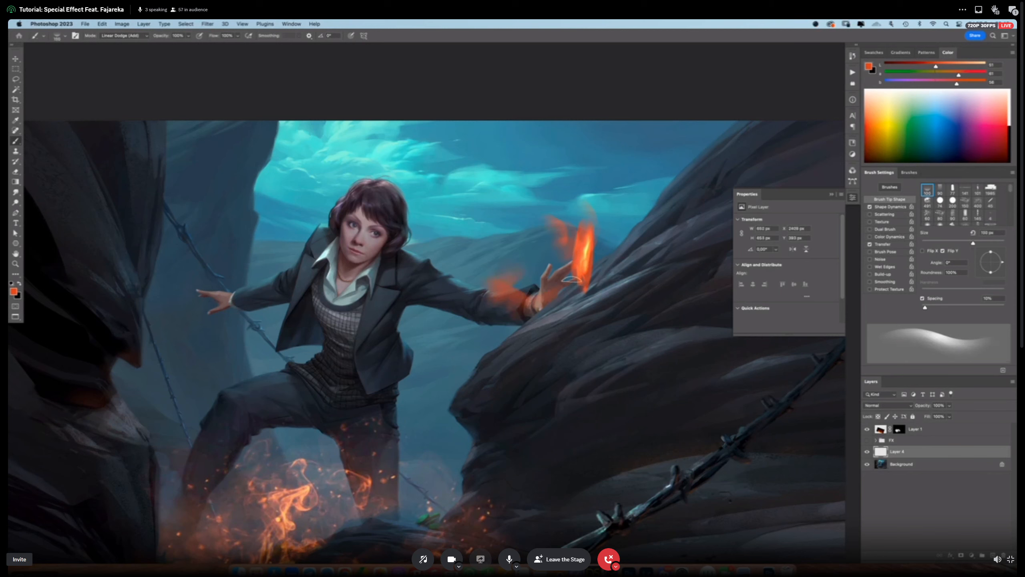
Paint orange flame strokes from the streak's base across the palm with the brush reduced to about 60 px.
{"action": "key", "text": "bracketleft"}
{"action": "key", "text": "bracketleft"}
{"action": "key", "text": "bracketleft"}
{"action": "key", "text": "bracketleft"}
{"action": "key", "text": "bracketleft"}
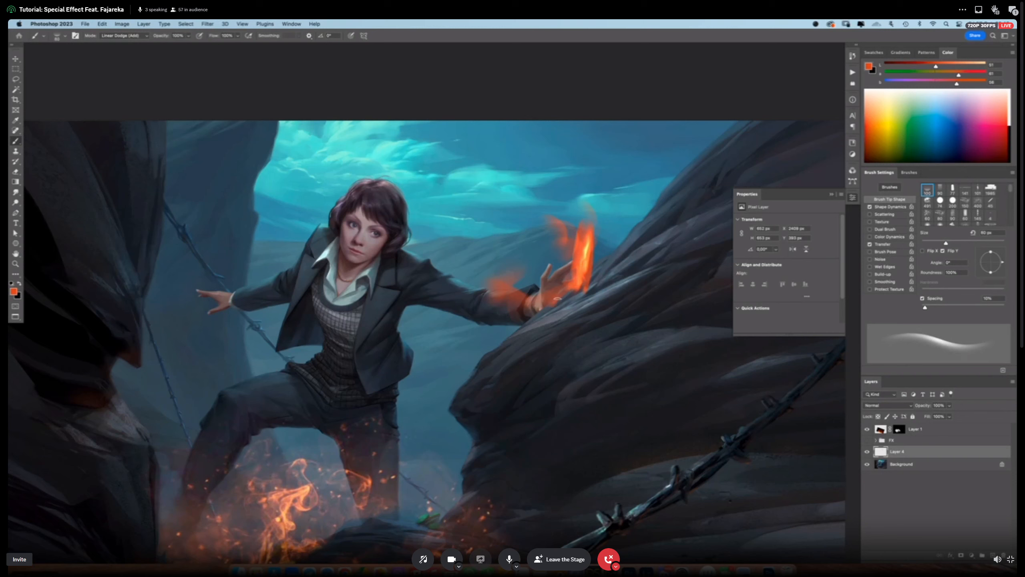
Shape the streak's edge with the Eraser, undo the unwanted strokes, and repaint its core with the brush.
{"action": "key", "text": "e"}
{"action": "left_click_drag", "start_coordinate": [579, 231], "coordinate": [581, 245]}
{"action": "key", "text": "super+z"}
{"action": "key", "text": "super+z"}
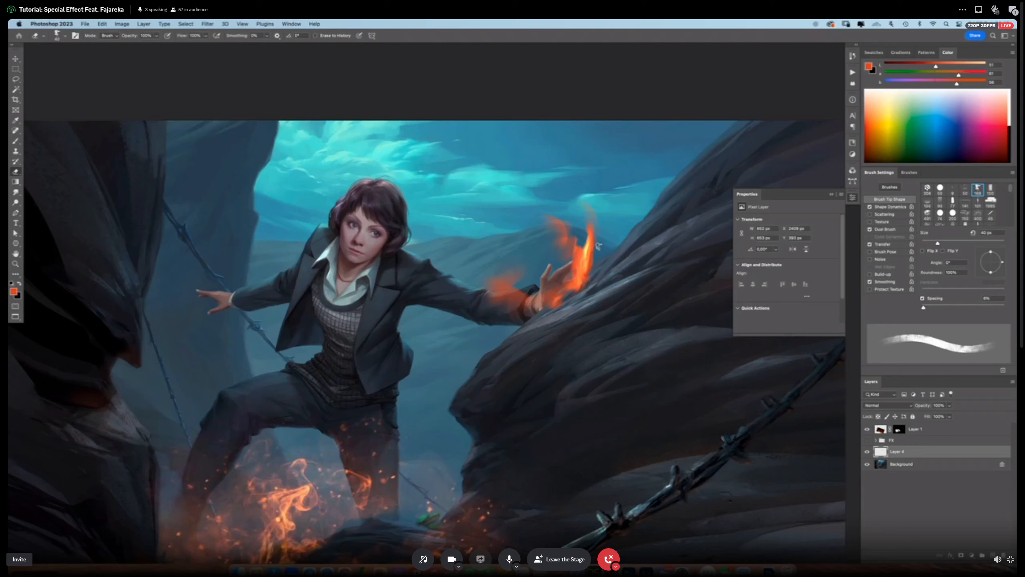
{"action": "key", "text": "b"}
{"action": "key", "text": "super+z"}
{"action": "mouse_move", "coordinate": [582, 248]}
{"action": "left_mouse_down"}
{"action": "mouse_move", "coordinate": [586, 228]}
{"action": "mouse_move", "coordinate": [582, 259]}
{"action": "left_mouse_up"}
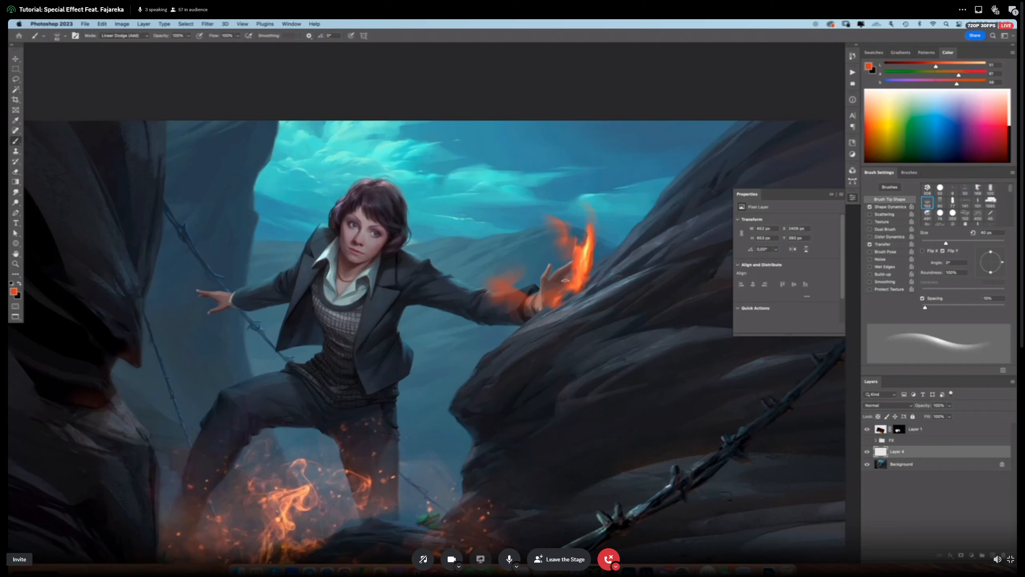
Paint broad faint orange wisps above and beside the streak, over the sky and rock, with a 200 px brush.
{"action": "key", "text": "bracketleft"}
{"action": "key", "text": "bracketleft"}
{"action": "key", "text": "bracketleft"}
{"action": "key", "text": "bracketleft"}
{"action": "key", "text": "bracketright"}
{"action": "key", "text": "bracketright"}
{"action": "key", "text": "bracketright"}
{"action": "key", "text": "bracketright"}
{"action": "key", "text": "bracketright"}
{"action": "key", "text": "bracketleft"}
{"action": "key", "text": "bracketleft"}
{"action": "key", "text": "bracketright"}
{"action": "key", "text": "bracketright"}
{"action": "key", "text": "bracketright"}
{"action": "key", "text": "bracketright"}
{"action": "key", "text": "bracketright"}
{"action": "key", "text": "bracketright"}
{"action": "key", "text": "bracketright"}
{"action": "key", "text": "bracketright"}
{"action": "key", "text": "bracketright"}
{"action": "key", "text": "bracketright"}
{"action": "key", "text": "bracketright"}
{"action": "key", "text": "bracketright"}
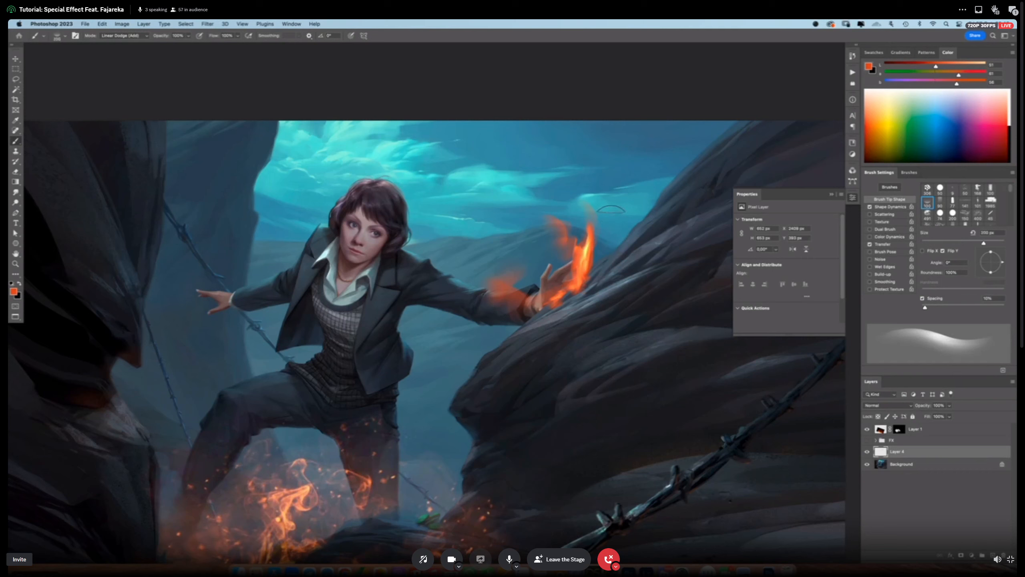
{"action": "left_click_drag", "start_coordinate": [636, 178], "coordinate": [603, 270]}
{"action": "left_click_drag", "start_coordinate": [603, 206], "coordinate": [585, 262]}
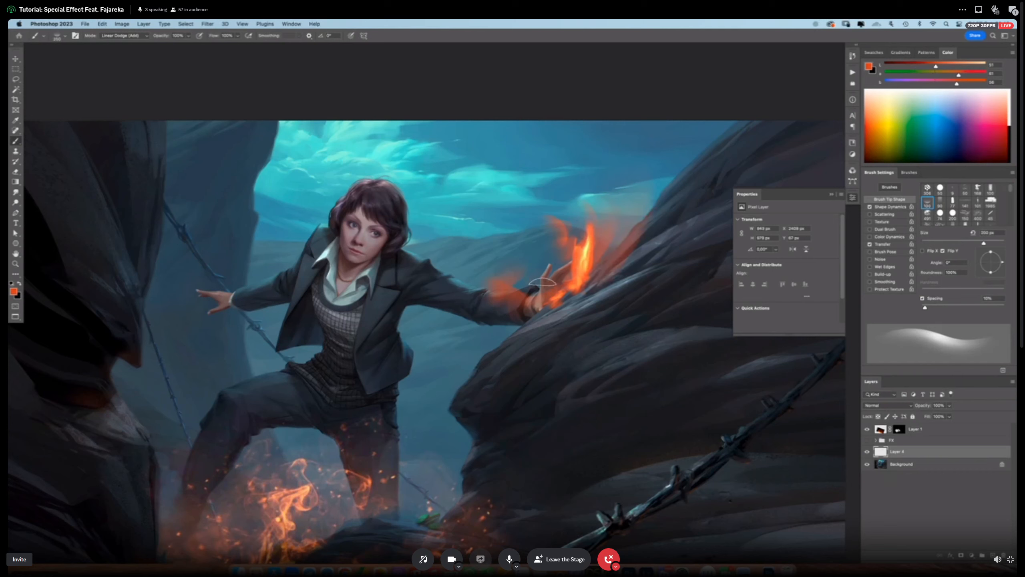
Paint brighter flame strokes over the palm and wrist with the brush reduced to about 50 px.
{"action": "key", "text": "bracketleft"}
{"action": "key", "text": "bracketleft"}
{"action": "key", "text": "bracketleft"}
{"action": "key", "text": "bracketleft"}
{"action": "key", "text": "bracketleft"}
{"action": "key", "text": "bracketleft"}
{"action": "key", "text": "bracketleft"}
{"action": "key", "text": "bracketleft"}
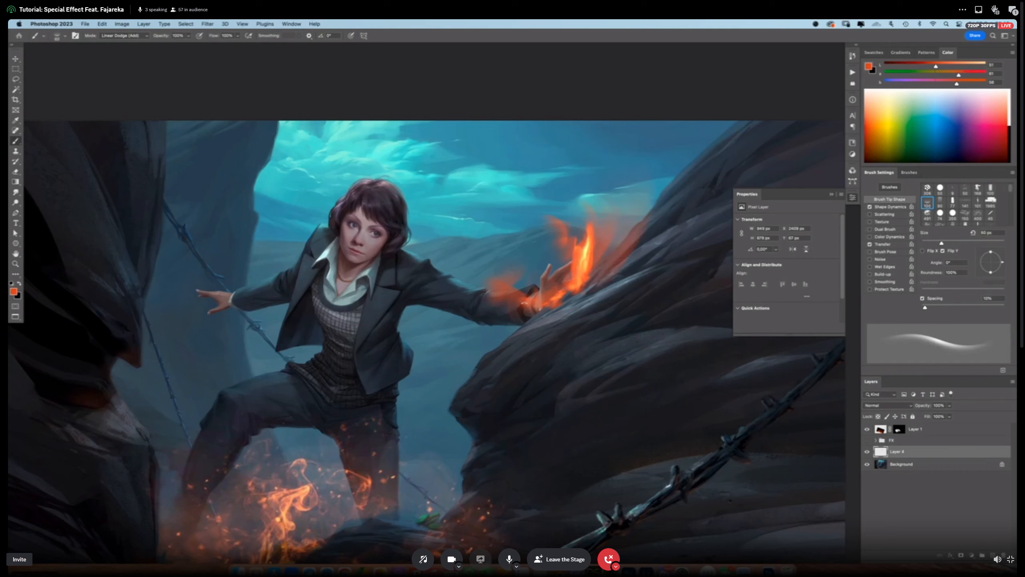
Add small flame tongues along the underside of the wrist and forearm, reducing the brush to 25 px.
{"action": "key", "text": "bracketleft"}
{"action": "key", "text": "bracketleft"}
{"action": "key", "text": "bracketleft"}
{"action": "key", "text": "bracketleft"}
{"action": "key", "text": "bracketleft"}
{"action": "key", "text": "bracketright"}
{"action": "key", "text": "bracketright"}
{"action": "key", "text": "bracketright"}
{"action": "left_click_drag", "start_coordinate": [509, 315], "coordinate": [530, 307]}
{"action": "key", "text": "bracketleft"}
{"action": "key", "text": "bracketleft"}
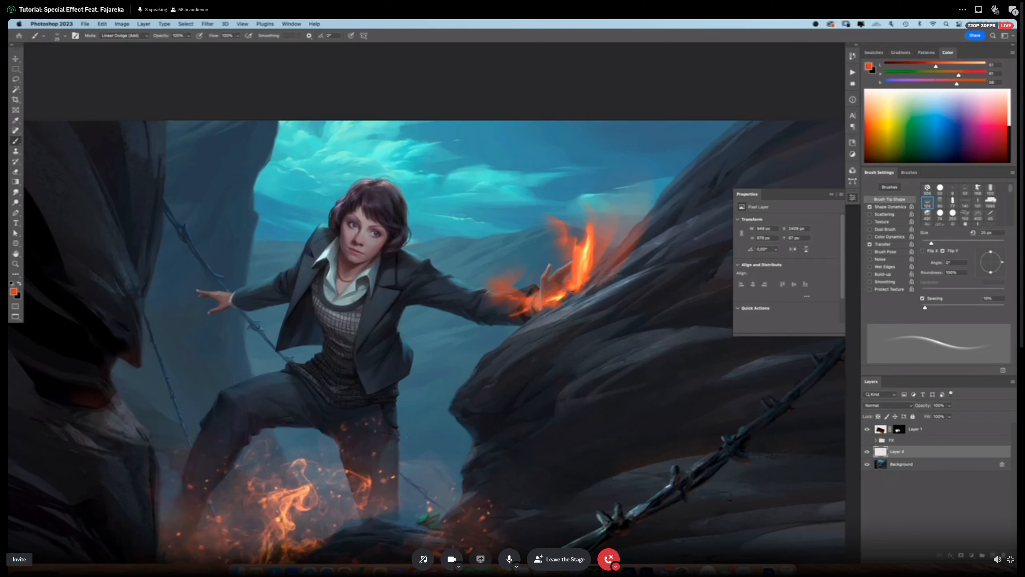
Paint a soft orange flame tip above the streak with the brush enlarged to about 150 px.
{"action": "key", "text": "bracketright"}
{"action": "key", "text": "bracketright"}
{"action": "key", "text": "bracketright"}
{"action": "key", "text": "bracketright"}
{"action": "key", "text": "bracketright"}
{"action": "key", "text": "bracketright"}
{"action": "key", "text": "bracketright"}
{"action": "key", "text": "bracketright"}
{"action": "key", "text": "bracketright"}
{"action": "key", "text": "bracketright"}
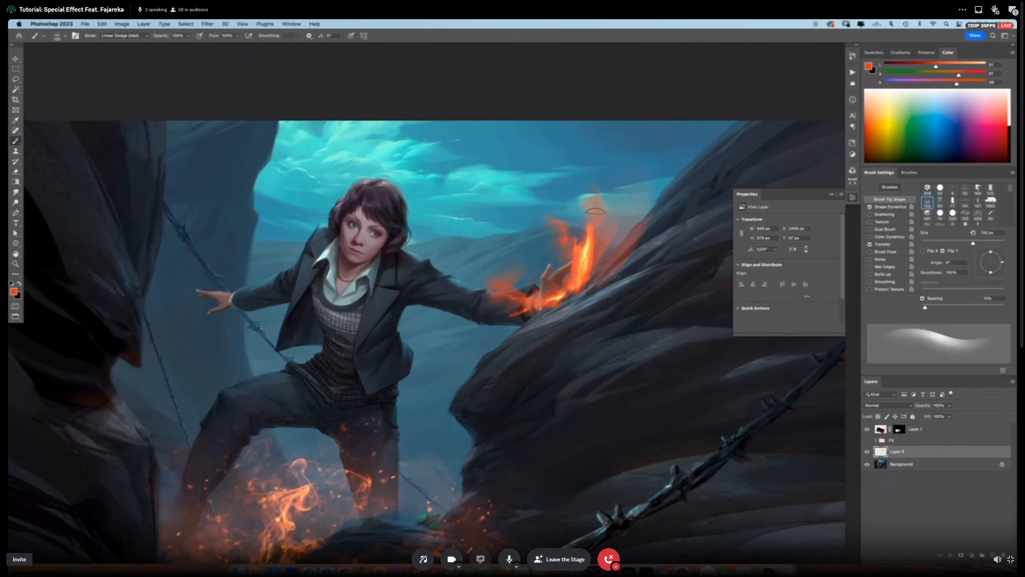
Strengthen the orange flames above the hand and around the wrist, reducing the brush to 30 px.
{"action": "key", "text": "bracketleft"}
{"action": "key", "text": "bracketleft"}
{"action": "key", "text": "bracketleft"}
{"action": "key", "text": "bracketleft"}
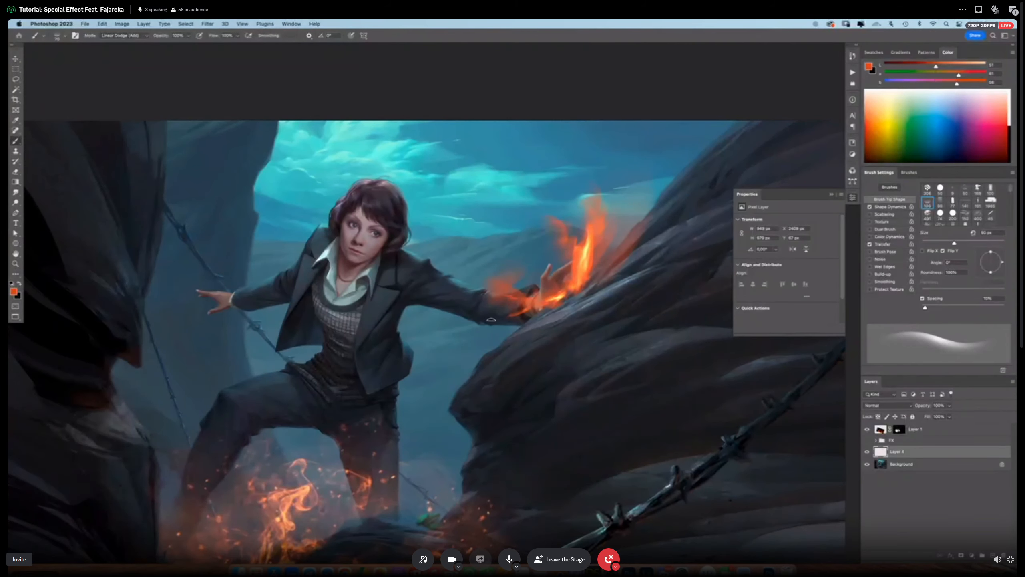
{"action": "key", "text": "bracketleft"}
{"action": "key", "text": "bracketleft"}
{"action": "key", "text": "bracketleft"}
{"action": "key", "text": "bracketleft"}
{"action": "key", "text": "bracketleft"}
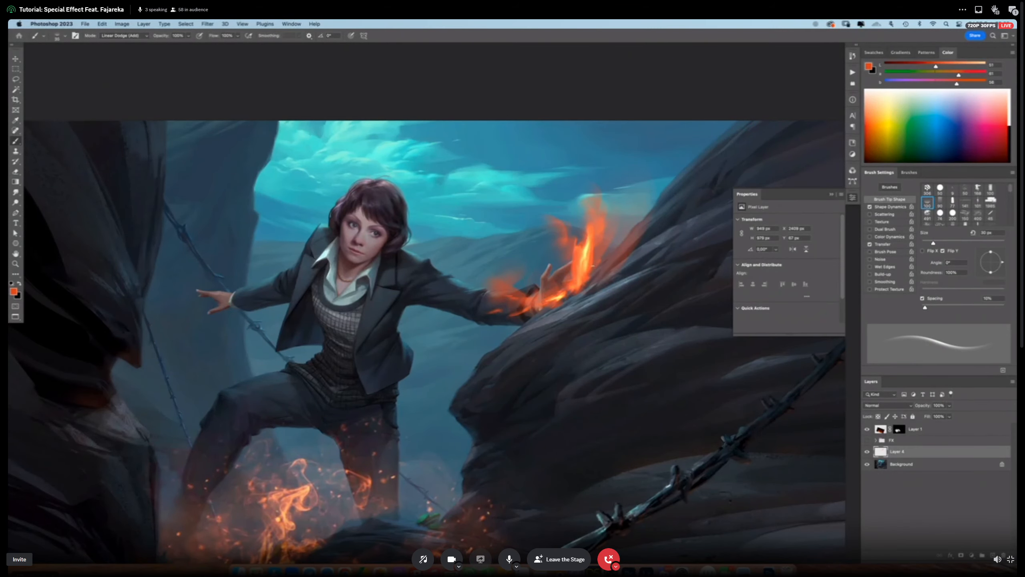
Paint thin bright strokes in the lower core of the flame with a 15 px brush, undoing the last one.
{"action": "scroll", "coordinate": [584, 265], "scroll_direction": "up", "scroll_amount": 5}
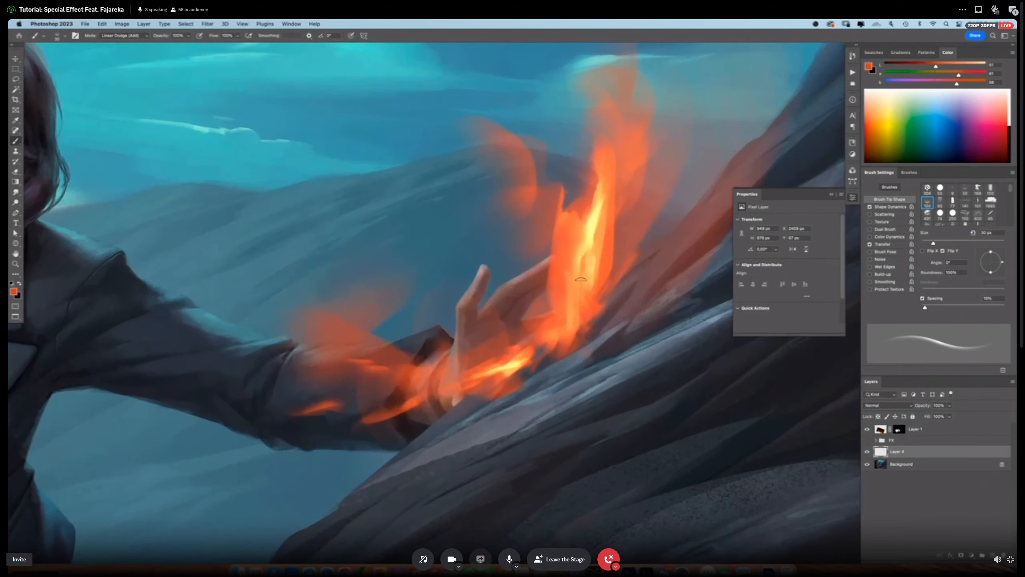
{"action": "key", "text": "bracketleft"}
{"action": "key", "text": "bracketleft"}
{"action": "key", "text": "bracketleft"}
{"action": "left_click_drag", "start_coordinate": [585, 273], "coordinate": [571, 306]}
{"action": "key", "text": "super+z"}
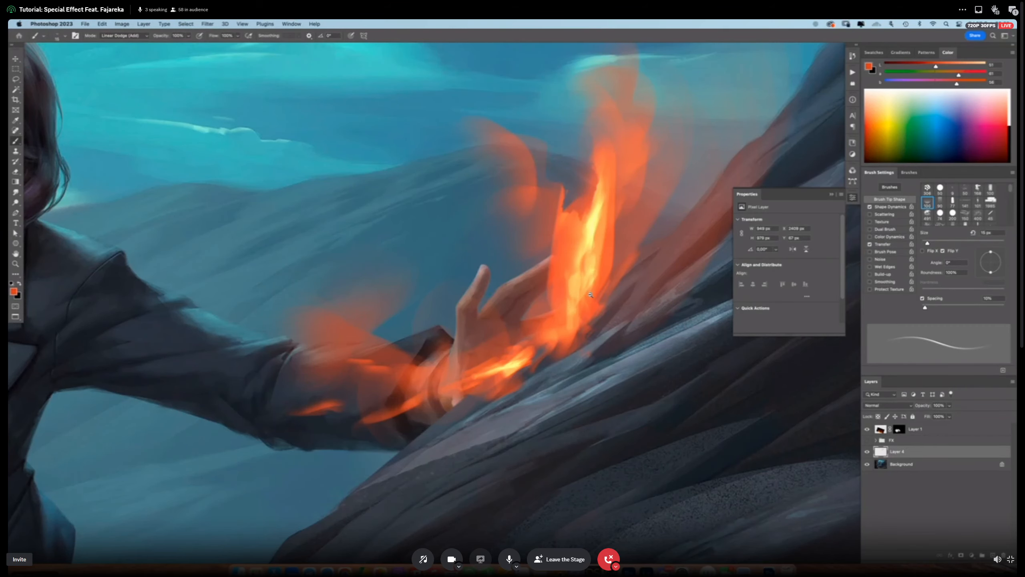
Create a new layer above Layer 4 and hide Layer 4.
{"action": "scroll", "coordinate": [591, 295], "scroll_direction": "down", "scroll_amount": 3}
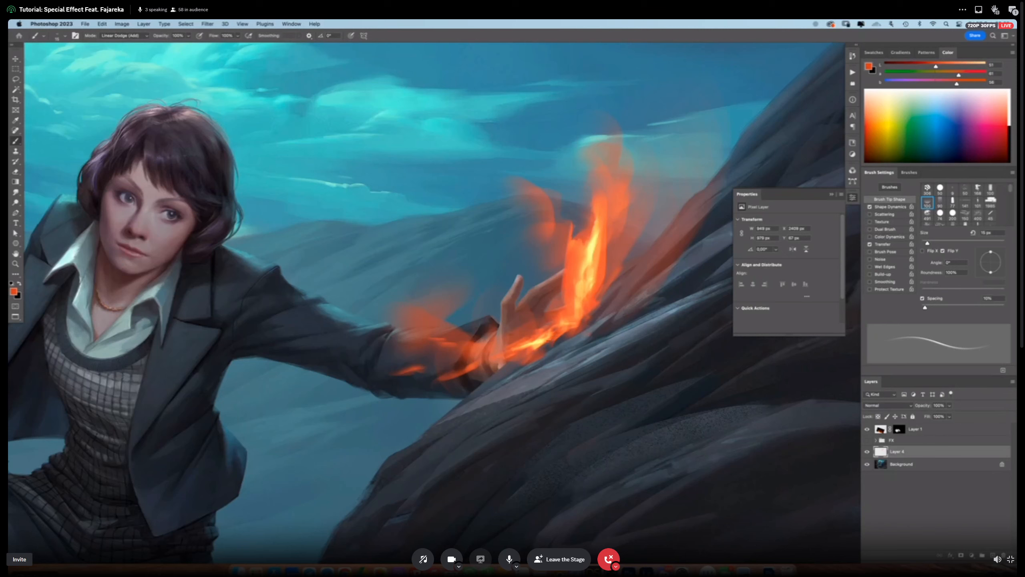
{"action": "scroll", "coordinate": [553, 334], "scroll_direction": "down", "scroll_amount": 5}
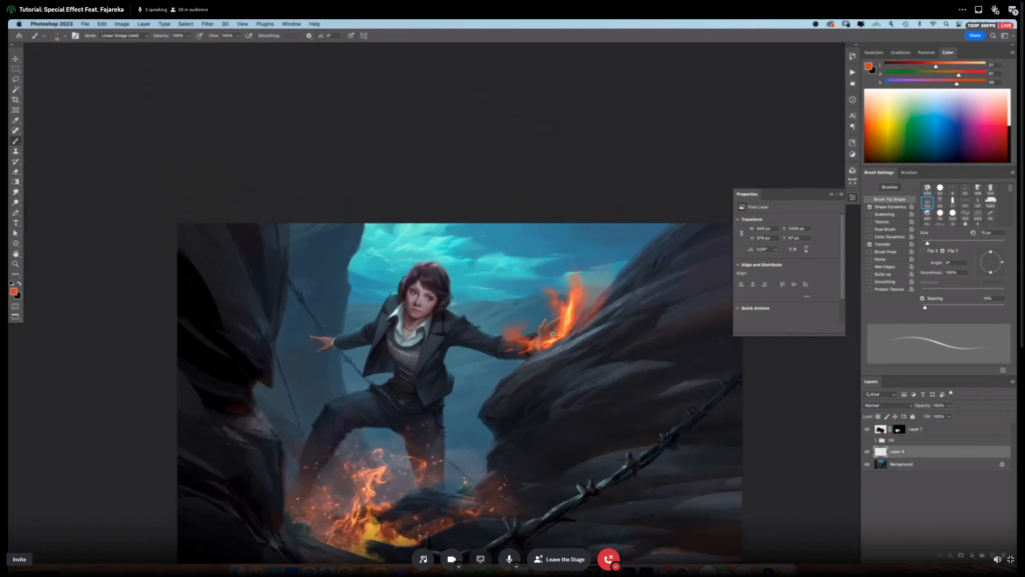
{"action": "scroll", "coordinate": [552, 334], "scroll_direction": "up", "scroll_amount": 5}
{"action": "key", "text": "ctrl+alt+shift+n"}
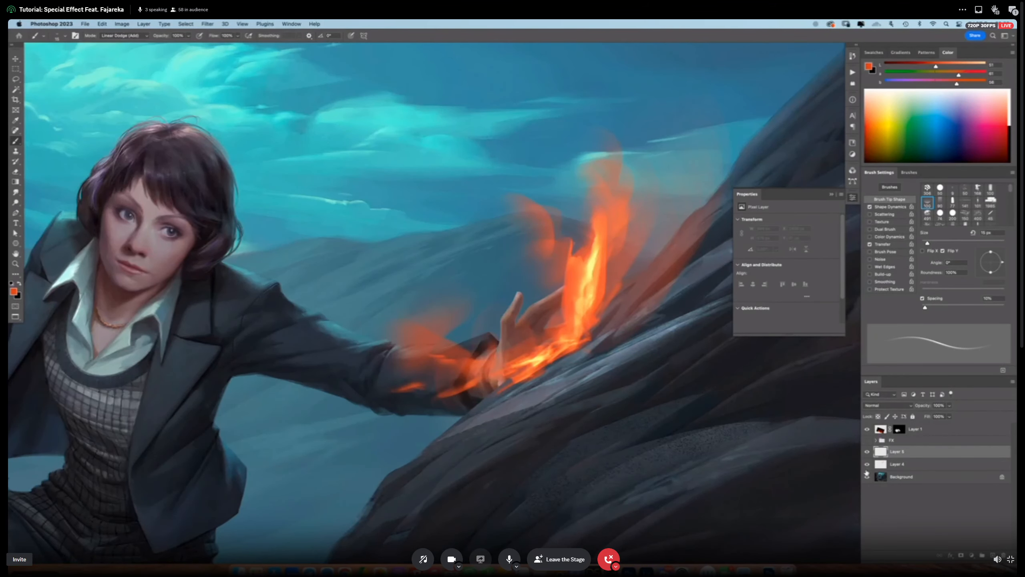
{"action": "left_click", "coordinate": [867, 464]}
Paint a large soft orange glow around the hand and forearm on Layer 5 with a 500 px brush, undoing the first attempt.
{"action": "key", "text": "bracketright"}
{"action": "key", "text": "bracketright"}
{"action": "key", "text": "bracketright"}
{"action": "key", "text": "bracketright"}
{"action": "key", "text": "bracketright"}
{"action": "key", "text": "bracketright"}
{"action": "key", "text": "bracketright"}
{"action": "key", "text": "bracketright"}
{"action": "key", "text": "bracketright"}
{"action": "key", "text": "bracketright"}
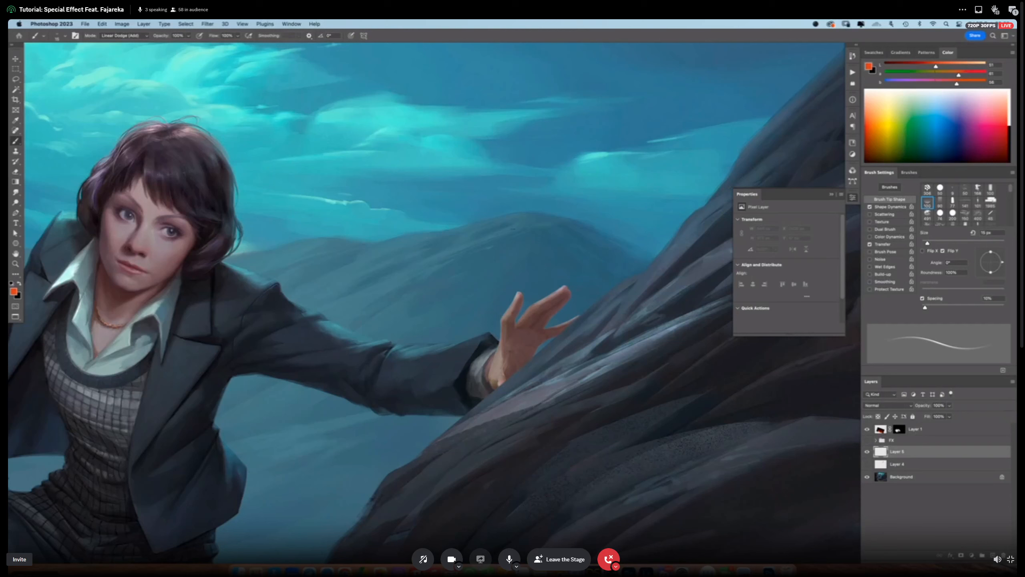
{"action": "key", "text": "bracketright"}
{"action": "key", "text": "bracketright"}
{"action": "key", "text": "bracketright"}
{"action": "key", "text": "bracketright"}
{"action": "key", "text": "bracketright"}
{"action": "key", "text": "bracketright"}
{"action": "key", "text": "bracketright"}
{"action": "key", "text": "bracketright"}
{"action": "key", "text": "bracketright"}
{"action": "key", "text": "bracketright"}
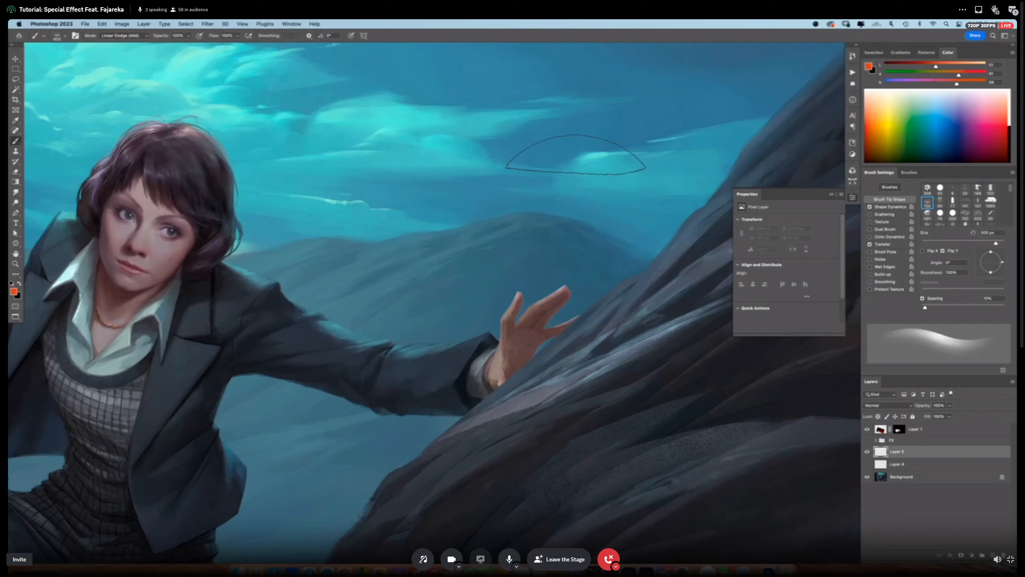
{"action": "left_click_drag", "start_coordinate": [597, 246], "coordinate": [498, 351]}
{"action": "key", "text": "super+z"}
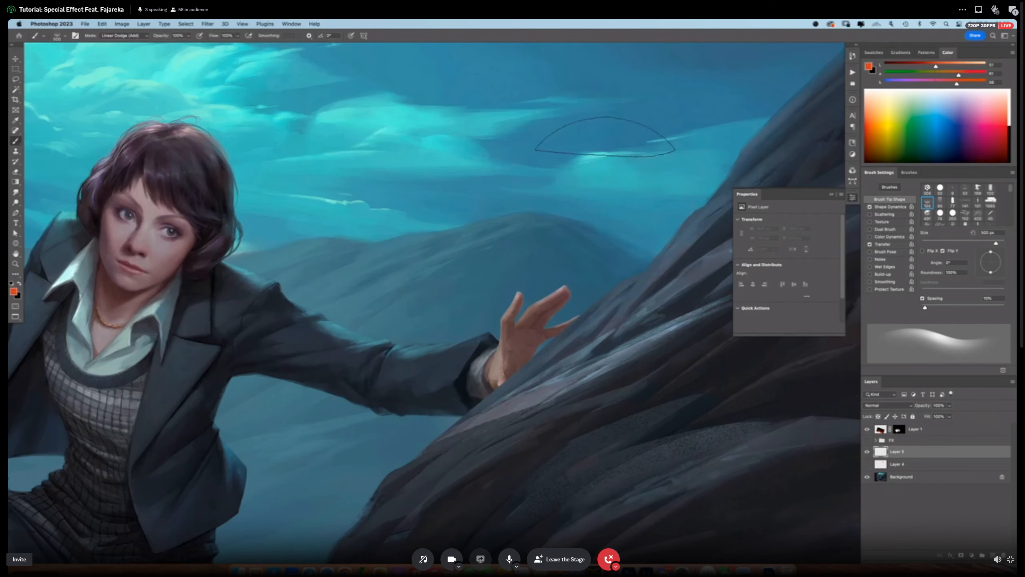
{"action": "key", "text": "super+z"}
{"action": "mouse_move", "coordinate": [602, 243]}
{"action": "left_mouse_down"}
{"action": "mouse_move", "coordinate": [497, 376]}
{"action": "mouse_move", "coordinate": [476, 371]}
{"action": "left_mouse_up"}
{"action": "mouse_move", "coordinate": [455, 270]}
{"action": "left_mouse_down"}
{"action": "mouse_move", "coordinate": [523, 190]}
{"action": "mouse_move", "coordinate": [512, 98]}
{"action": "mouse_move", "coordinate": [523, 186]}
{"action": "mouse_move", "coordinate": [479, 256]}
{"action": "mouse_move", "coordinate": [394, 307]}
{"action": "mouse_move", "coordinate": [418, 325]}
{"action": "mouse_move", "coordinate": [405, 209]}
{"action": "left_mouse_up"}
Erase ragged patches from the outer parts of the orange glow with a 40 px textured Eraser.
{"action": "key", "text": "e"}
{"action": "mouse_move", "coordinate": [395, 279]}
{"action": "left_mouse_down"}
{"action": "mouse_move", "coordinate": [405, 261]}
{"action": "mouse_move", "coordinate": [397, 303]}
{"action": "mouse_move", "coordinate": [448, 228]}
{"action": "mouse_move", "coordinate": [466, 163]}
{"action": "left_mouse_up"}
{"action": "left_click_drag", "start_coordinate": [557, 139], "coordinate": [551, 167]}
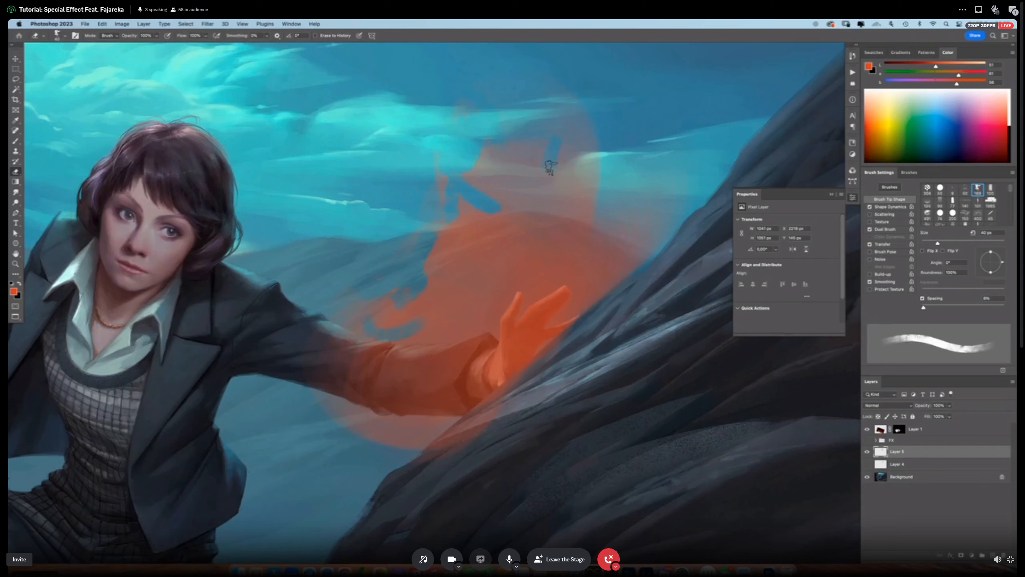
{"action": "left_click_drag", "start_coordinate": [354, 356], "coordinate": [357, 382]}
Create a new layer above Layer 5 for the Brush tool, with the brush mode at Linear Dodge (Add).
{"action": "key", "text": "b"}
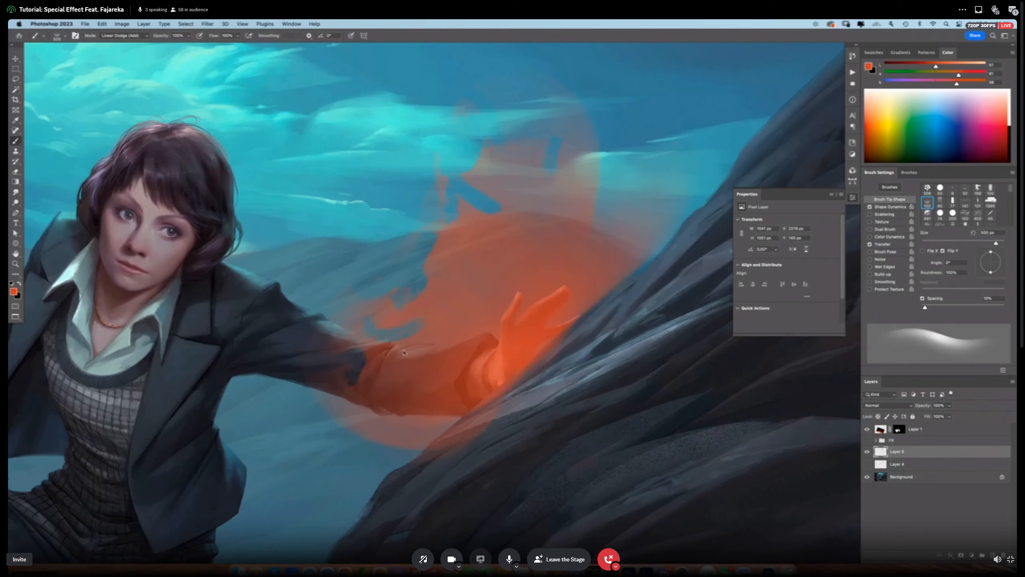
{"action": "left_click", "coordinate": [992, 555]}
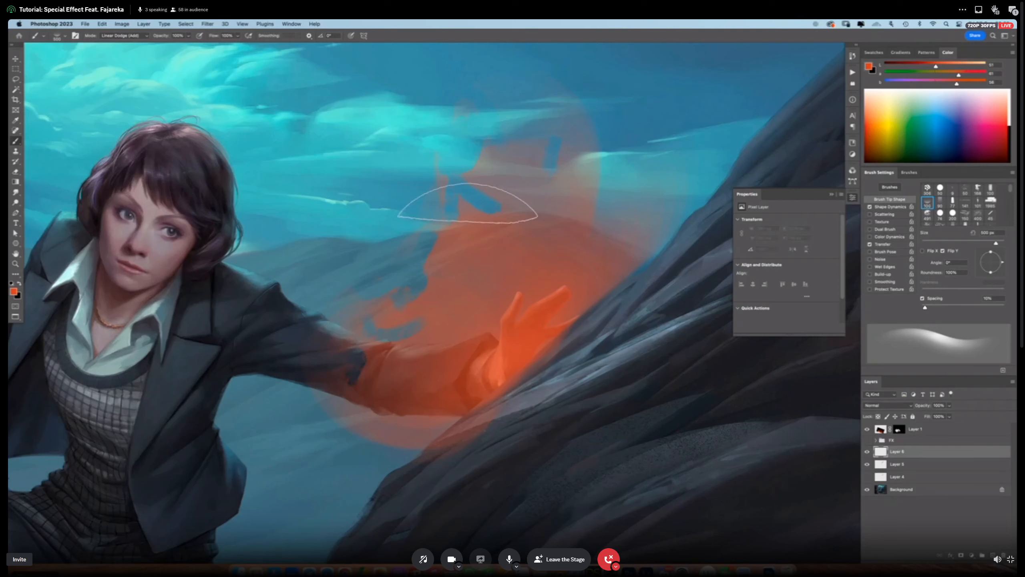
{"action": "right_click", "coordinate": [463, 257], "text": "shift"}
{"action": "left_click", "coordinate": [561, 221]}
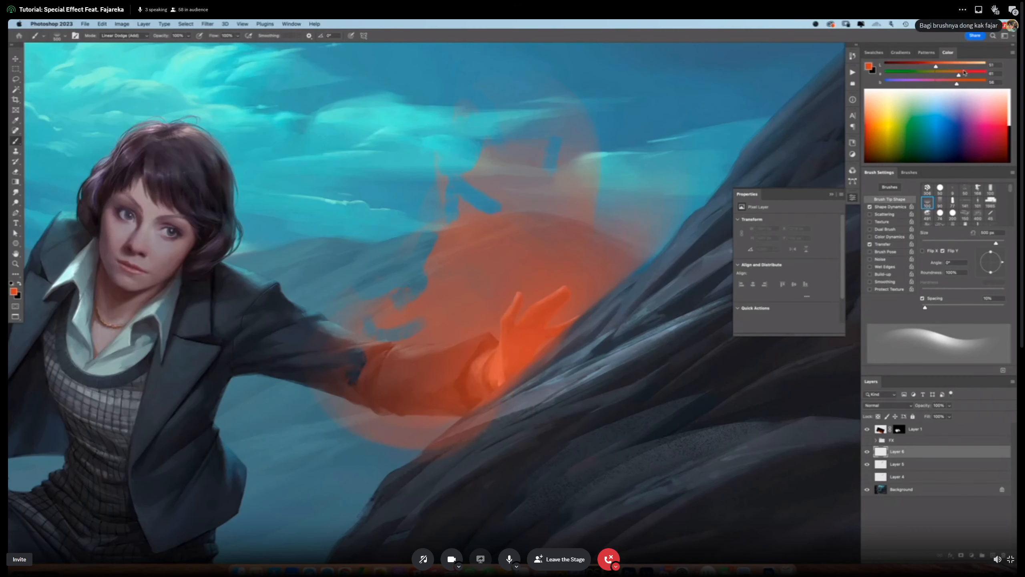
{"action": "key", "text": "bracketleft"}
{"action": "key", "text": "bracketleft"}
{"action": "key", "text": "bracketleft"}
{"action": "key", "text": "bracketleft"}
{"action": "key", "text": "bracketleft"}
{"action": "key", "text": "bracketleft"}
{"action": "left_click", "coordinate": [527, 301]}
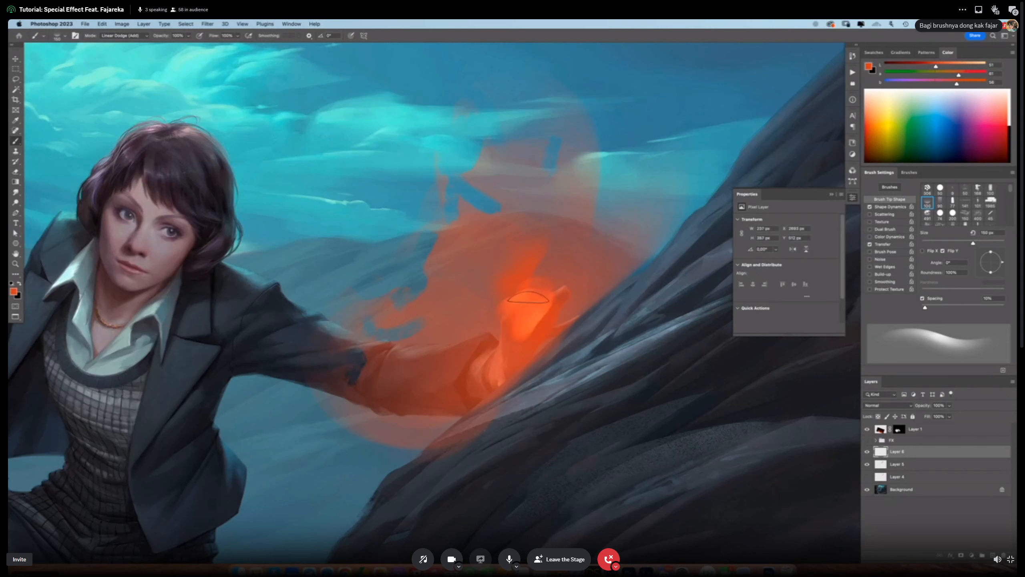
{"action": "key", "text": "bracketleft"}
{"action": "key", "text": "bracketleft"}
{"action": "mouse_move", "coordinate": [537, 265]}
{"action": "left_mouse_down"}
{"action": "mouse_move", "coordinate": [537, 286]}
{"action": "mouse_move", "coordinate": [521, 347]}
{"action": "left_mouse_up"}
{"action": "key", "text": "bracketleft"}
{"action": "key", "text": "bracketleft"}
{"action": "key", "text": "bracketleft"}
{"action": "key", "text": "bracketleft"}
{"action": "key", "text": "bracketleft"}
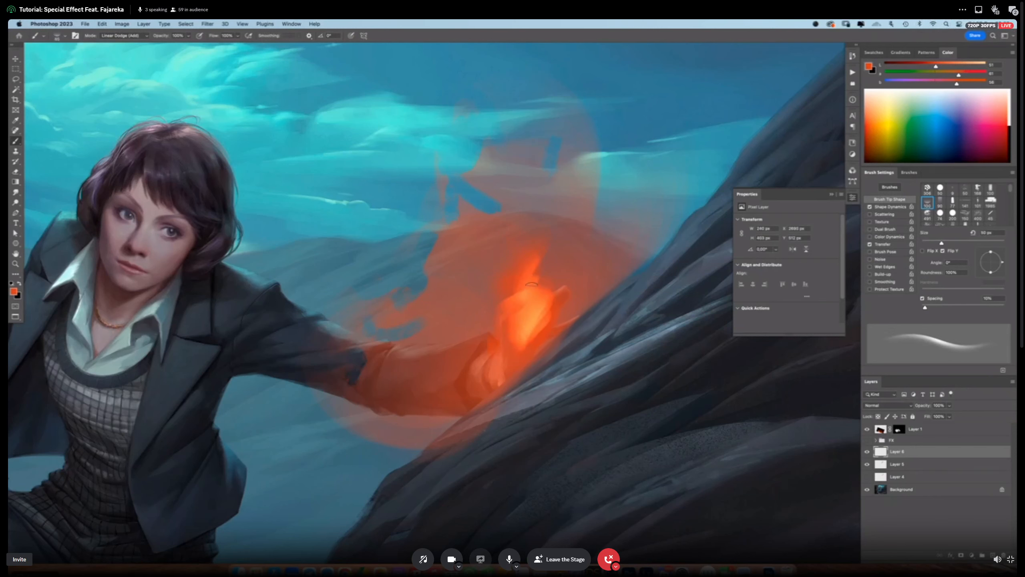
{"action": "key", "text": "e"}
{"action": "key", "text": "super+z"}
{"action": "key", "text": "super+z"}
{"action": "key", "text": "super+z"}
{"action": "key", "text": "super+z"}
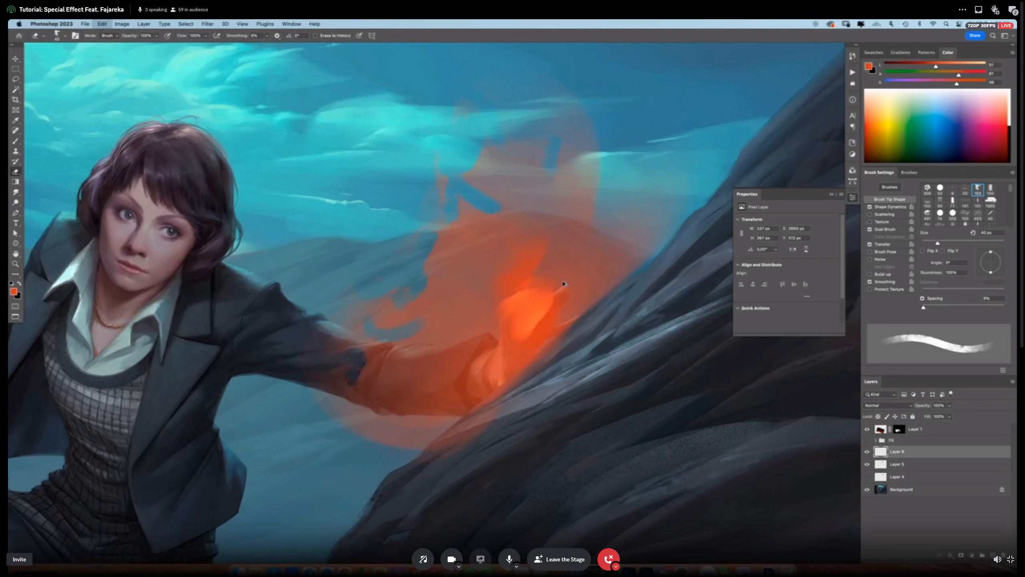
{"action": "key", "text": "super+z"}
{"action": "key", "text": "super+z"}
{"action": "key", "text": "b"}
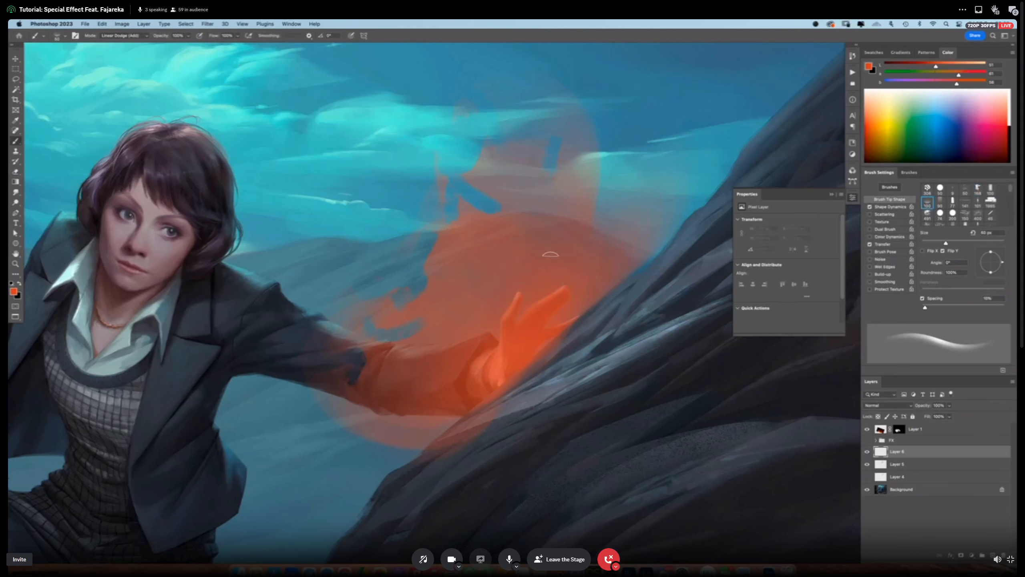
Paint a broad orange flame base over the hand and wrist on Layer 6 with an enlarged brush.
{"action": "key", "text": "bracketright"}
{"action": "key", "text": "bracketright"}
{"action": "key", "text": "bracketright"}
{"action": "key", "text": "bracketright"}
{"action": "key", "text": "bracketright"}
{"action": "key", "text": "bracketright"}
{"action": "key", "text": "bracketright"}
{"action": "key", "text": "bracketright"}
{"action": "mouse_move", "coordinate": [519, 259]}
{"action": "left_mouse_down"}
{"action": "mouse_move", "coordinate": [541, 273]}
{"action": "mouse_move", "coordinate": [518, 294]}
{"action": "mouse_move", "coordinate": [472, 305]}
{"action": "mouse_move", "coordinate": [479, 322]}
{"action": "mouse_move", "coordinate": [386, 356]}
{"action": "mouse_move", "coordinate": [478, 330]}
{"action": "mouse_move", "coordinate": [458, 332]}
{"action": "mouse_move", "coordinate": [467, 310]}
{"action": "mouse_move", "coordinate": [501, 331]}
{"action": "mouse_move", "coordinate": [466, 367]}
{"action": "mouse_move", "coordinate": [528, 333]}
{"action": "mouse_move", "coordinate": [535, 297]}
{"action": "mouse_move", "coordinate": [528, 311]}
{"action": "mouse_move", "coordinate": [522, 251]}
{"action": "mouse_move", "coordinate": [529, 279]}
{"action": "left_mouse_up"}
Paint bright flame strokes across the palm and fingers and a separate flame tongue beside the rock with a 50 px brush.
{"action": "key", "text": "bracketleft"}
{"action": "key", "text": "bracketleft"}
{"action": "key", "text": "bracketleft"}
{"action": "key", "text": "bracketleft"}
{"action": "key", "text": "bracketleft"}
{"action": "key", "text": "bracketleft"}
{"action": "key", "text": "bracketleft"}
{"action": "key", "text": "bracketleft"}
{"action": "key", "text": "bracketleft"}
{"action": "key", "text": "bracketleft"}
{"action": "key", "text": "bracketleft"}
{"action": "key", "text": "bracketleft"}
{"action": "key", "text": "bracketleft"}
{"action": "key", "text": "bracketleft"}
{"action": "key", "text": "bracketleft"}
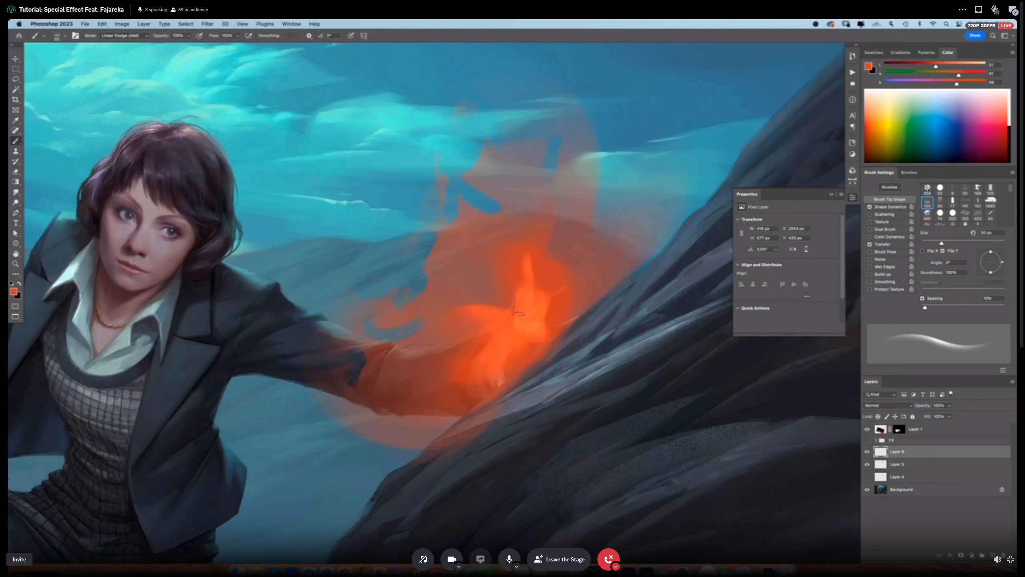
{"action": "mouse_move", "coordinate": [519, 314]}
{"action": "left_mouse_down"}
{"action": "mouse_move", "coordinate": [520, 353]}
{"action": "mouse_move", "coordinate": [551, 309]}
{"action": "left_mouse_up"}
{"action": "left_click_drag", "start_coordinate": [524, 356], "coordinate": [563, 317]}
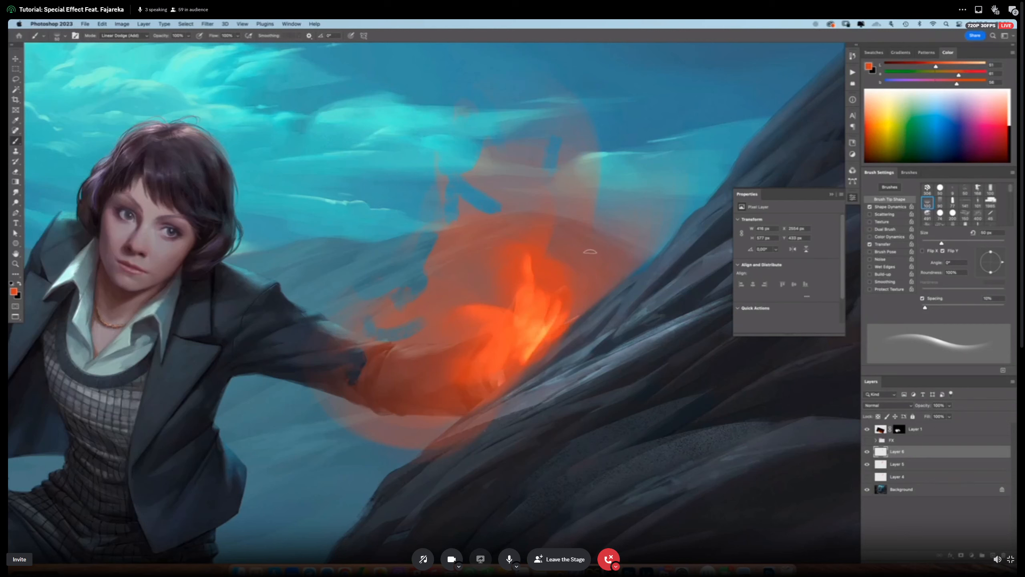
{"action": "left_click_drag", "start_coordinate": [591, 243], "coordinate": [577, 279]}
Extend the orange glow from the wrist along the lower forearm with a 125 px brush.
{"action": "key", "text": "bracketright"}
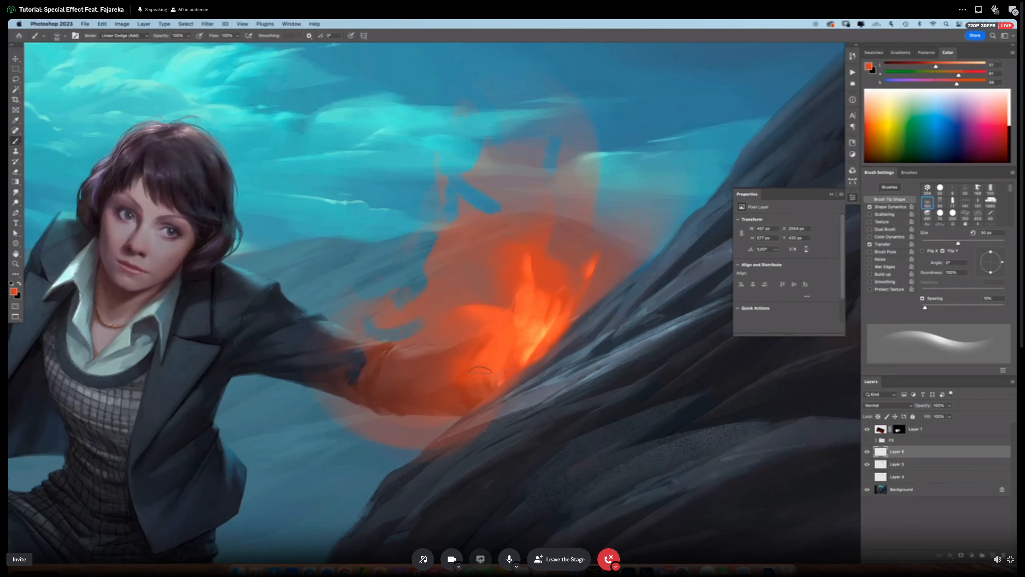
{"action": "key", "text": "bracketright"}
{"action": "key", "text": "bracketright"}
{"action": "key", "text": "bracketright"}
{"action": "key", "text": "bracketright"}
{"action": "key", "text": "bracketright"}
{"action": "left_click_drag", "start_coordinate": [437, 381], "coordinate": [479, 353]}
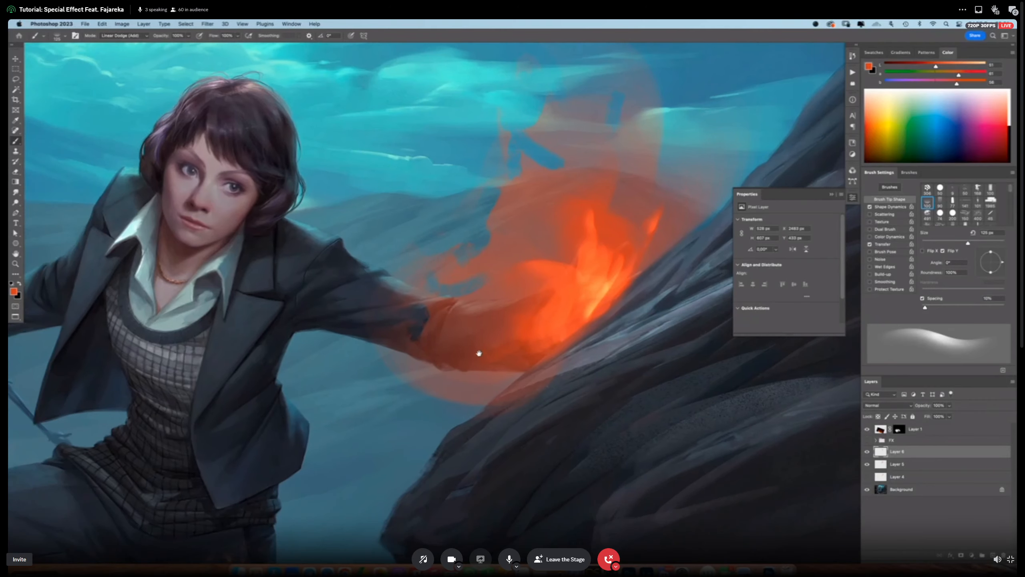
Add thin bright flame streaks over the wrist and lower sleeve with 40 px and 25 px brush sizes.
{"action": "key", "text": "bracketleft"}
{"action": "key", "text": "bracketleft"}
{"action": "key", "text": "bracketleft"}
{"action": "key", "text": "bracketleft"}
{"action": "key", "text": "bracketleft"}
{"action": "key", "text": "bracketleft"}
{"action": "key", "text": "bracketleft"}
{"action": "key", "text": "bracketleft"}
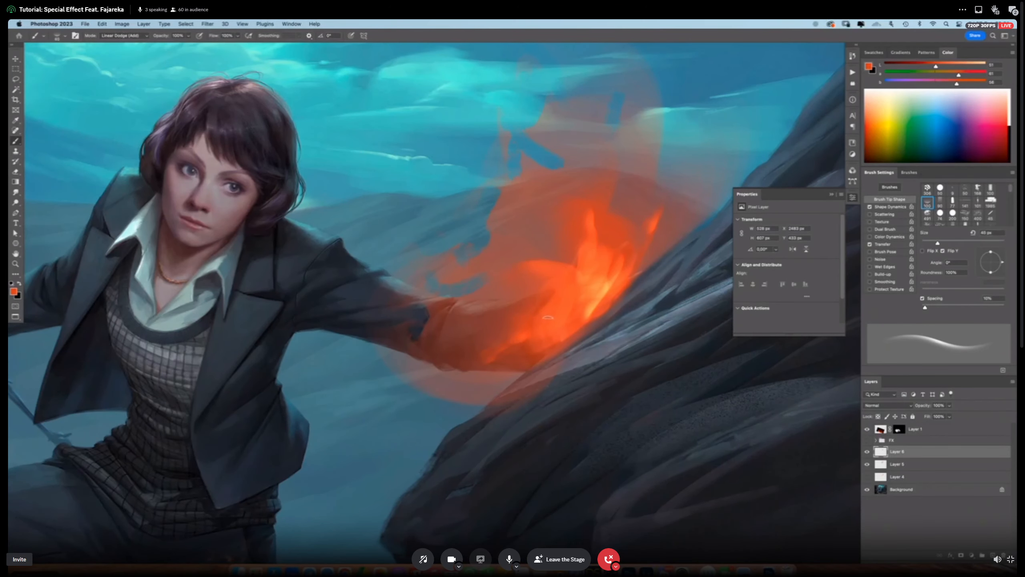
{"action": "left_click_drag", "start_coordinate": [569, 320], "coordinate": [521, 341]}
{"action": "key", "text": "bracketleft"}
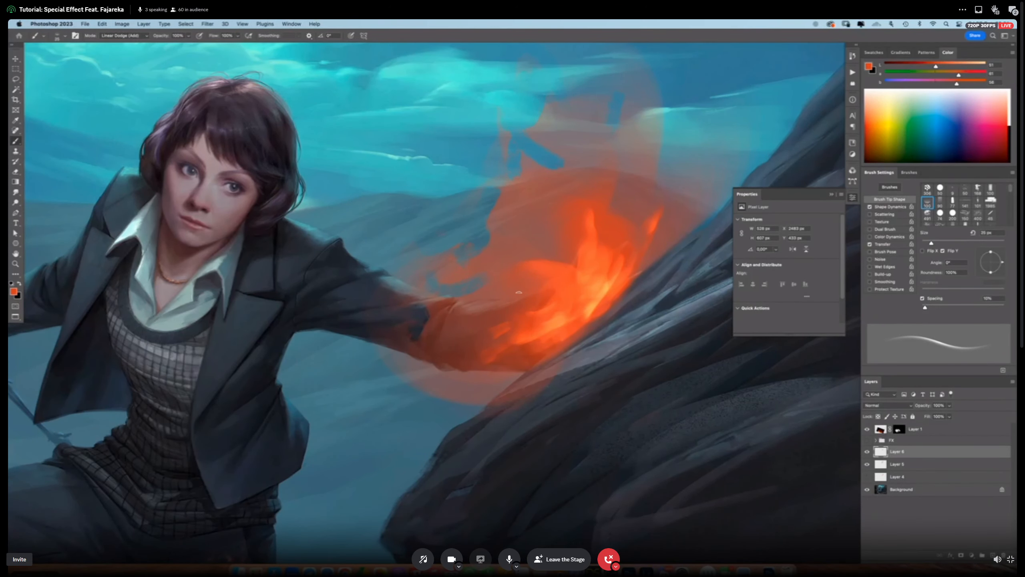
{"action": "mouse_move", "coordinate": [555, 300]}
{"action": "left_mouse_down"}
{"action": "mouse_move", "coordinate": [508, 300]}
{"action": "mouse_move", "coordinate": [503, 336]}
{"action": "left_mouse_up"}
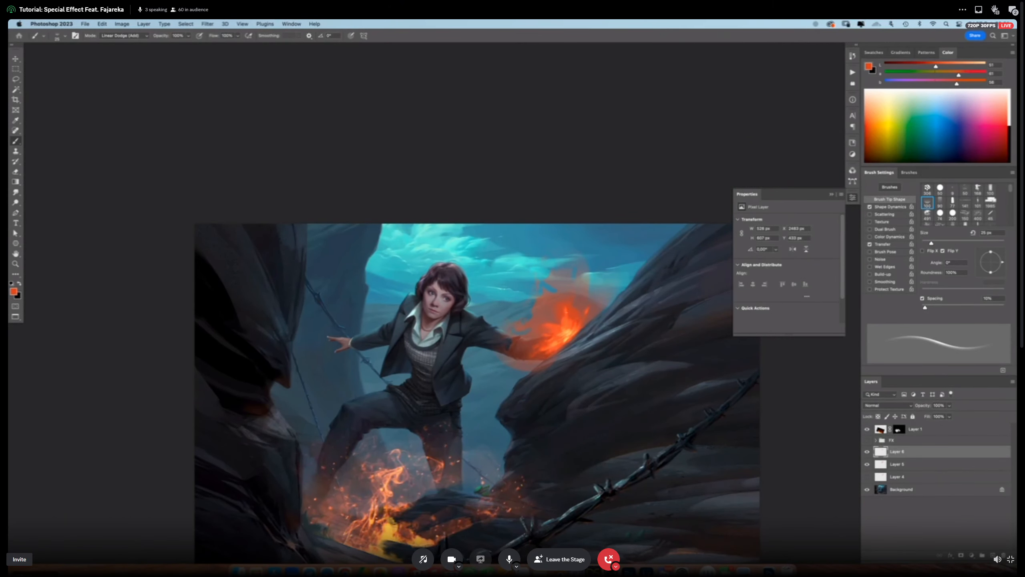
Erase small gaps into the flames above the wrist and beside the fingers with the 40 px textured Eraser.
{"action": "key", "text": "e"}
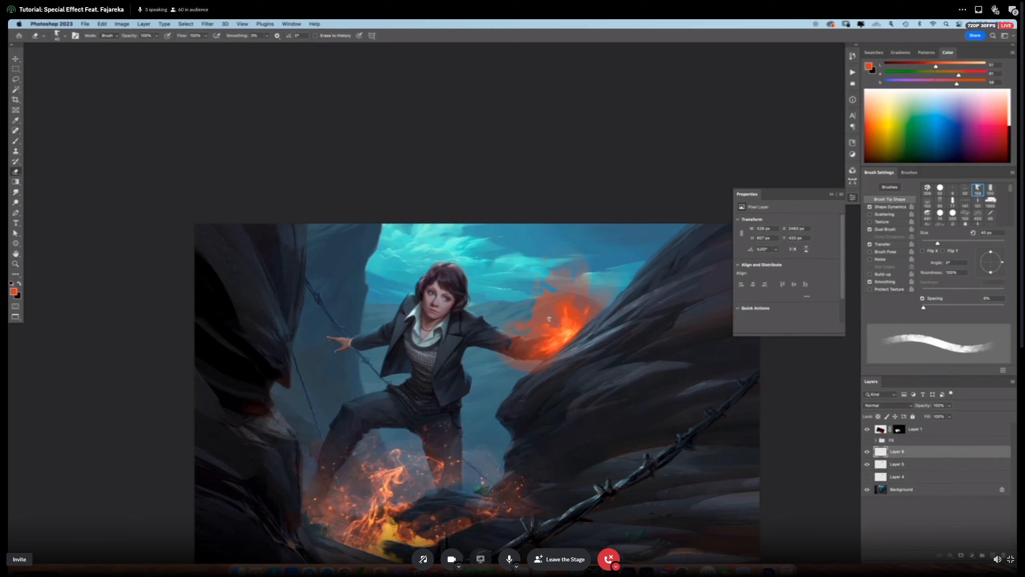
{"action": "scroll", "coordinate": [555, 327], "scroll_direction": "up", "scroll_amount": 5}
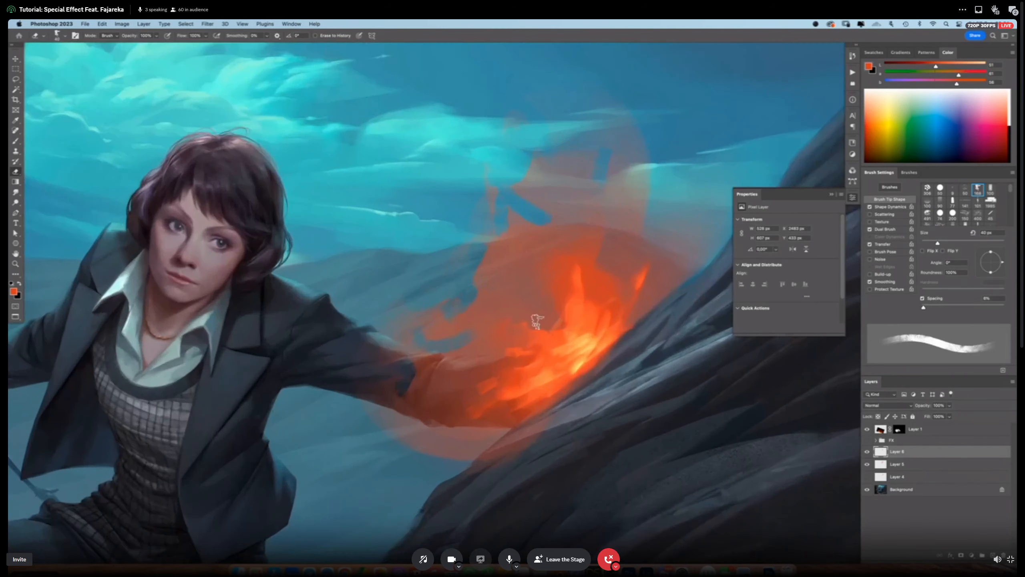
{"action": "mouse_move", "coordinate": [515, 349]}
{"action": "left_mouse_down"}
{"action": "mouse_move", "coordinate": [531, 350]}
{"action": "mouse_move", "coordinate": [525, 368]}
{"action": "left_mouse_up"}
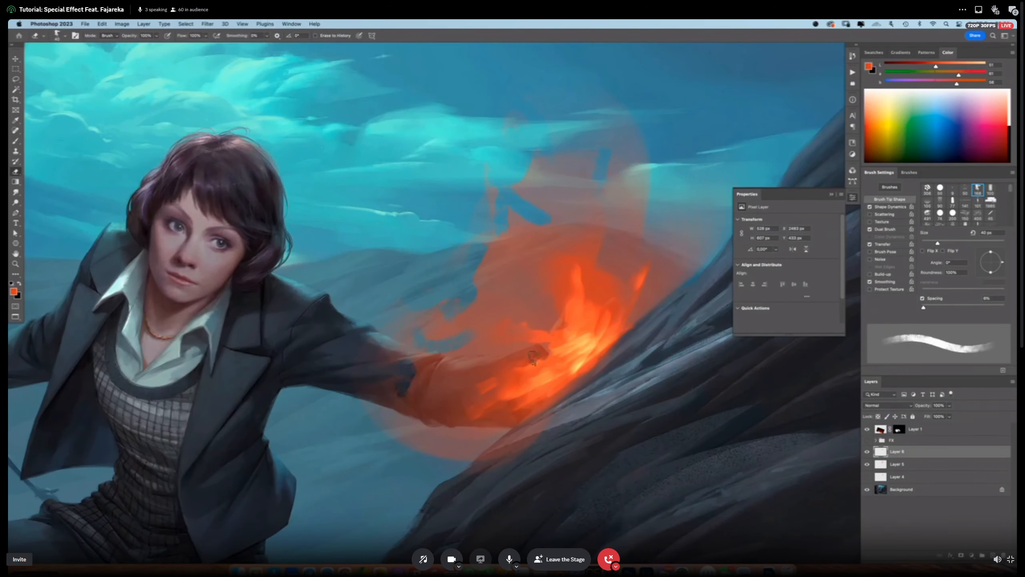
{"action": "left_click_drag", "start_coordinate": [565, 283], "coordinate": [569, 313]}
Add a soft orange stroke over the lower forearm with a 100 px brush, undoing the preceding attempts.
{"action": "key", "text": "b"}
{"action": "key", "text": "bracketright"}
{"action": "key", "text": "bracketright"}
{"action": "key", "text": "bracketright"}
{"action": "key", "text": "bracketright"}
{"action": "key", "text": "bracketright"}
{"action": "key", "text": "bracketright"}
{"action": "key", "text": "bracketright"}
{"action": "key", "text": "bracketright"}
{"action": "key", "text": "bracketright"}
{"action": "key", "text": "bracketright"}
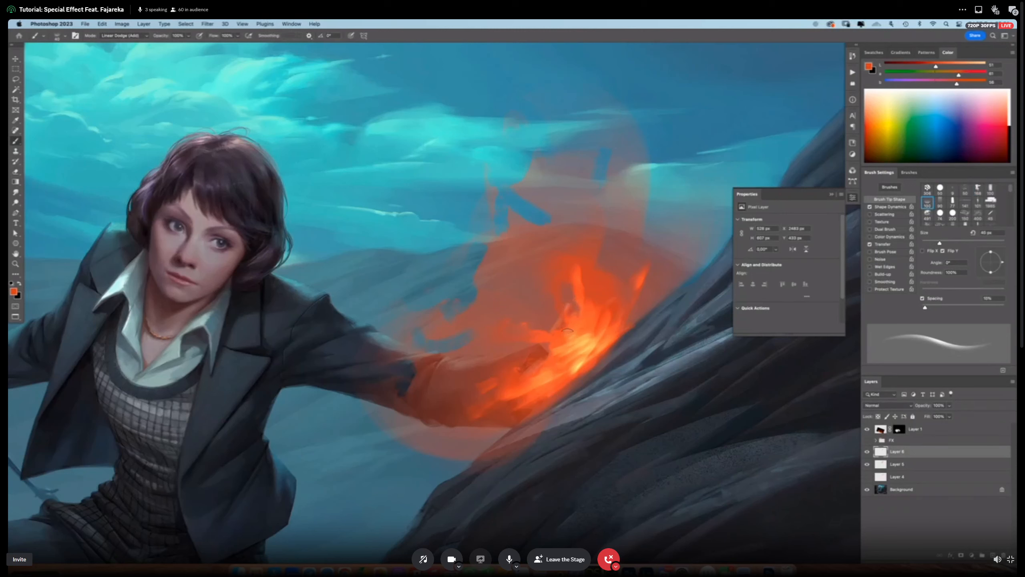
{"action": "left_click_drag", "start_coordinate": [567, 336], "coordinate": [529, 364]}
{"action": "key", "text": "super+z"}
{"action": "mouse_move", "coordinate": [622, 310]}
{"action": "left_mouse_down"}
{"action": "mouse_move", "coordinate": [577, 331]}
{"action": "mouse_move", "coordinate": [599, 338]}
{"action": "mouse_move", "coordinate": [563, 356]}
{"action": "mouse_move", "coordinate": [573, 366]}
{"action": "mouse_move", "coordinate": [457, 419]}
{"action": "left_mouse_up"}
{"action": "key", "text": "super+z"}
{"action": "key", "text": "super+z"}
{"action": "left_click_drag", "start_coordinate": [500, 404], "coordinate": [448, 400]}
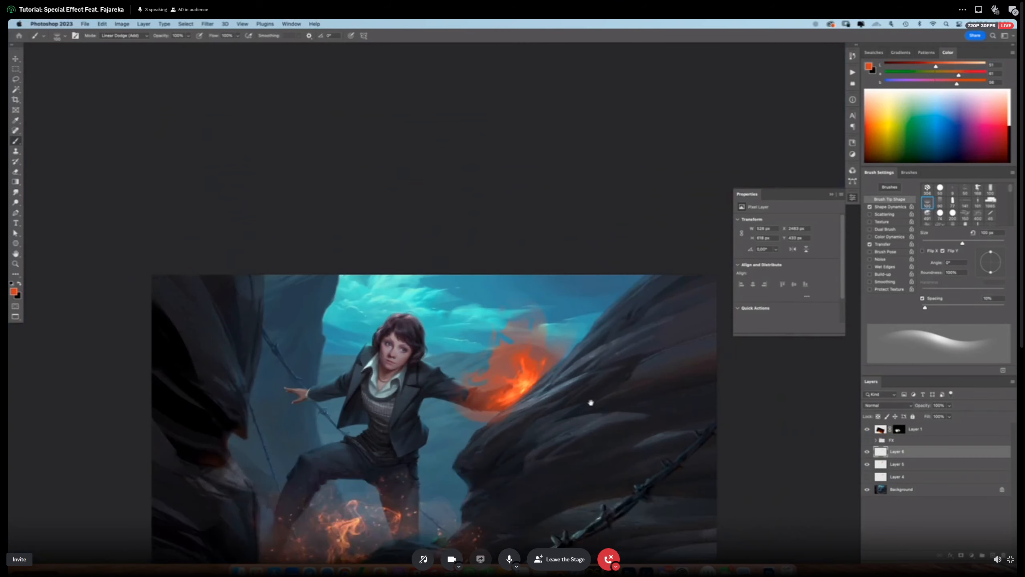
Hide Layers 5 and 6, then show and select Layer 4 with the earlier fire painting.
{"action": "left_click_drag", "start_coordinate": [540, 404], "coordinate": [587, 417]}
{"action": "left_click", "coordinate": [884, 464]}
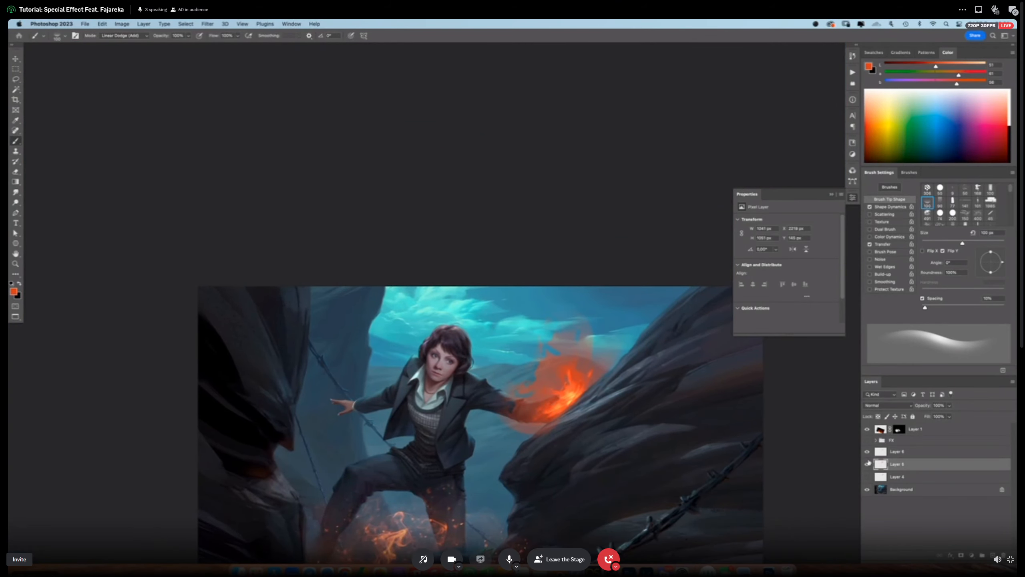
{"action": "left_click", "coordinate": [867, 465]}
{"action": "left_click", "coordinate": [867, 476]}
{"action": "left_click", "coordinate": [898, 479]}
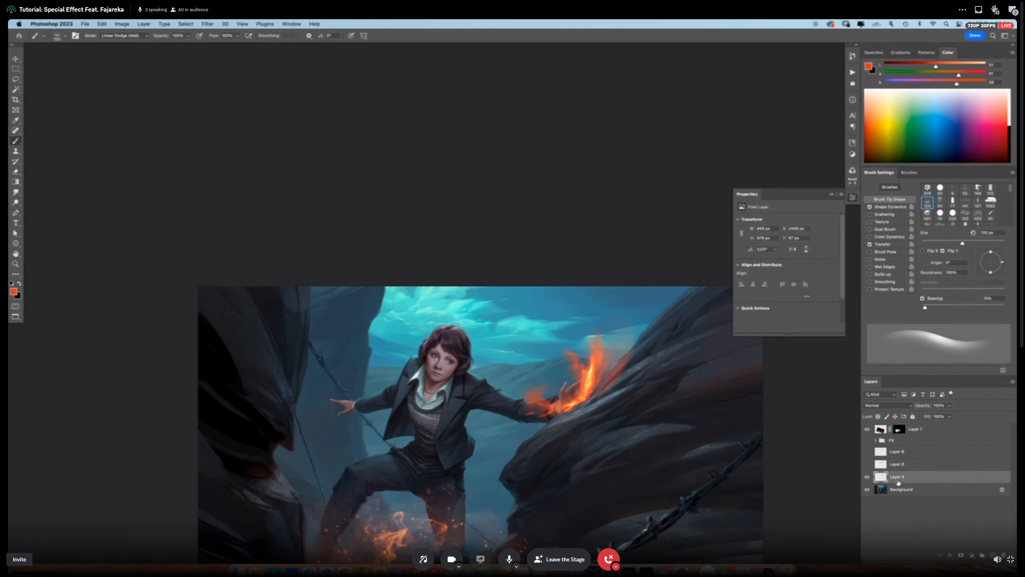
{"action": "scroll", "coordinate": [607, 427], "scroll_direction": "down", "scroll_amount": 5}
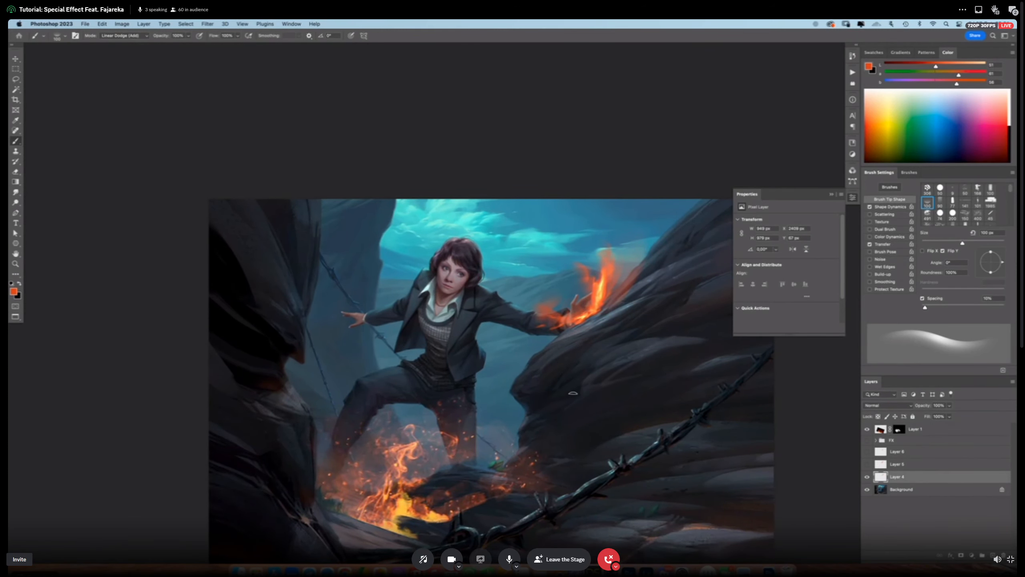
{"action": "scroll", "coordinate": [585, 412], "scroll_direction": "right", "scroll_amount": 2}
{"action": "left_click_drag", "start_coordinate": [582, 416], "coordinate": [581, 419]}
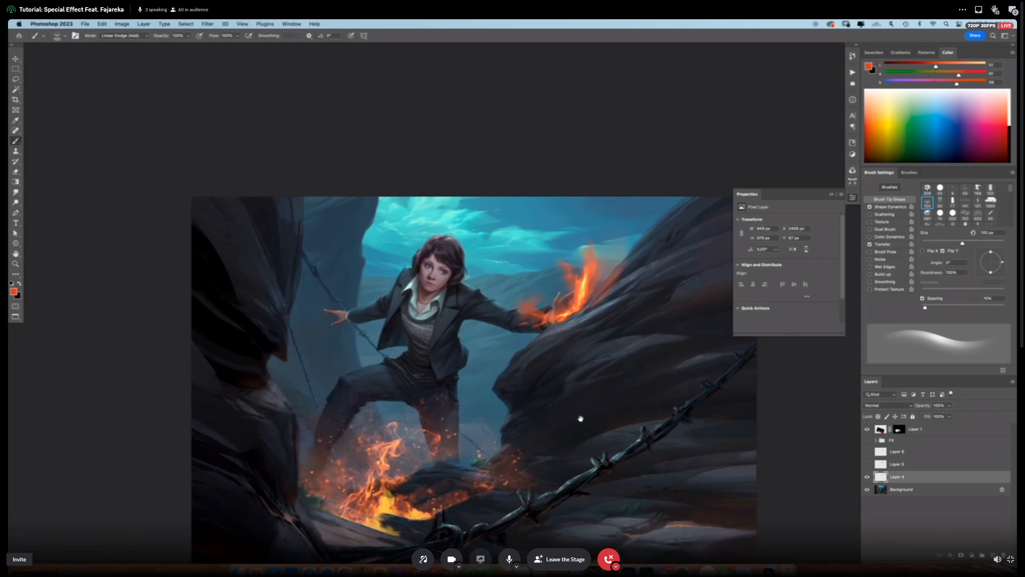
Duplicate Layer 4, hide the copy and select the original layer.
{"action": "left_click", "coordinate": [867, 477]}
{"action": "left_click", "coordinate": [867, 477]}
{"action": "key", "text": "super+j"}
{"action": "left_click", "coordinate": [867, 476]}
{"action": "left_click", "coordinate": [884, 488]}
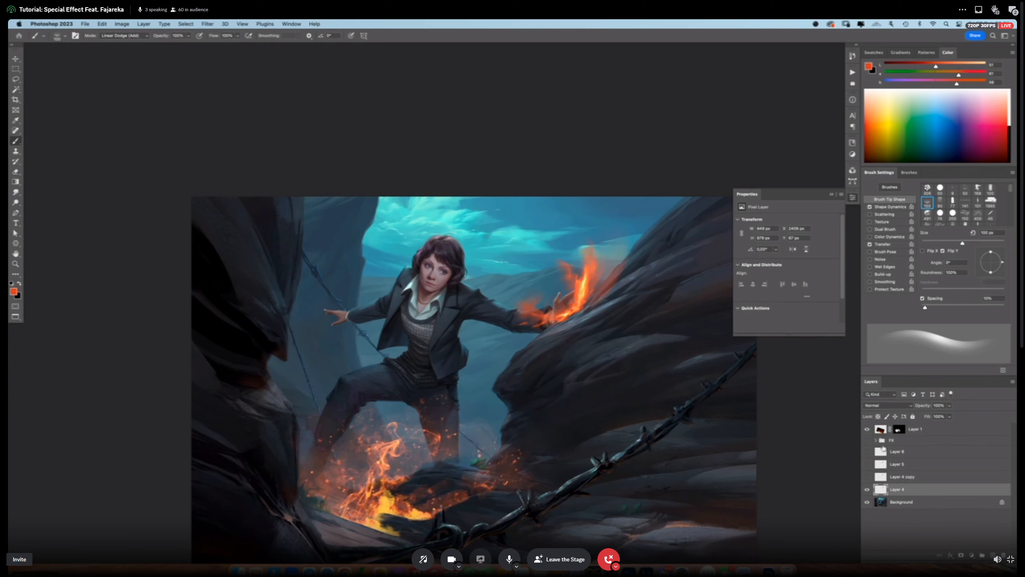
Shift Layer 4's fire to a lighter, redder tone with a Hue/Saturation adjustment.
{"action": "key", "text": "super+u"}
{"action": "left_click_drag", "start_coordinate": [840, 370], "coordinate": [841, 369]}
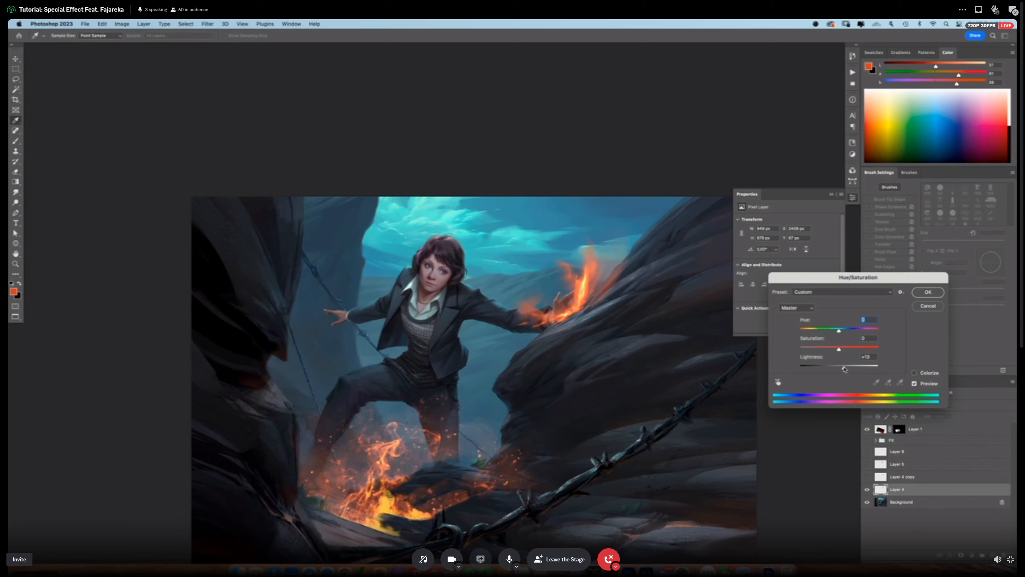
{"action": "mouse_move", "coordinate": [840, 331]}
{"action": "left_mouse_down"}
{"action": "mouse_move", "coordinate": [822, 339]}
{"action": "mouse_move", "coordinate": [837, 337]}
{"action": "left_mouse_up"}
{"action": "left_click", "coordinate": [930, 293]}
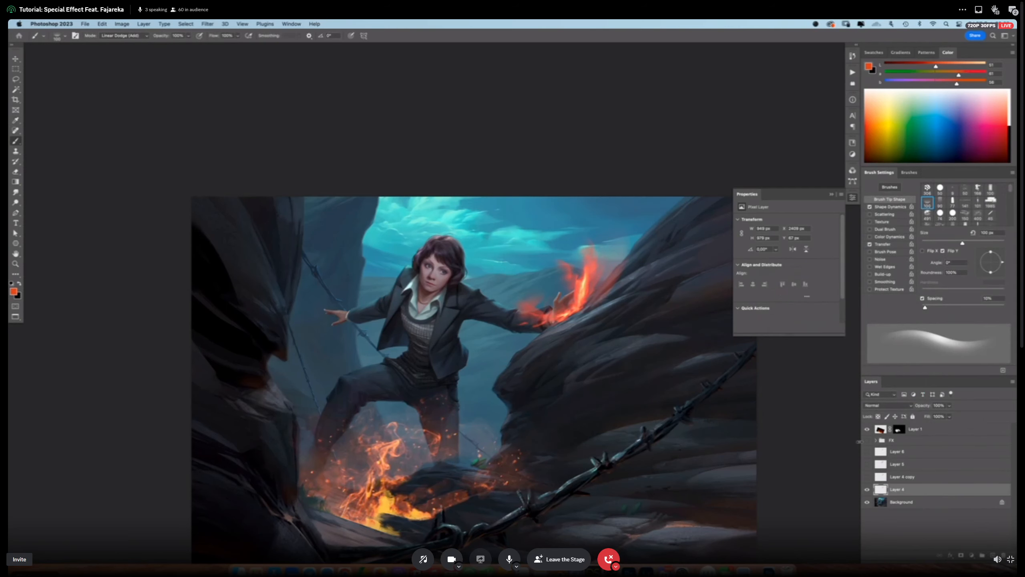
Hide Layer 4, show and expand the FX group, and switch it from Gradient Map 1 copy to Gradient Map 1.
{"action": "left_click", "coordinate": [867, 490]}
{"action": "left_click", "coordinate": [867, 440]}
{"action": "left_click", "coordinate": [875, 444]}
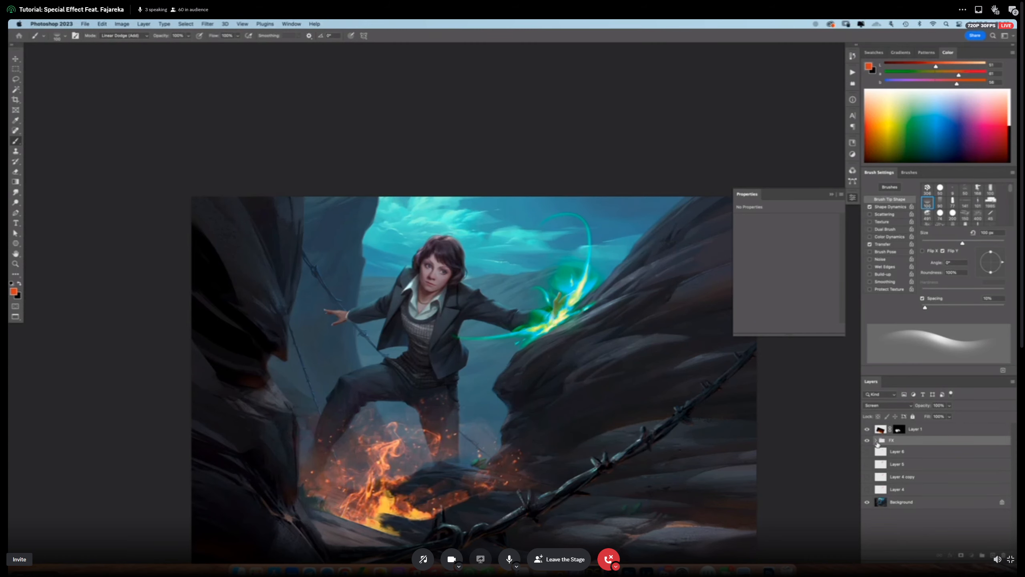
{"action": "left_click", "coordinate": [875, 440]}
{"action": "left_click", "coordinate": [867, 451]}
{"action": "left_click", "coordinate": [867, 464]}
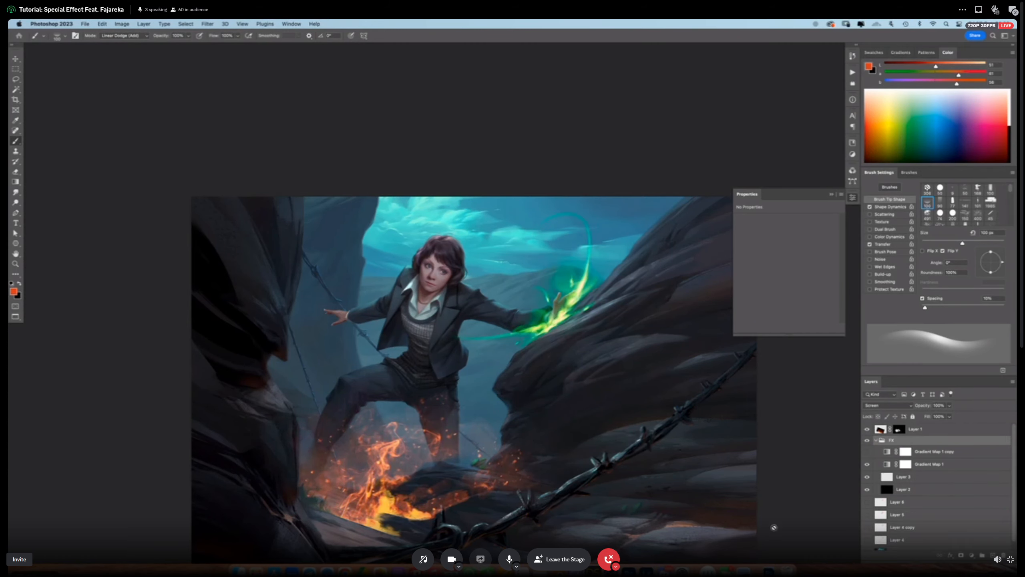
Create a new layer directly above Layer 3 inside the FX group.
{"action": "left_click", "coordinate": [546, 412], "text": "alt"}
{"action": "left_click", "coordinate": [556, 411], "text": "super"}
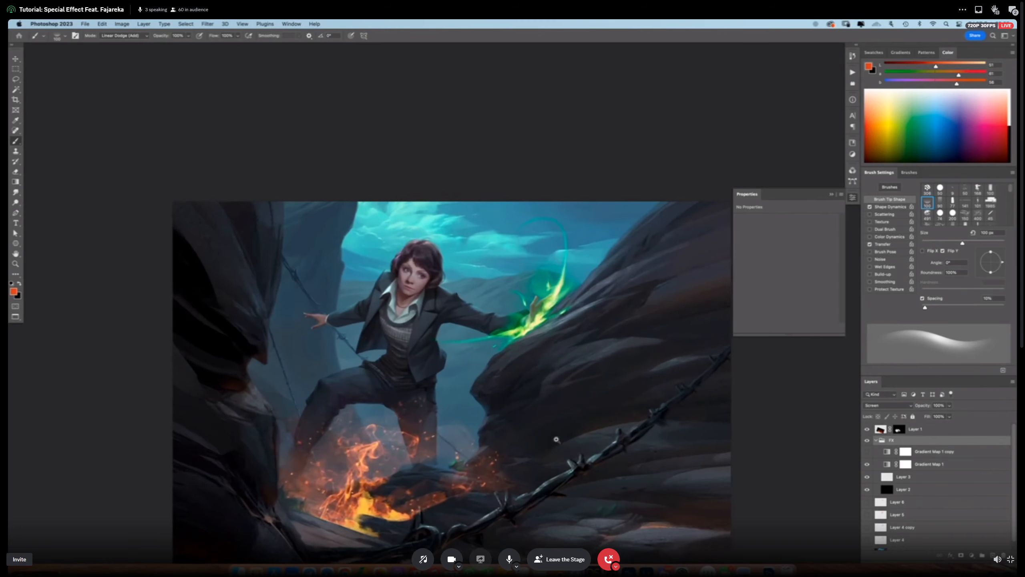
{"action": "left_click_drag", "start_coordinate": [560, 464], "coordinate": [572, 450]}
{"action": "left_click_drag", "start_coordinate": [517, 332], "coordinate": [560, 357]}
{"action": "left_click_drag", "start_coordinate": [560, 357], "coordinate": [553, 421]}
{"action": "key", "text": "super+minus"}
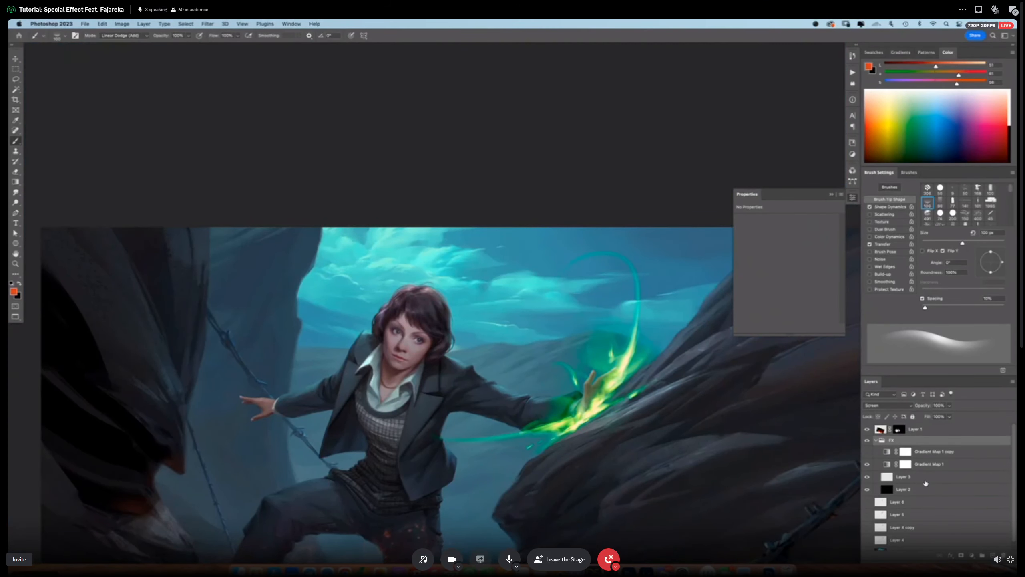
{"action": "left_click", "coordinate": [925, 483]}
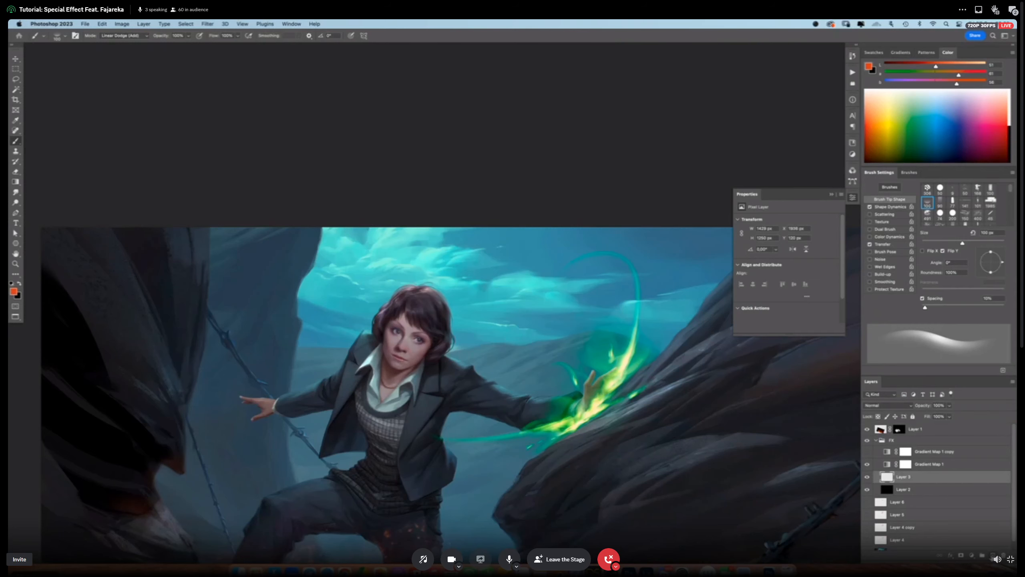
{"action": "key", "text": "super+shift+alt+n"}
{"action": "scroll", "coordinate": [589, 371], "scroll_direction": "up", "scroll_amount": 3}
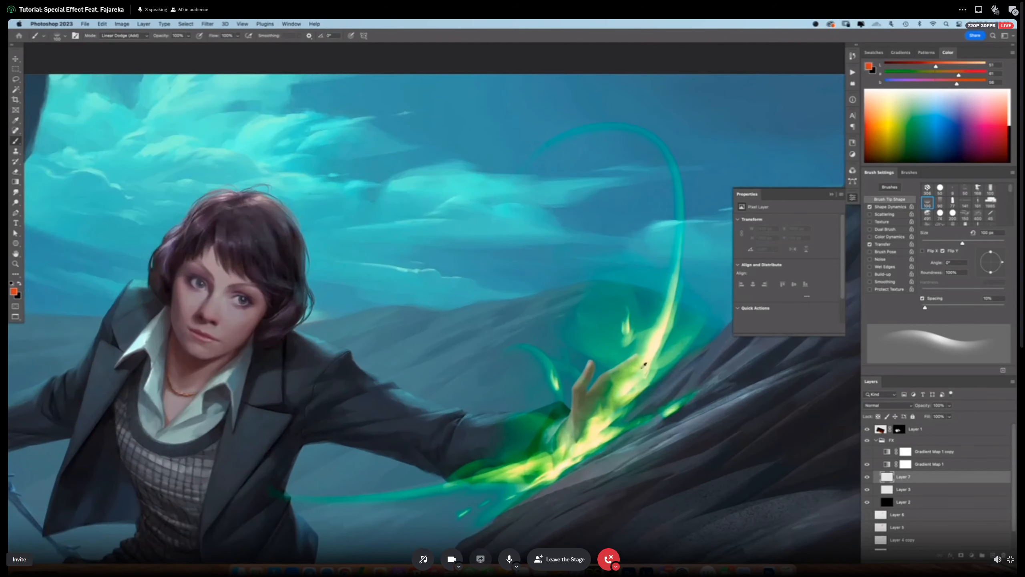
Paint a green rim light along the upper edge of the forearm sleeve with a 60 px brush, undoing the first strokes.
{"action": "key", "text": "super+z"}
{"action": "key", "text": "super+z"}
{"action": "mouse_move", "coordinate": [483, 409]}
{"action": "left_mouse_down"}
{"action": "mouse_move", "coordinate": [565, 416]}
{"action": "mouse_move", "coordinate": [548, 422]}
{"action": "mouse_move", "coordinate": [543, 409]}
{"action": "left_mouse_up"}
{"action": "key", "text": "super+z"}
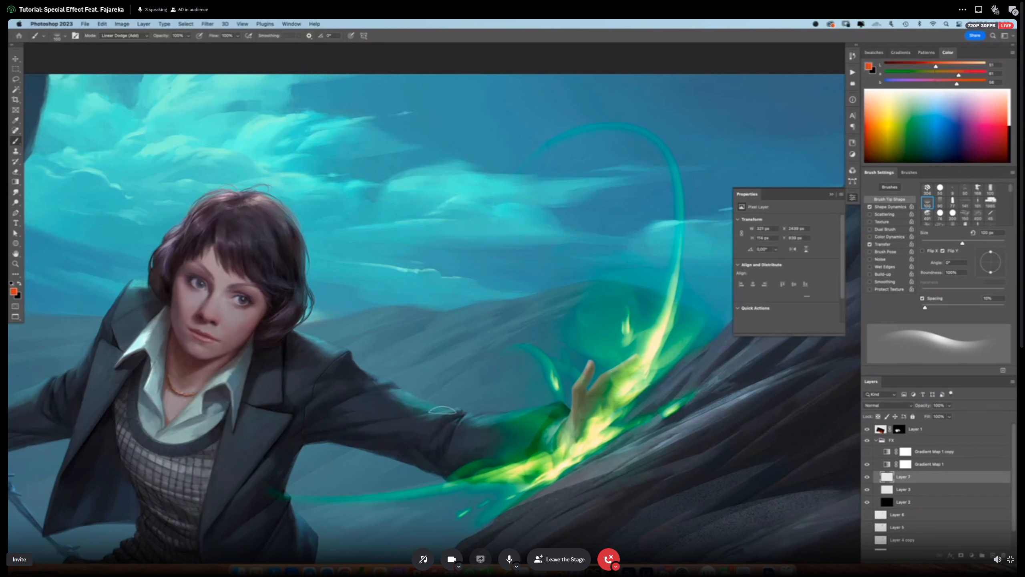
{"action": "key", "text": "bracketleft"}
{"action": "key", "text": "bracketleft"}
{"action": "key", "text": "bracketleft"}
{"action": "key", "text": "bracketleft"}
{"action": "key", "text": "e"}
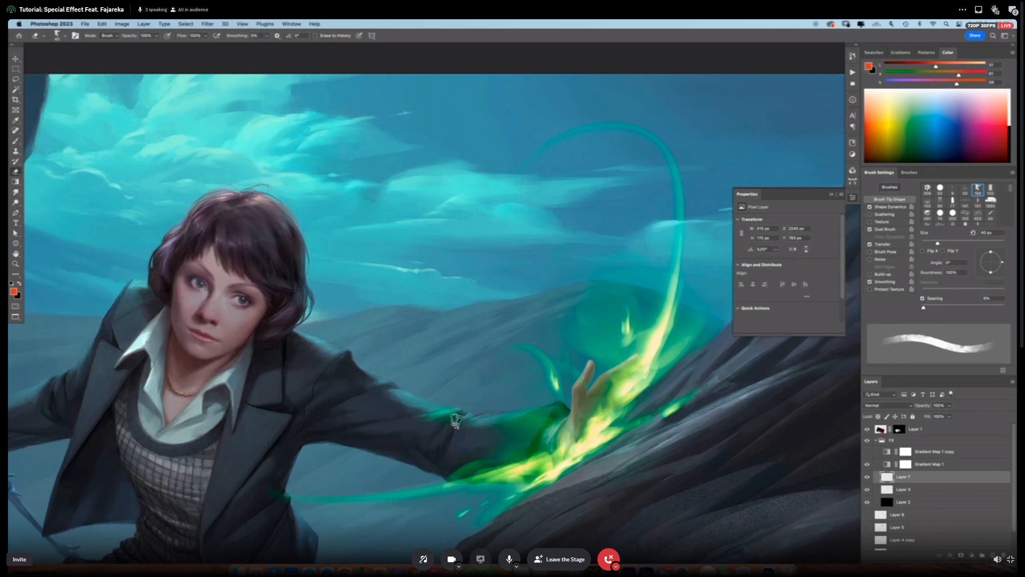
{"action": "key", "text": "b"}
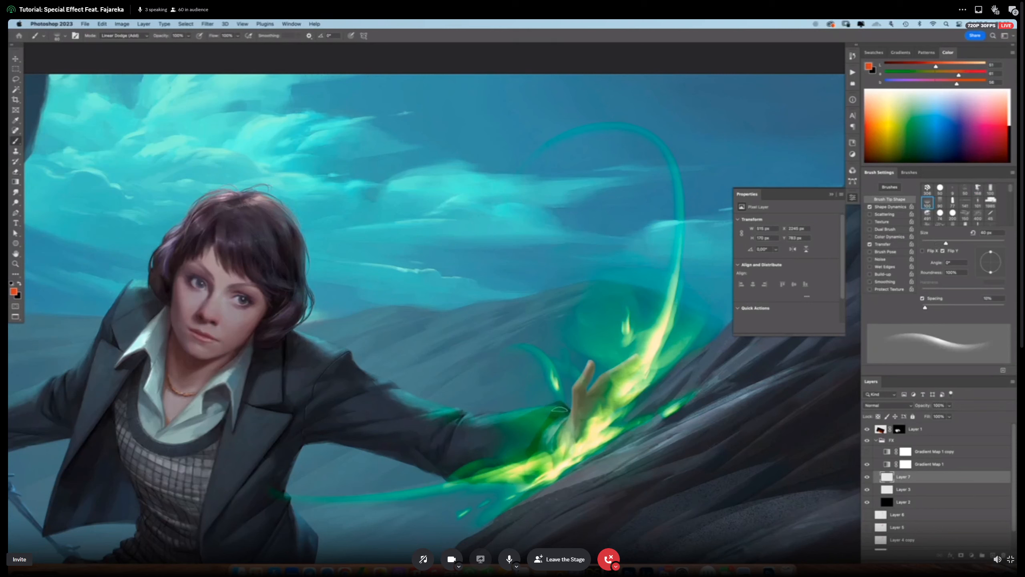
Toggle Layer 7's visibility to compare the sleeve with and without the green light.
{"action": "left_click", "coordinate": [867, 477]}
{"action": "left_click", "coordinate": [866, 477]}
{"action": "left_click", "coordinate": [867, 478]}
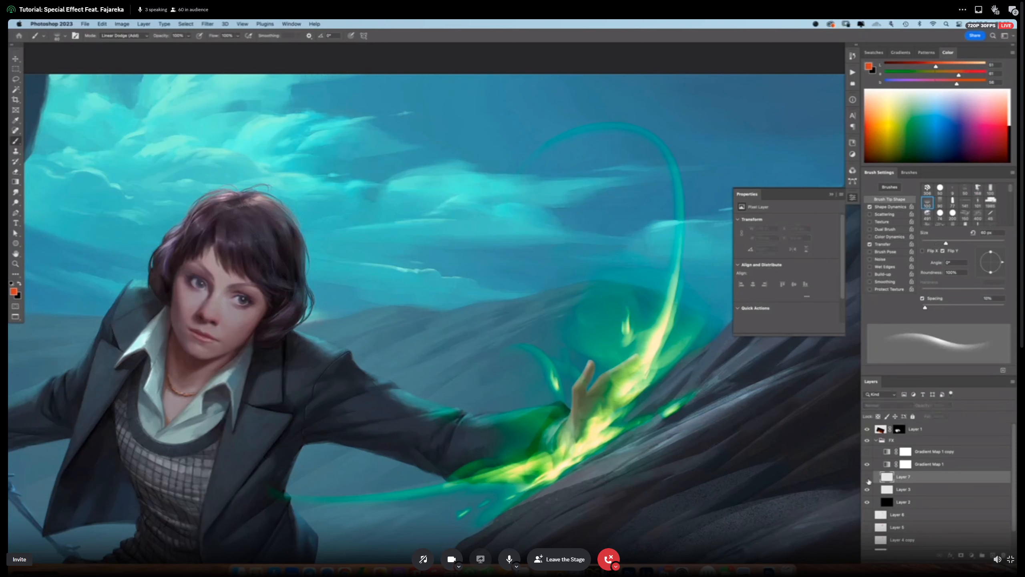
{"action": "left_click", "coordinate": [867, 478]}
{"action": "left_click", "coordinate": [866, 478]}
{"action": "left_click", "coordinate": [866, 478]}
Undo the last change and paint green rim light along the upper arm from the shoulder fold towards the elbow.
{"action": "key", "text": "super+z"}
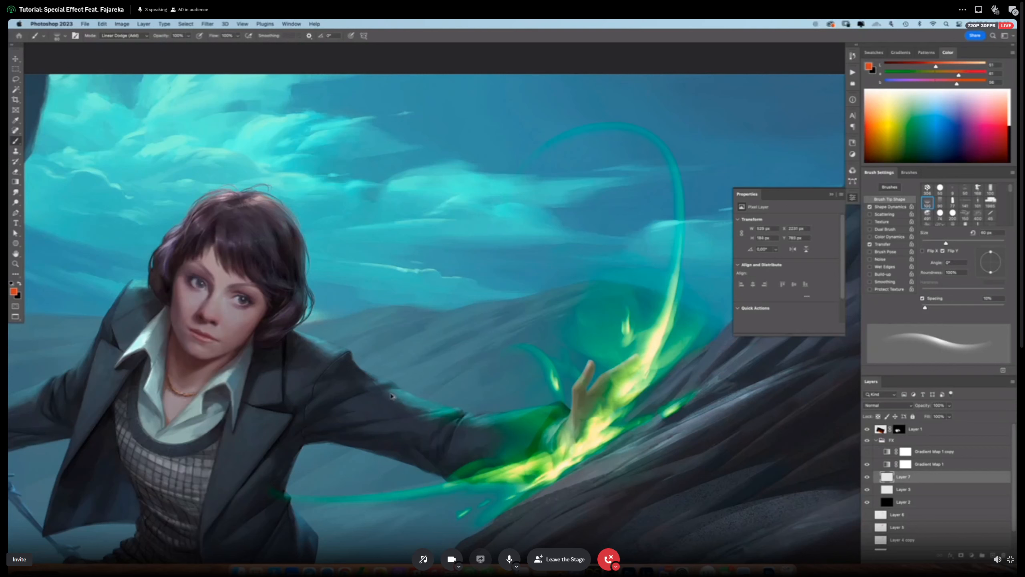
{"action": "left_click_drag", "start_coordinate": [380, 378], "coordinate": [396, 386]}
{"action": "mouse_move", "coordinate": [346, 355]}
{"action": "left_mouse_down"}
{"action": "mouse_move", "coordinate": [378, 378]}
{"action": "mouse_move", "coordinate": [335, 360]}
{"action": "mouse_move", "coordinate": [382, 377]}
{"action": "mouse_move", "coordinate": [392, 387]}
{"action": "mouse_move", "coordinate": [339, 386]}
{"action": "mouse_move", "coordinate": [388, 406]}
{"action": "left_mouse_up"}
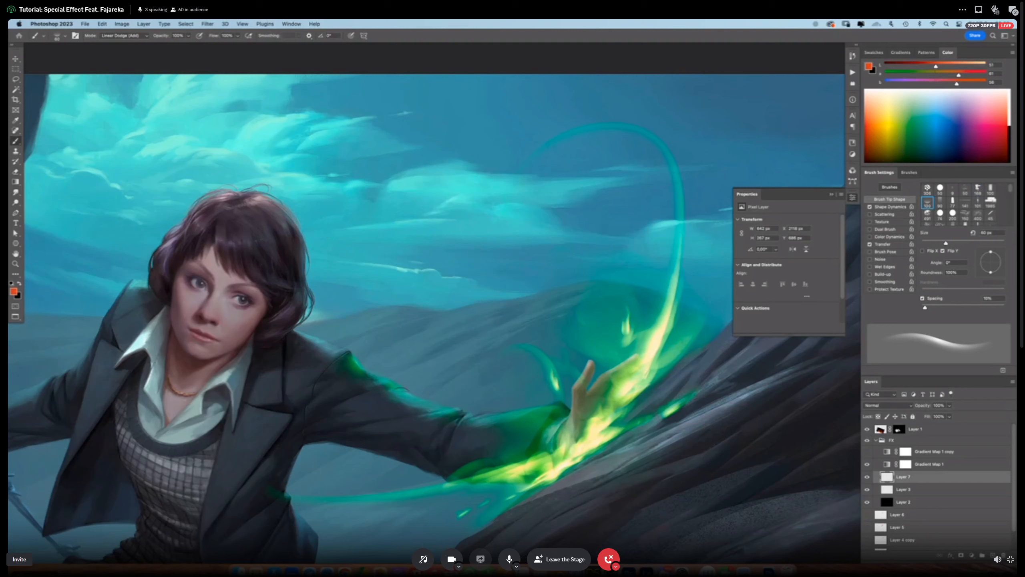
Paint green rim light on the shoulder fold and the lower edge of the hair, and check it by isolating Layer 7.
{"action": "left_click_drag", "start_coordinate": [355, 362], "coordinate": [338, 349]}
{"action": "mouse_move", "coordinate": [300, 300]}
{"action": "left_mouse_down"}
{"action": "mouse_move", "coordinate": [298, 313]}
{"action": "mouse_move", "coordinate": [298, 276]}
{"action": "left_mouse_up"}
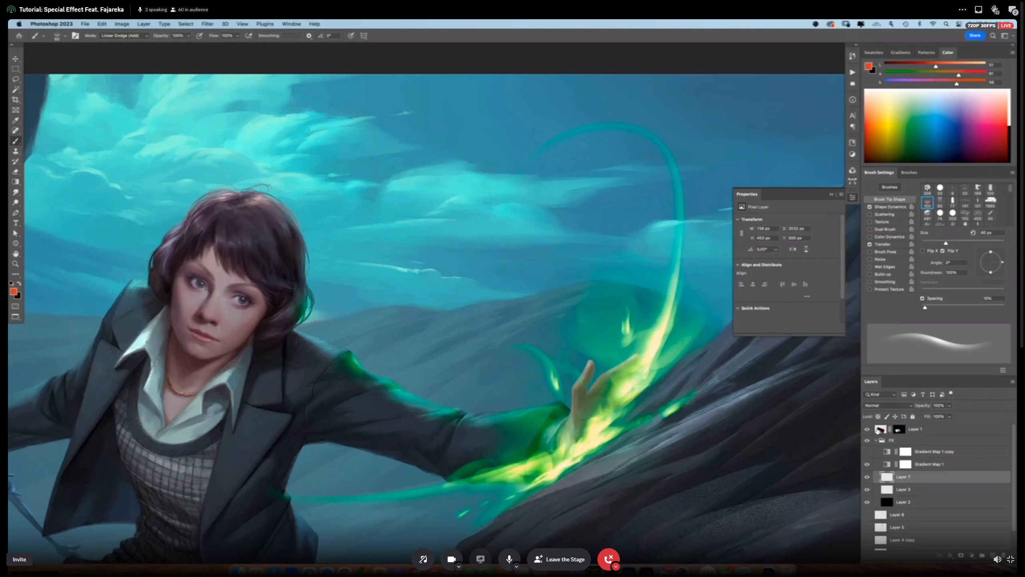
{"action": "left_click_drag", "start_coordinate": [872, 484], "coordinate": [868, 479]}
{"action": "key", "text": "super+z"}
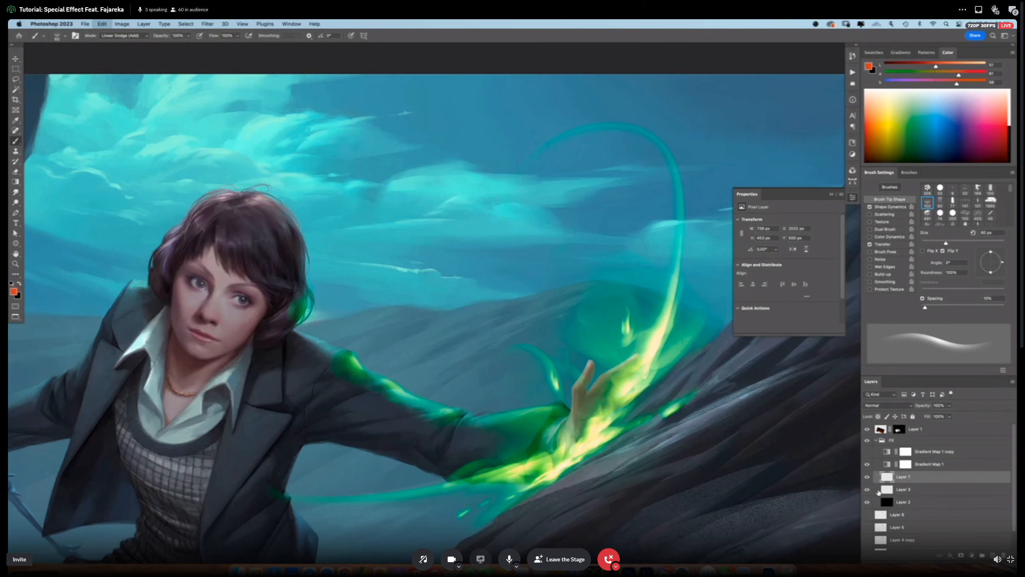
{"action": "left_click", "coordinate": [868, 479], "text": "alt"}
{"action": "left_click", "coordinate": [867, 479], "text": "alt"}
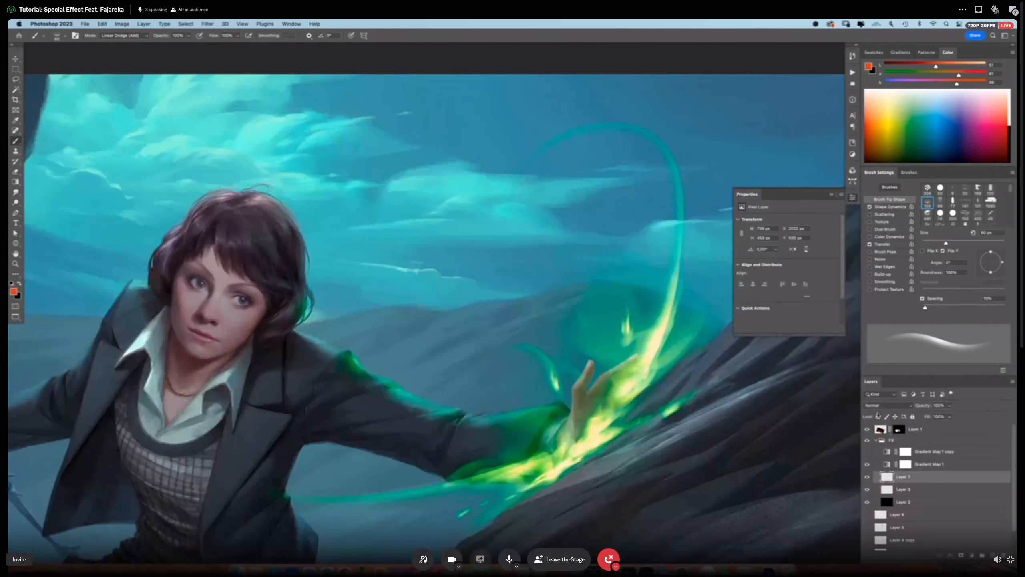
Reset the colours with white in the foreground, lock Layer 7's transparent pixels and fill its strokes with white.
{"action": "key", "text": "d"}
{"action": "key", "text": "x"}
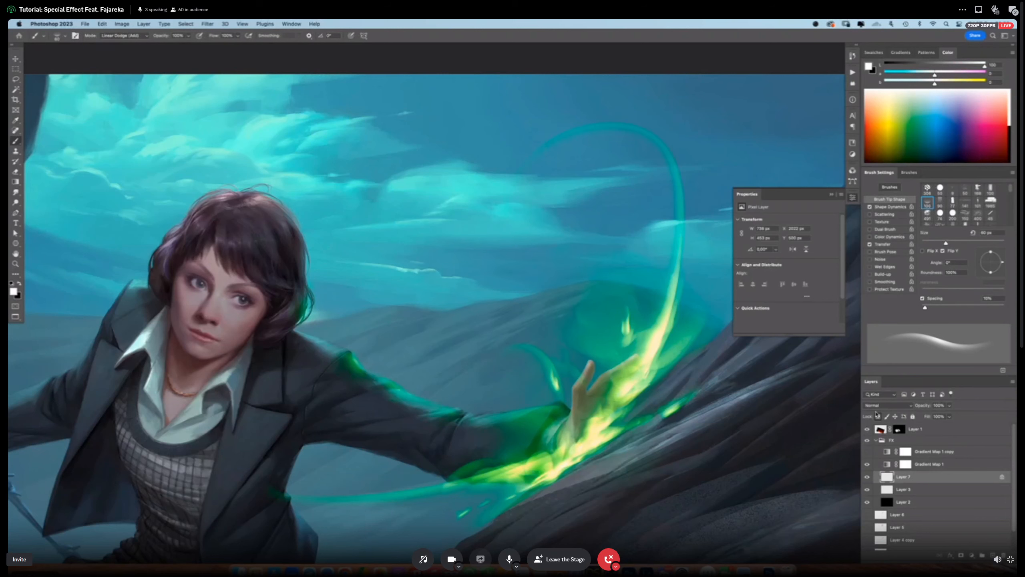
{"action": "key", "text": "alt+BackSpace"}
Darken Layer 7's rim light with a Hue/Saturation adjustment at Lightness -64.
{"action": "key", "text": "super+u"}
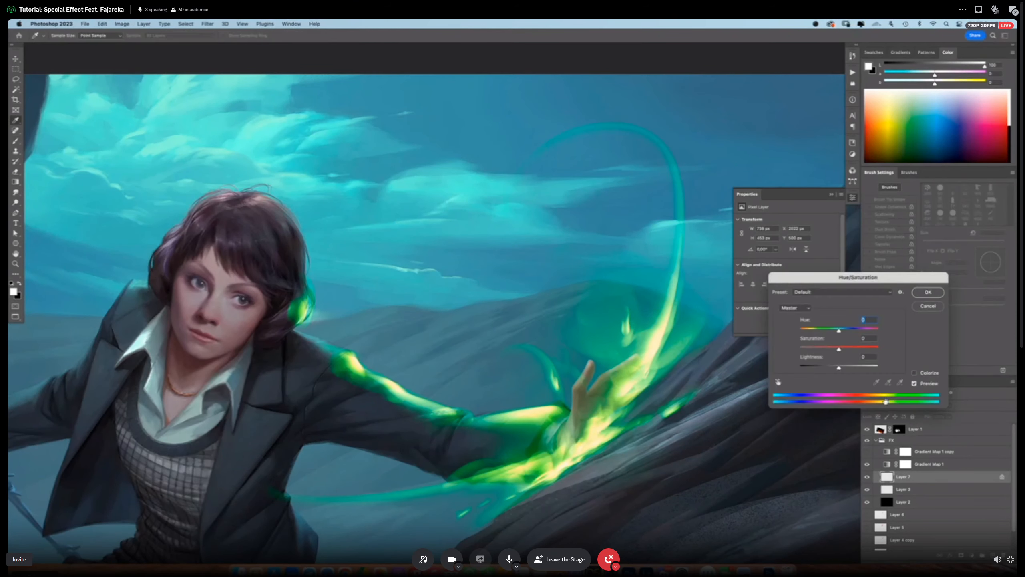
{"action": "left_click_drag", "start_coordinate": [838, 367], "coordinate": [815, 370]}
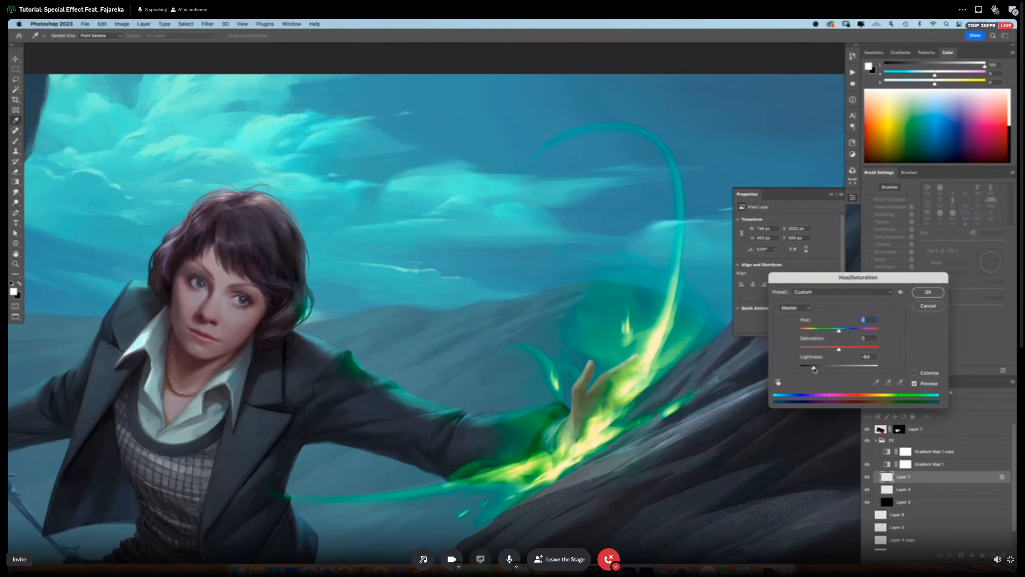
{"action": "left_click", "coordinate": [921, 307]}
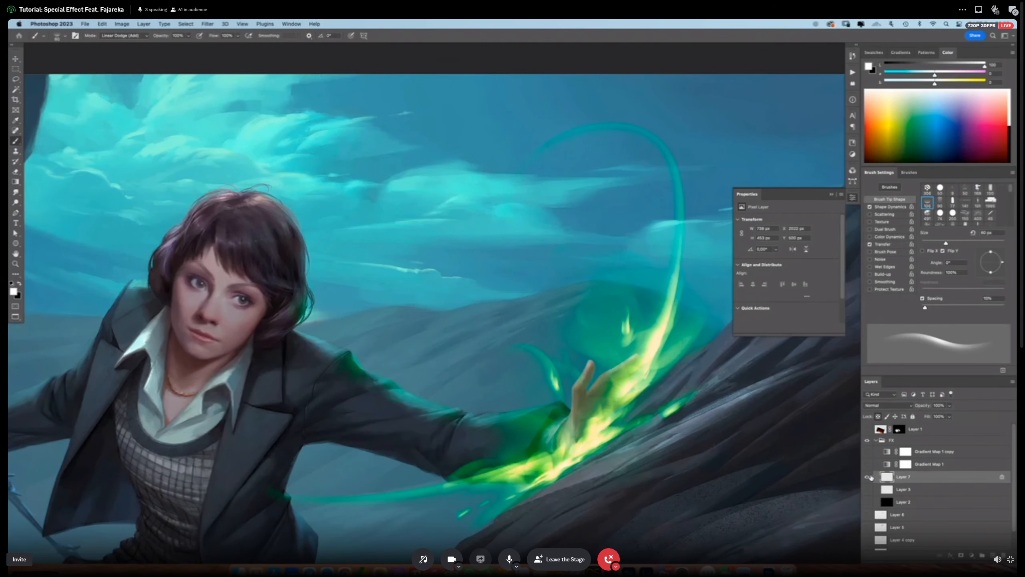
Isolate Layer 7 to view its strokes alone, restore the other layers, and open Gradient Map 1's gradient for inspection.
{"action": "left_click", "coordinate": [867, 477], "text": "alt"}
{"action": "left_click", "coordinate": [868, 476], "text": "alt"}
{"action": "left_click", "coordinate": [887, 466]}
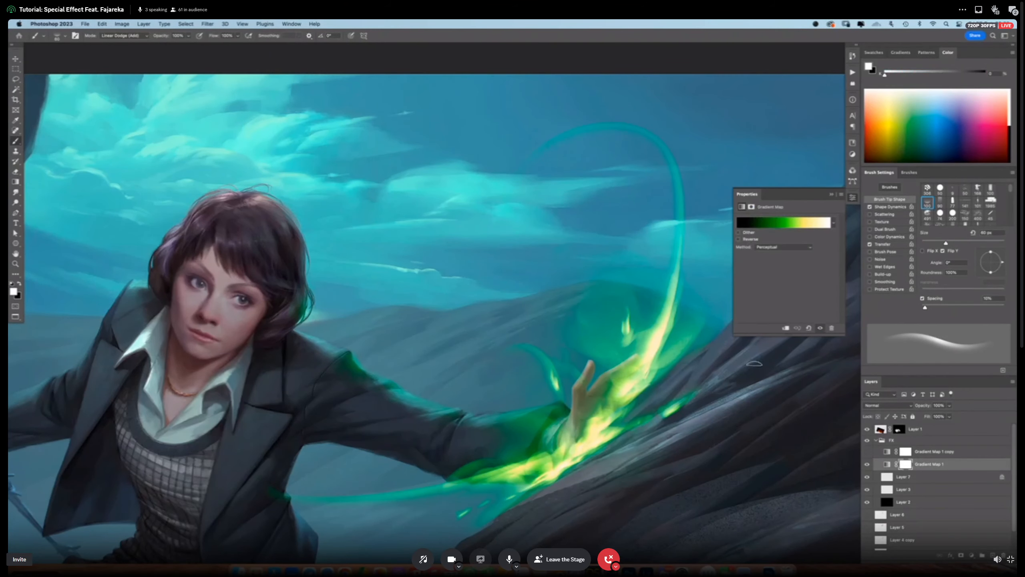
{"action": "left_click", "coordinate": [786, 223]}
{"action": "left_click", "coordinate": [1014, 12]}
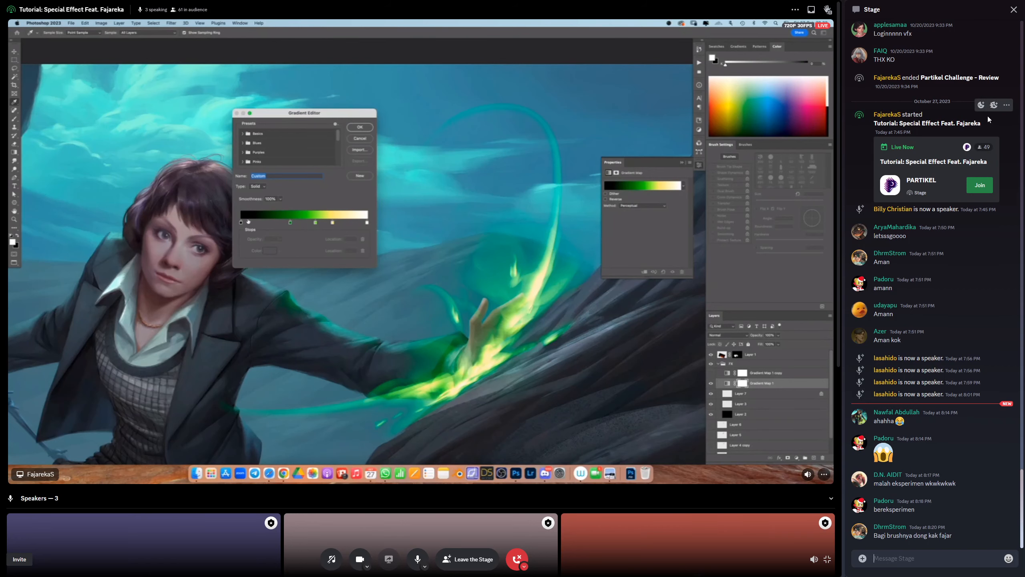
{"action": "scroll", "coordinate": [677, 333], "scroll_direction": "down", "scroll_amount": 7}
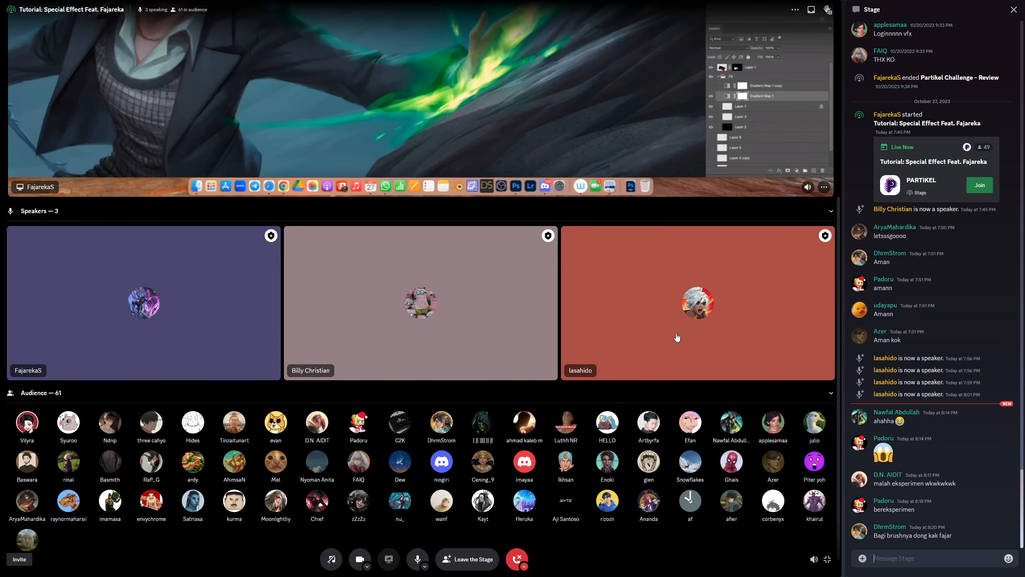
{"action": "scroll", "coordinate": [678, 337], "scroll_direction": "up", "scroll_amount": 7}
{"action": "left_click", "coordinate": [1015, 9]}
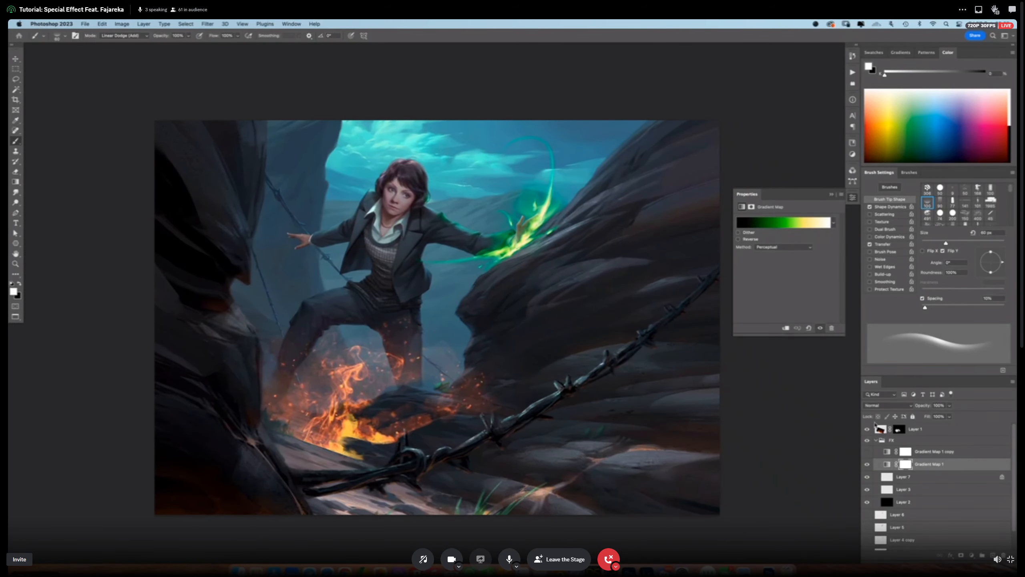
Collapse the FX group and toggle its visibility to compare the painting with and without the magic effect.
{"action": "left_click", "coordinate": [875, 440]}
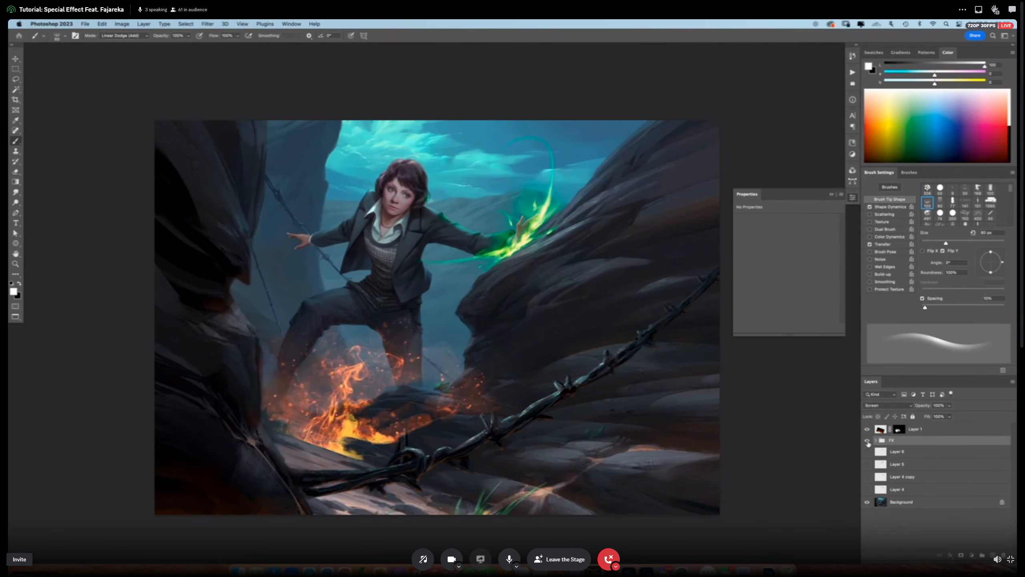
{"action": "left_click", "coordinate": [866, 440]}
{"action": "left_click", "coordinate": [867, 441]}
{"action": "scroll", "coordinate": [537, 404], "scroll_direction": "up", "scroll_amount": 5}
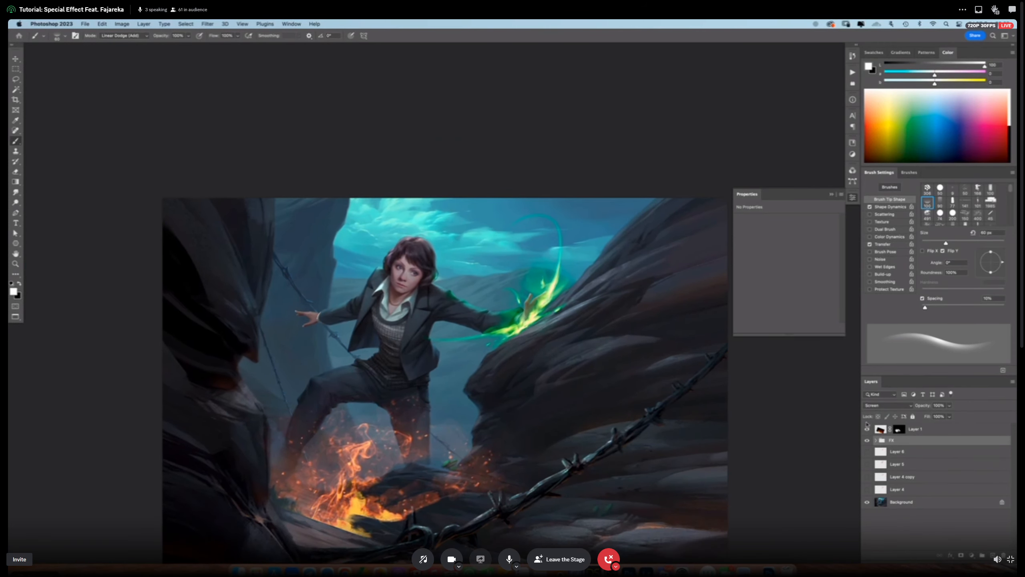
Expand the FX group and create a new layer directly above Layer 7.
{"action": "left_click", "coordinate": [875, 440]}
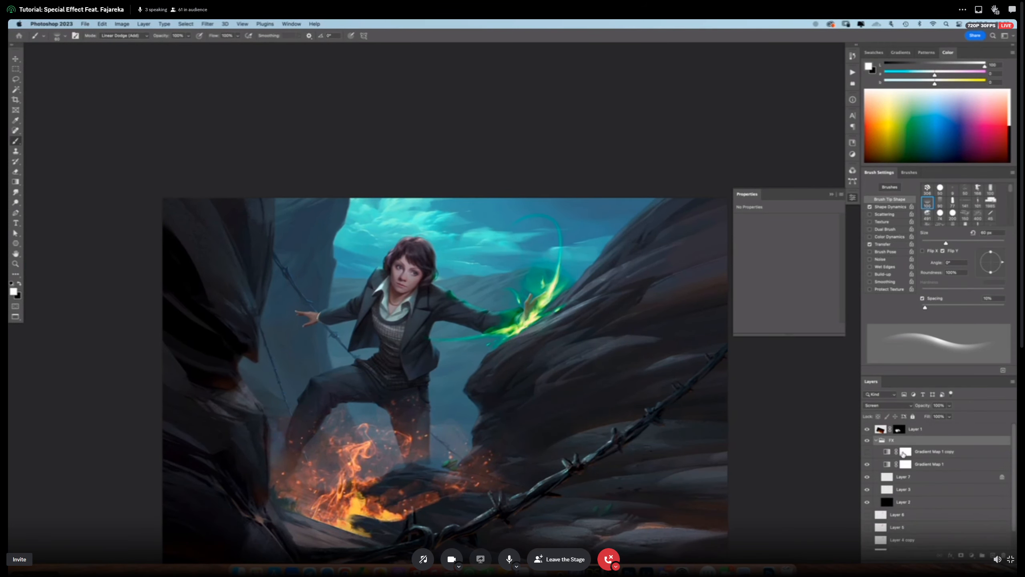
{"action": "left_click", "coordinate": [932, 464]}
{"action": "left_click", "coordinate": [922, 478]}
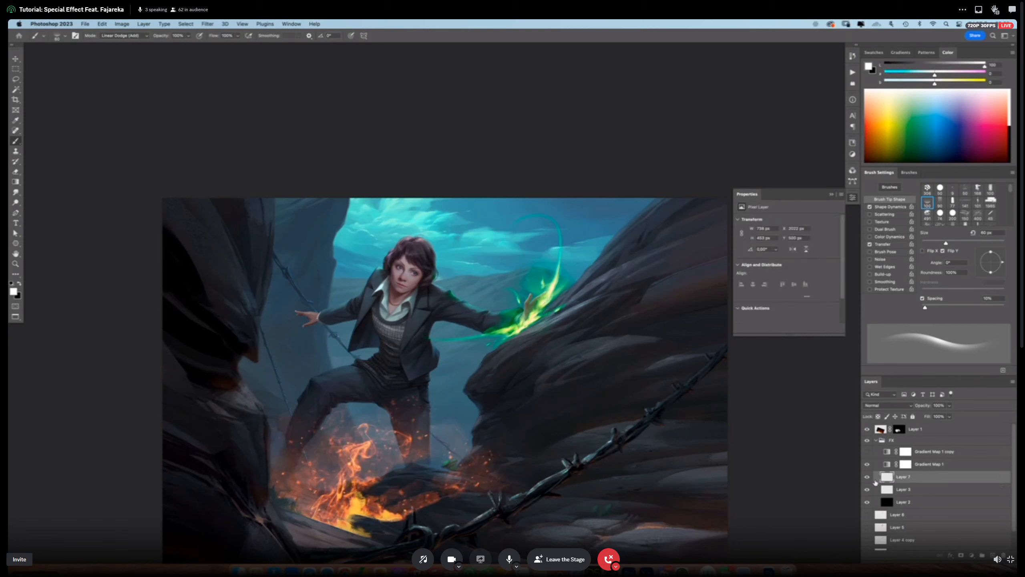
{"action": "left_click", "coordinate": [992, 555]}
Pick the 45 px angled textured brush preset.
{"action": "left_click_drag", "start_coordinate": [477, 315], "coordinate": [523, 316]}
{"action": "right_click", "coordinate": [524, 211]}
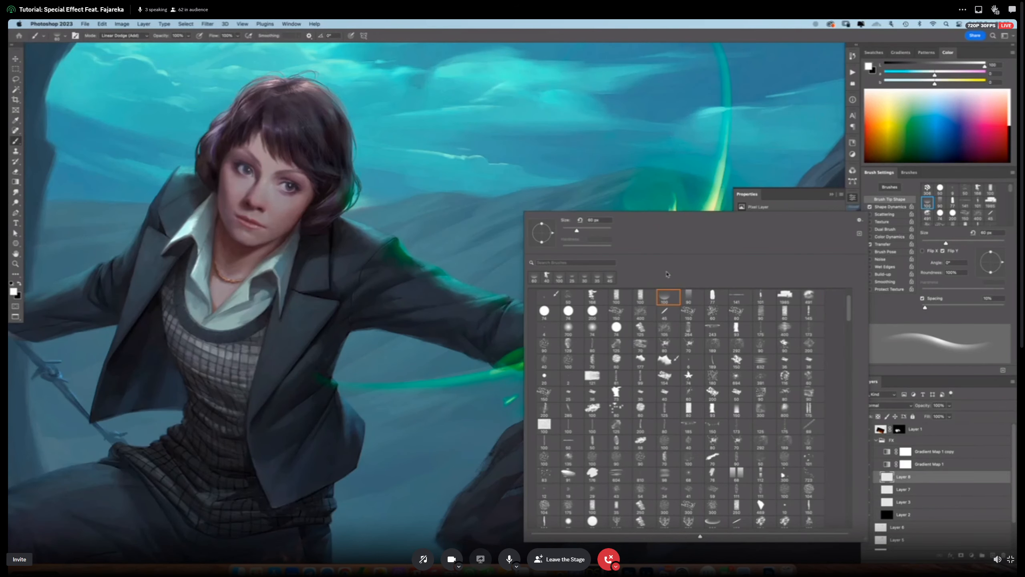
{"action": "double_click", "coordinate": [666, 317]}
{"action": "left_click_drag", "start_coordinate": [476, 218], "coordinate": [430, 218]}
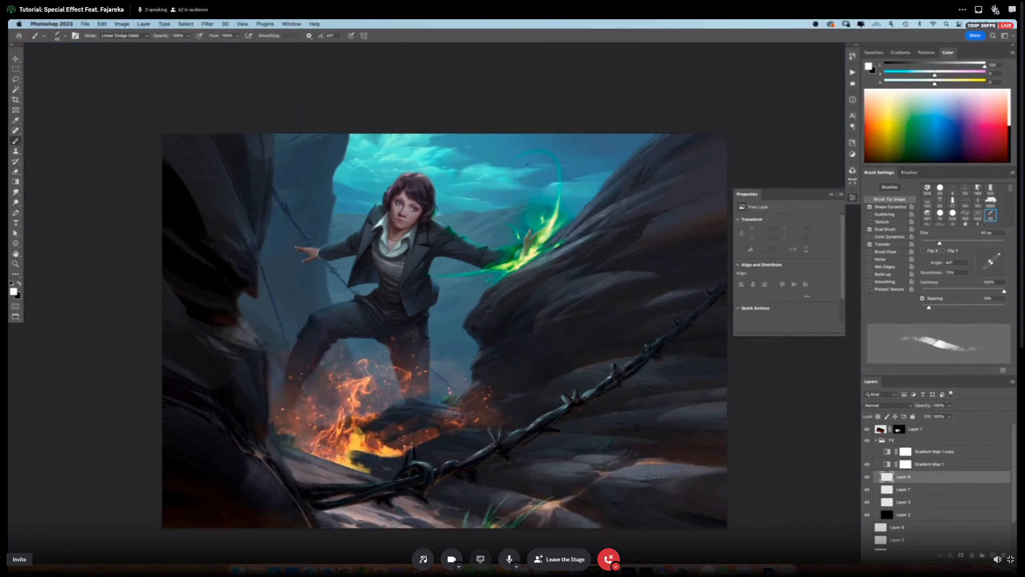
Close the Properties panel and choose the bare tree-branch brush preset.
{"action": "left_click", "coordinate": [853, 197]}
{"action": "left_click", "coordinate": [853, 197]}
{"action": "left_click", "coordinate": [853, 198]}
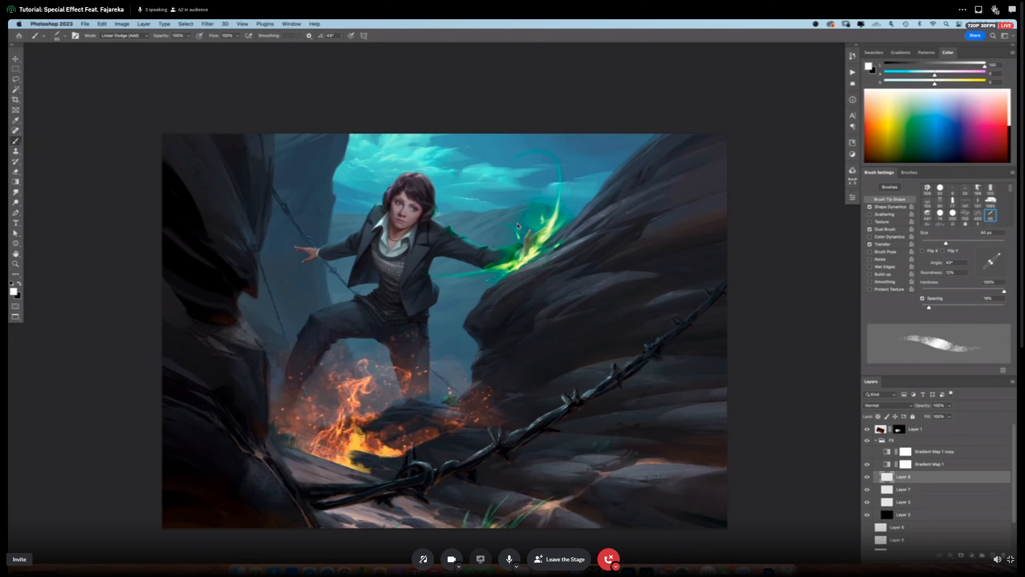
{"action": "right_click", "coordinate": [518, 227]}
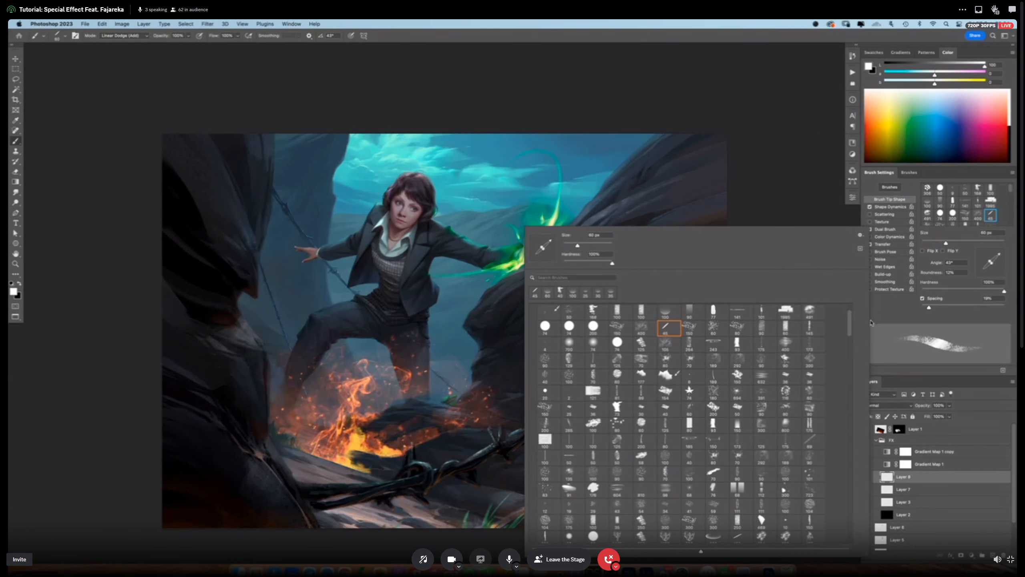
{"action": "scroll", "coordinate": [850, 347], "scroll_direction": "down", "scroll_amount": 10}
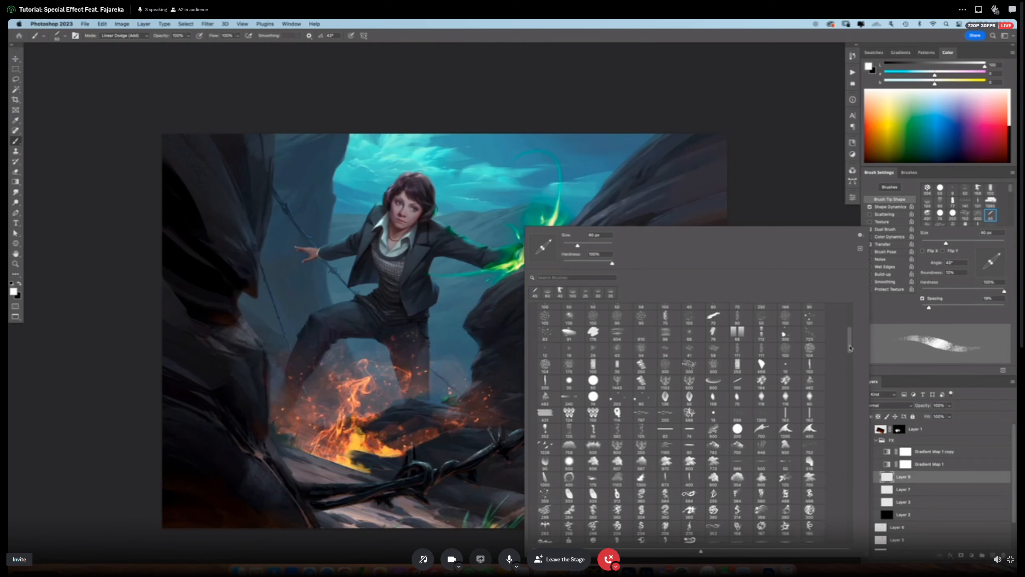
{"action": "mouse_move", "coordinate": [850, 345]}
{"action": "left_mouse_down"}
{"action": "mouse_move", "coordinate": [855, 367]}
{"action": "mouse_move", "coordinate": [855, 334]}
{"action": "left_mouse_up"}
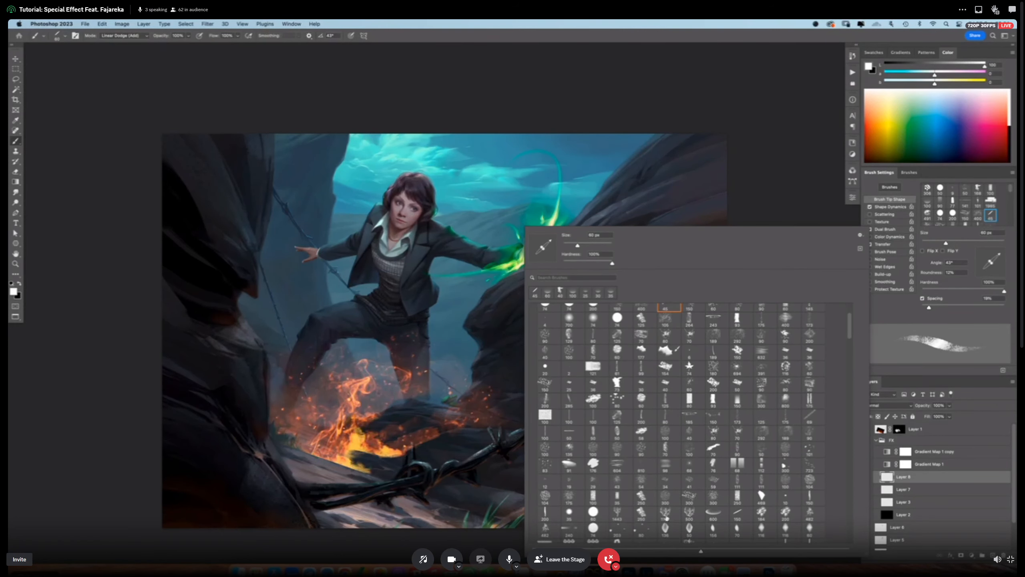
{"action": "key", "text": "Return"}
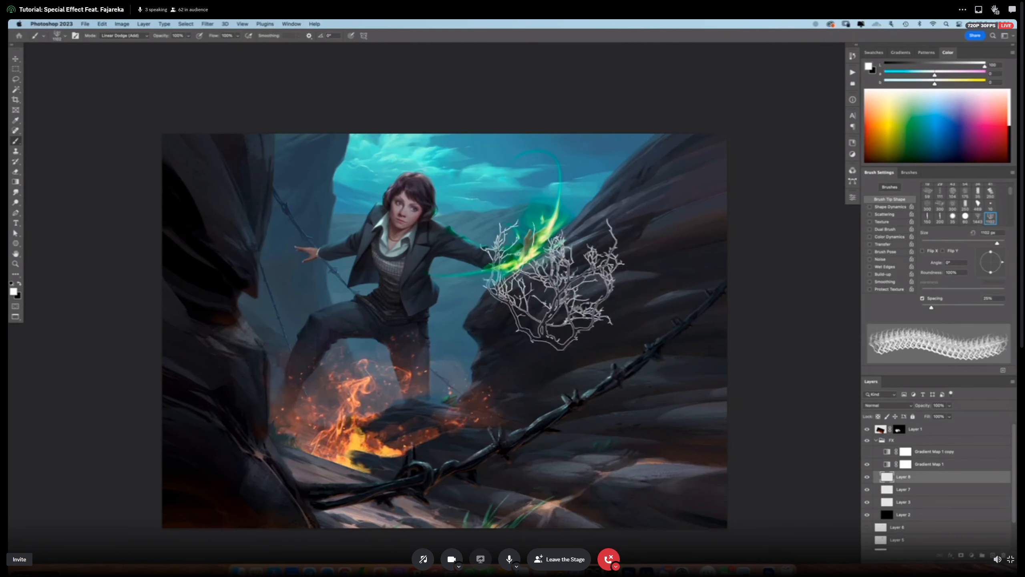
Enlarge the branch brush to about 2900 px and stamp one white tree across the foreground, undoing the first, lower stamp.
{"action": "key", "text": "bracketright"}
{"action": "key", "text": "bracketright"}
{"action": "key", "text": "bracketright"}
{"action": "key", "text": "bracketright"}
{"action": "key", "text": "bracketright"}
{"action": "key", "text": "bracketright"}
{"action": "key", "text": "bracketright"}
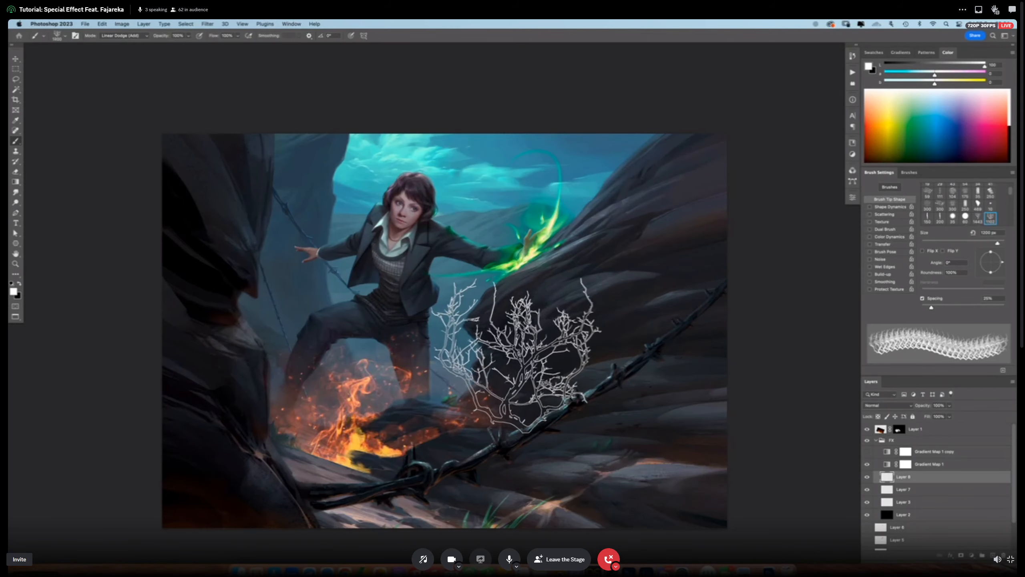
{"action": "key", "text": "bracketright"}
{"action": "key", "text": "bracketright"}
{"action": "key", "text": "bracketright"}
{"action": "key", "text": "bracketright"}
{"action": "key", "text": "bracketright"}
{"action": "key", "text": "bracketright"}
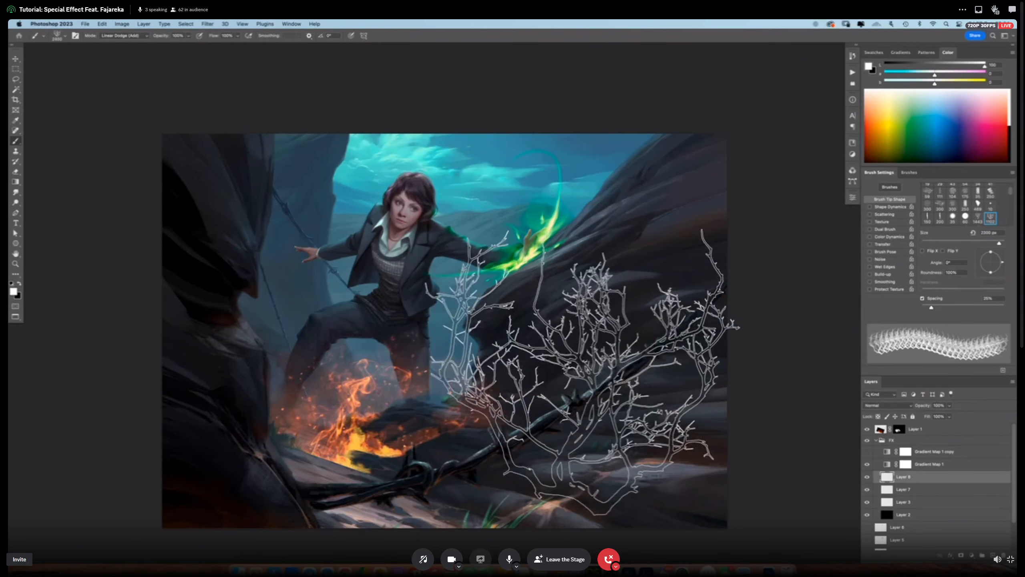
{"action": "key", "text": "bracketright"}
{"action": "key", "text": "bracketright"}
{"action": "key", "text": "bracketright"}
{"action": "key", "text": "bracketright"}
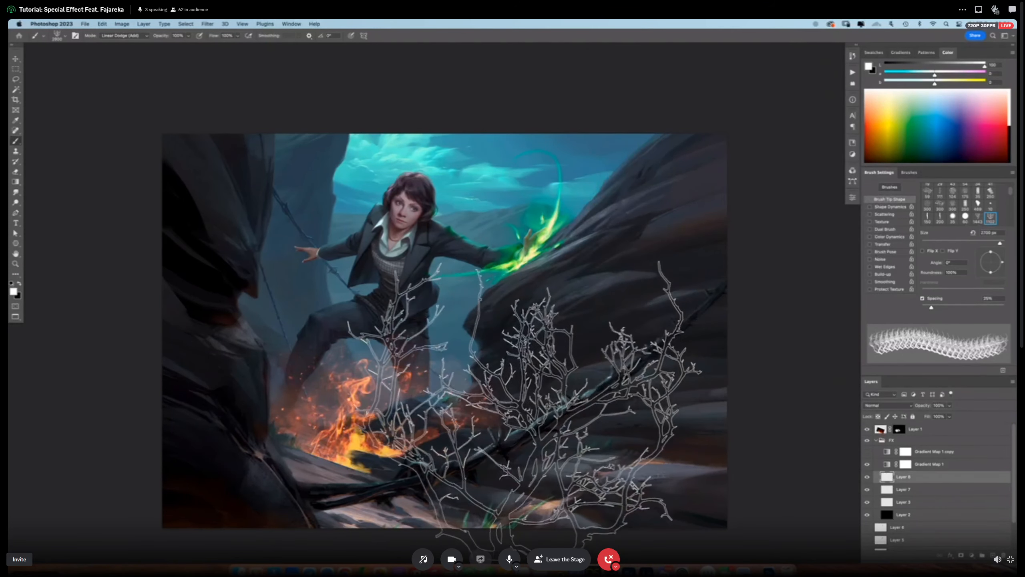
{"action": "left_click", "coordinate": [528, 409]}
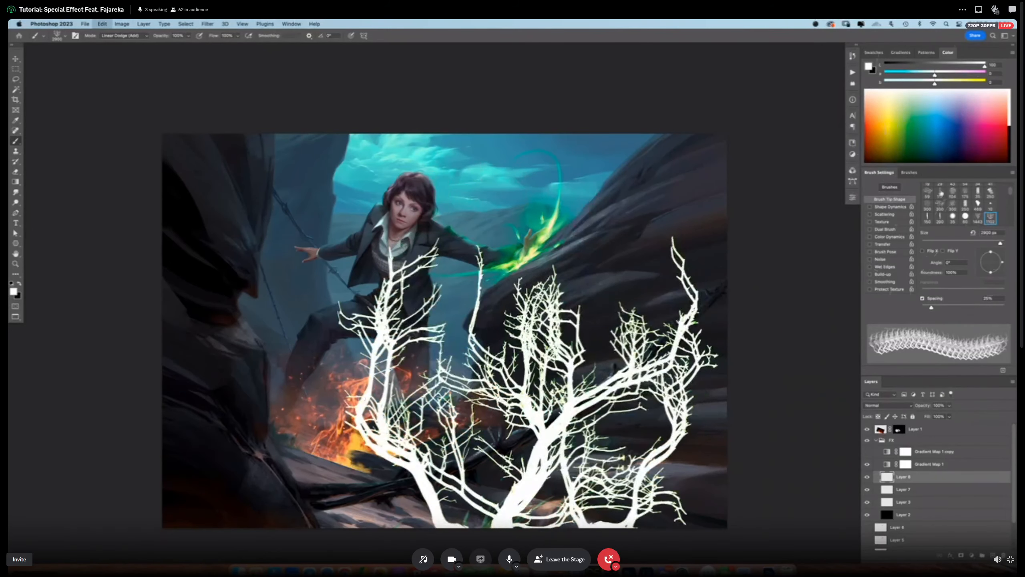
{"action": "key", "text": "super+z"}
{"action": "left_click", "coordinate": [519, 353]}
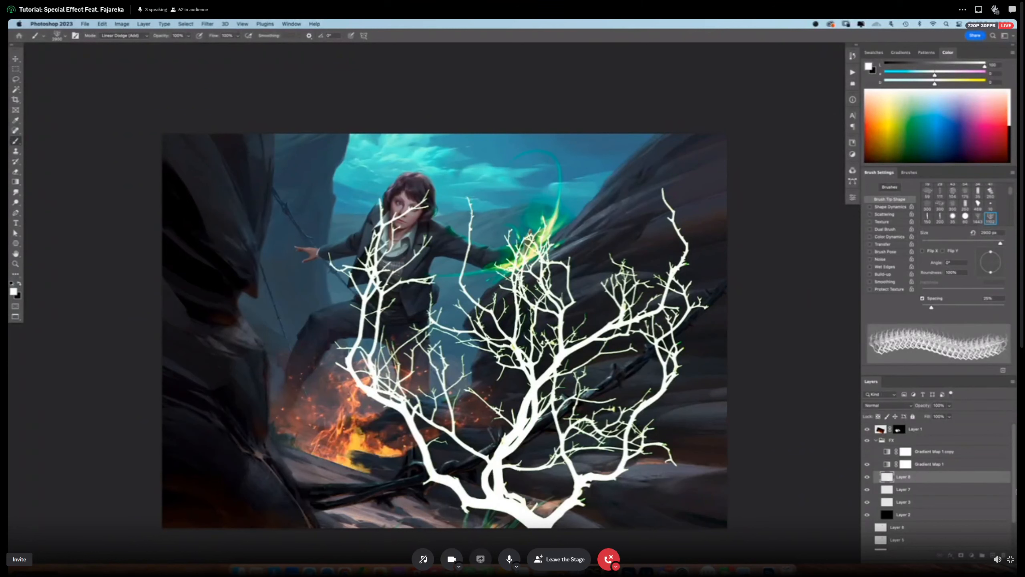
Add an Outer Glow in neutral grey to the branch layer and raise the glow's opacity.
{"action": "double_click", "coordinate": [971, 480]}
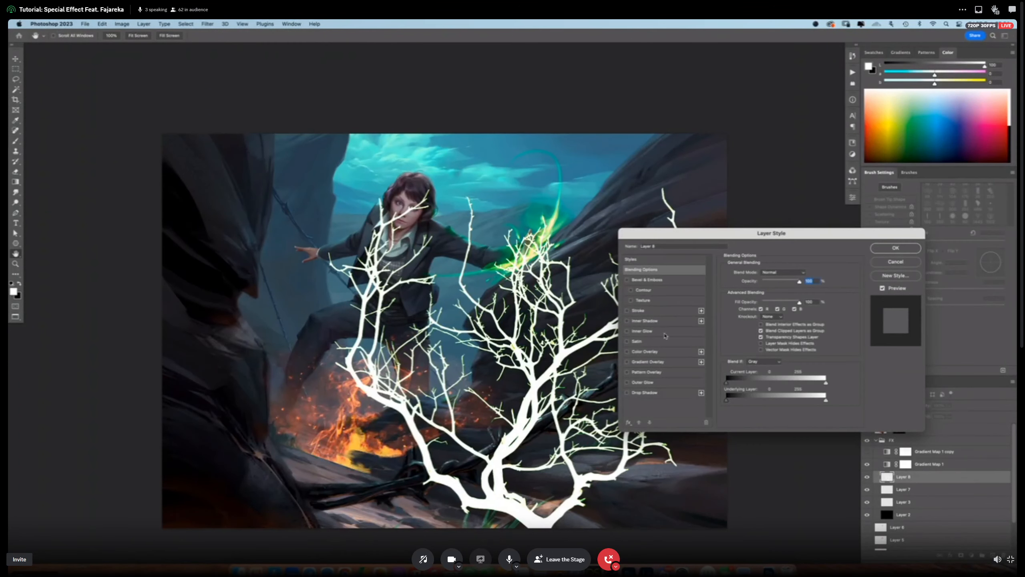
{"action": "left_click", "coordinate": [657, 382]}
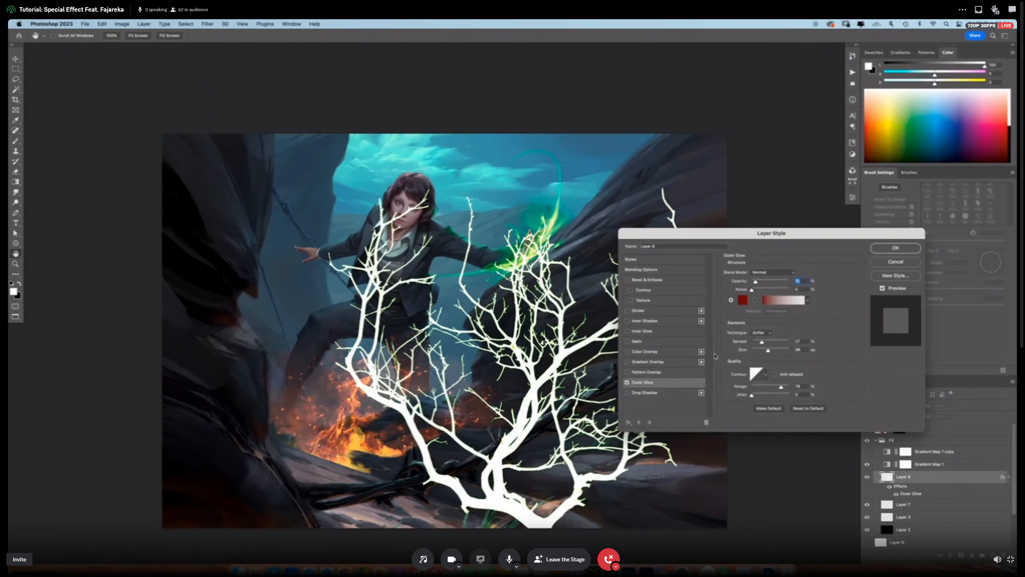
{"action": "left_click", "coordinate": [742, 301]}
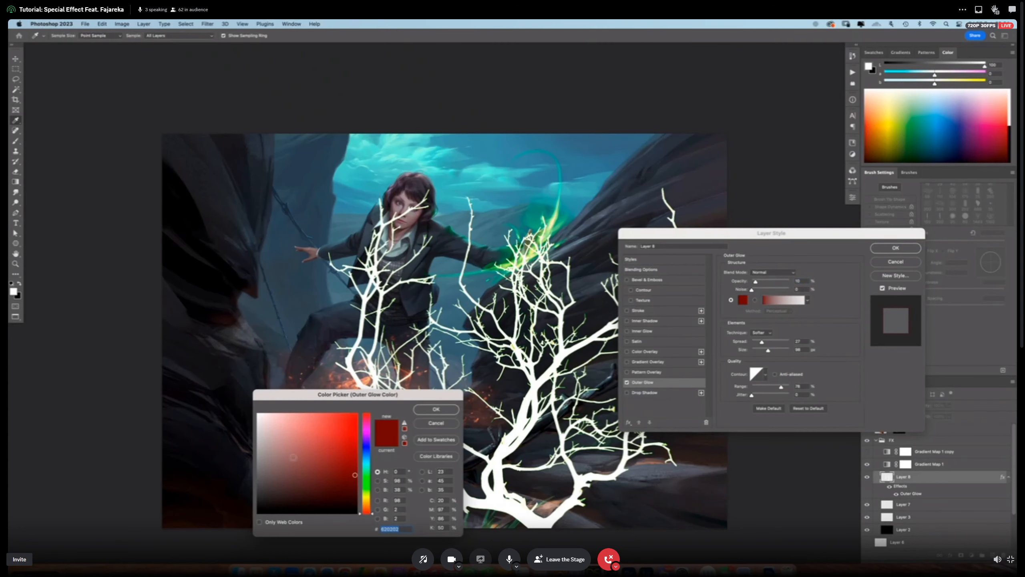
{"action": "left_click_drag", "start_coordinate": [293, 456], "coordinate": [246, 458]}
{"action": "left_click", "coordinate": [436, 409]}
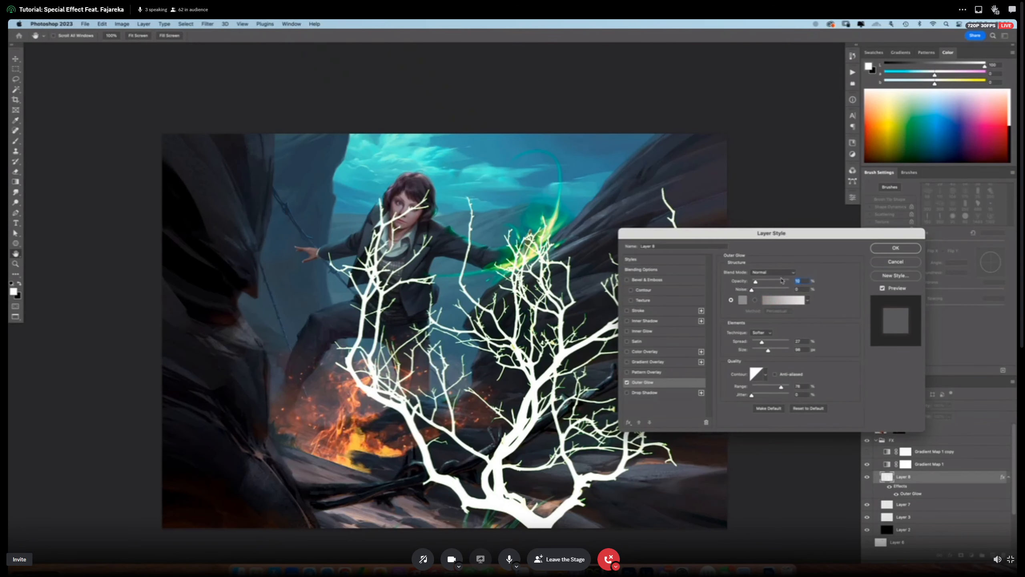
{"action": "left_click_drag", "start_coordinate": [757, 284], "coordinate": [770, 283]}
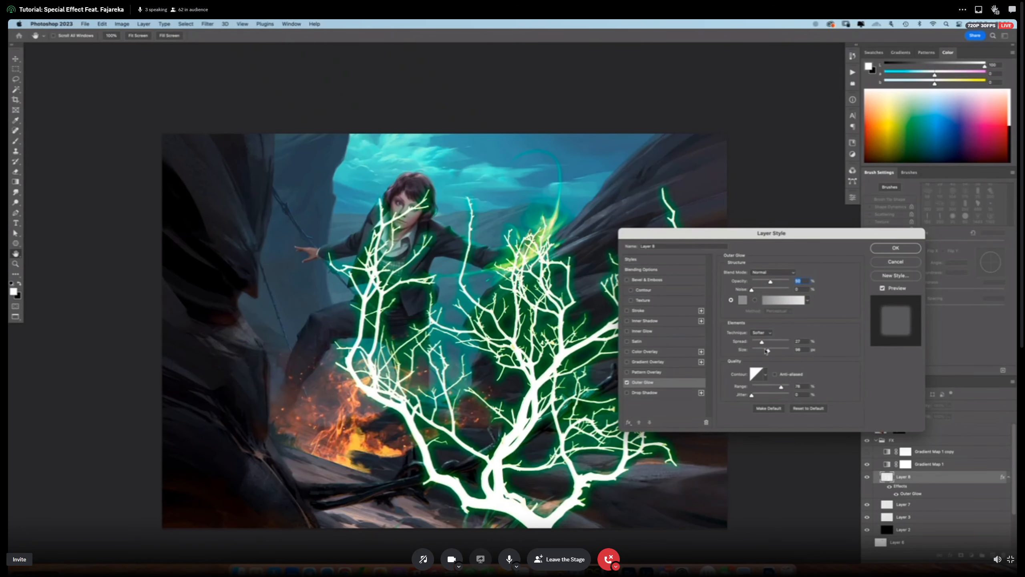
{"action": "left_click", "coordinate": [882, 247]}
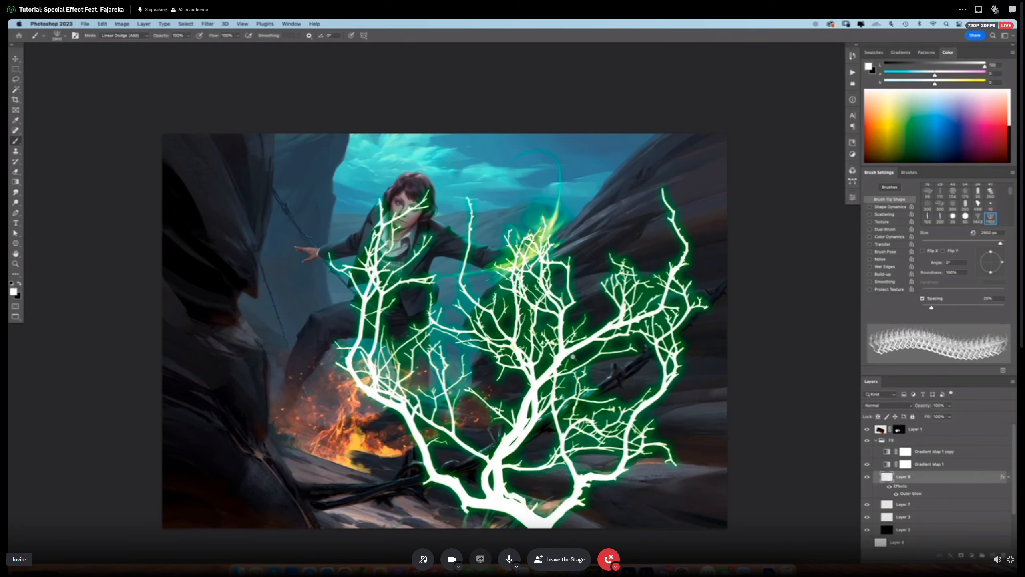
Rotate the glowing branch layer about 173° so its branches hang down from the upper edge over the character.
{"action": "scroll", "coordinate": [579, 357], "scroll_direction": "down", "scroll_amount": 5}
{"action": "key", "text": "super+t"}
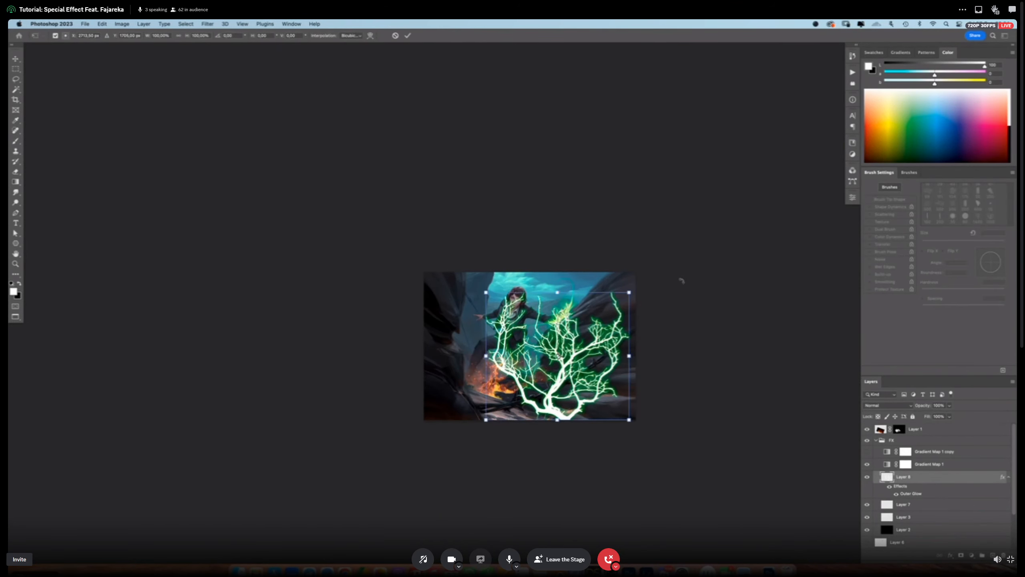
{"action": "left_click_drag", "start_coordinate": [682, 280], "coordinate": [470, 433]}
{"action": "left_click_drag", "start_coordinate": [546, 374], "coordinate": [506, 311]}
{"action": "left_click_drag", "start_coordinate": [594, 311], "coordinate": [587, 327]}
{"action": "mouse_move", "coordinate": [530, 311]}
{"action": "left_mouse_down"}
{"action": "mouse_move", "coordinate": [547, 302]}
{"action": "mouse_move", "coordinate": [547, 324]}
{"action": "left_mouse_up"}
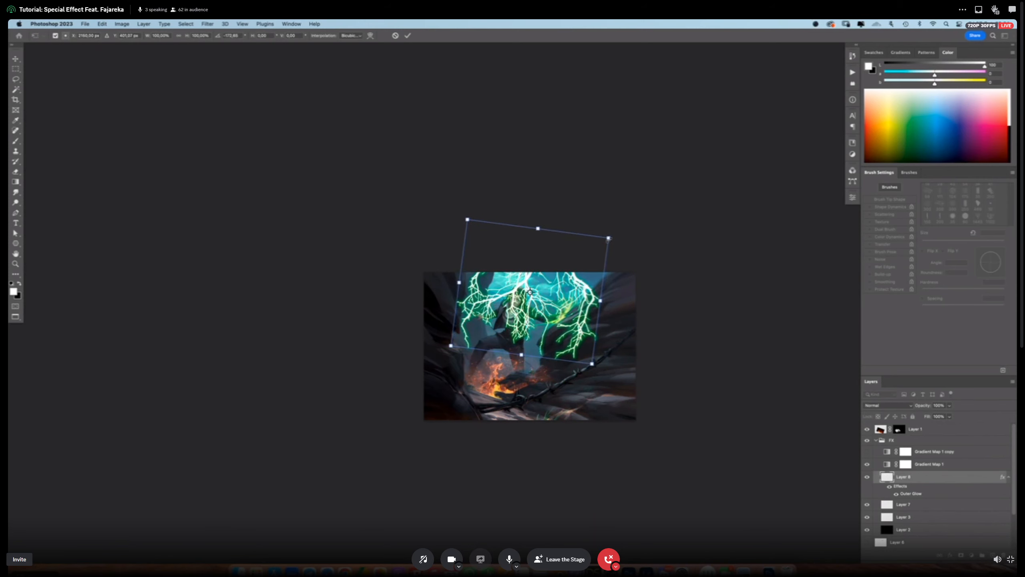
{"action": "key", "text": "Return"}
{"action": "key", "text": "b"}
{"action": "scroll", "coordinate": [536, 309], "scroll_direction": "up", "scroll_amount": 2}
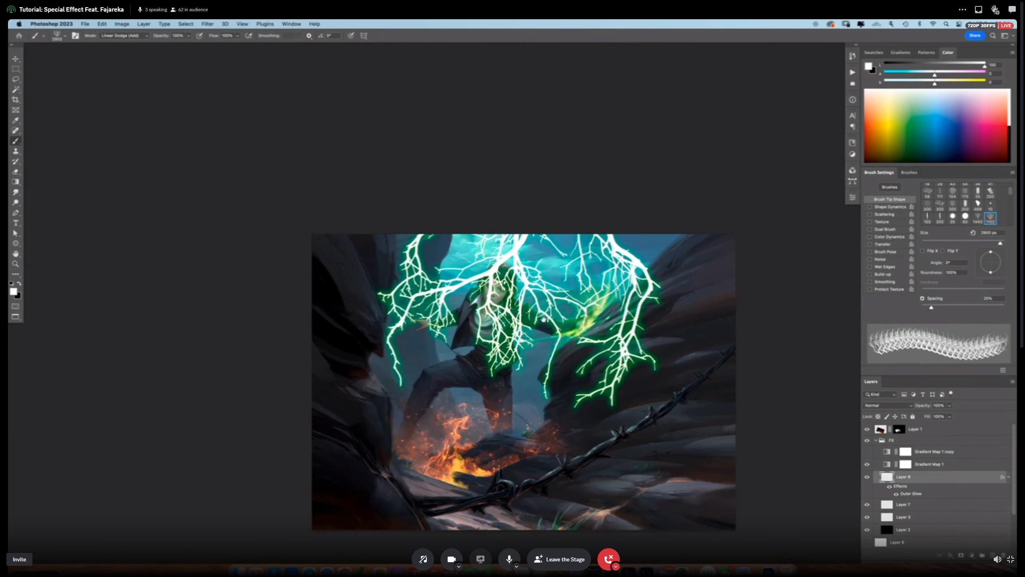
{"action": "key", "text": "a"}
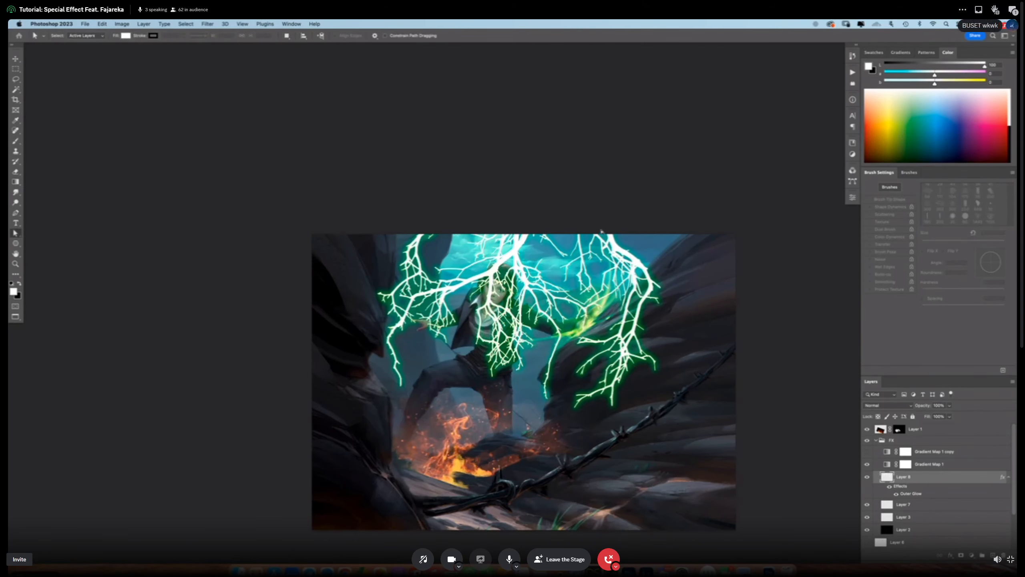
{"action": "key", "text": "ctrl+l"}
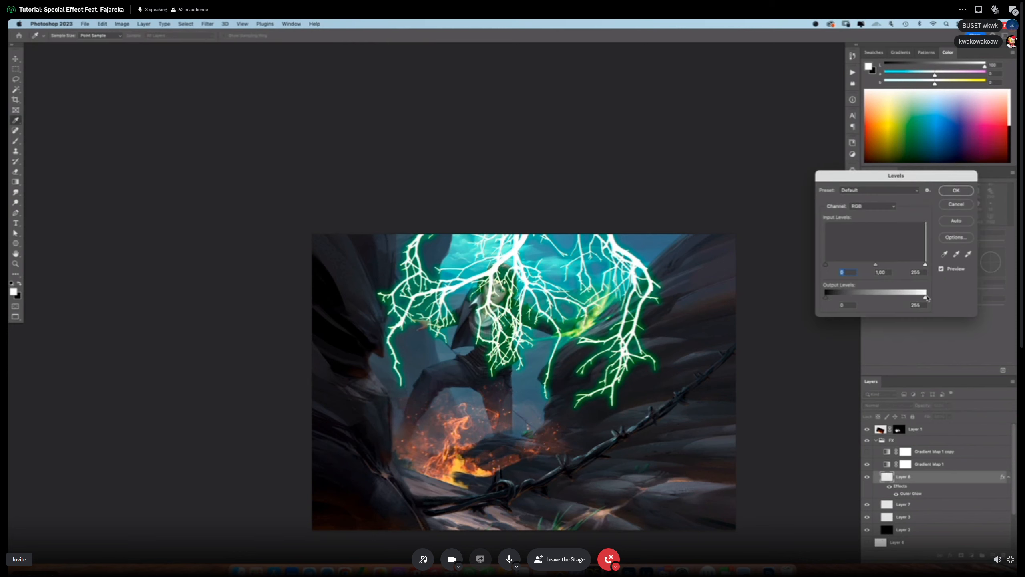
{"action": "left_click", "coordinate": [956, 204]}
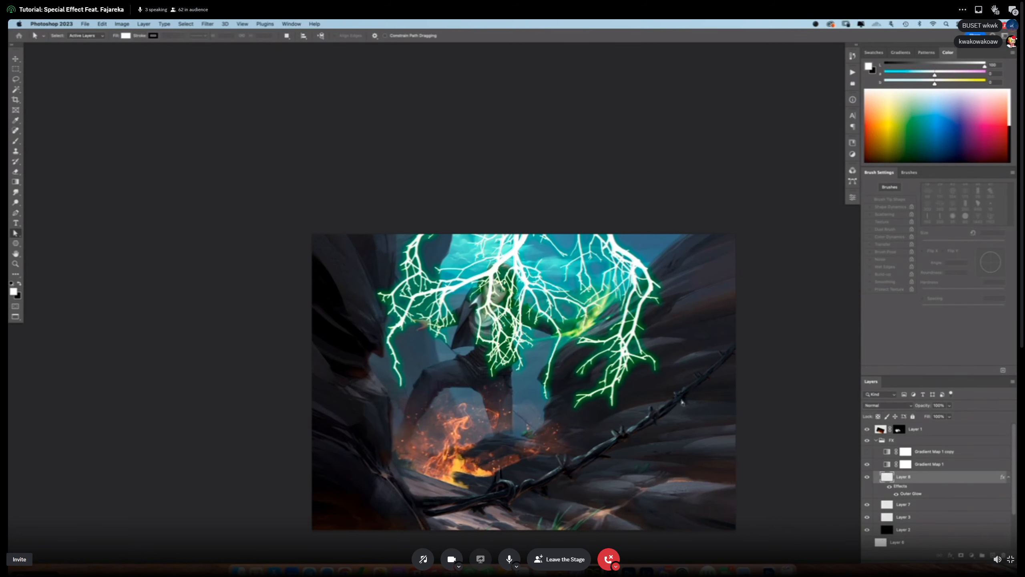
Set the Eraser to the soft 700 px brush and lock the branch layer's transparent pixels.
{"action": "key", "text": "e"}
{"action": "right_click", "coordinate": [681, 402]}
{"action": "double_click", "coordinate": [634, 347]}
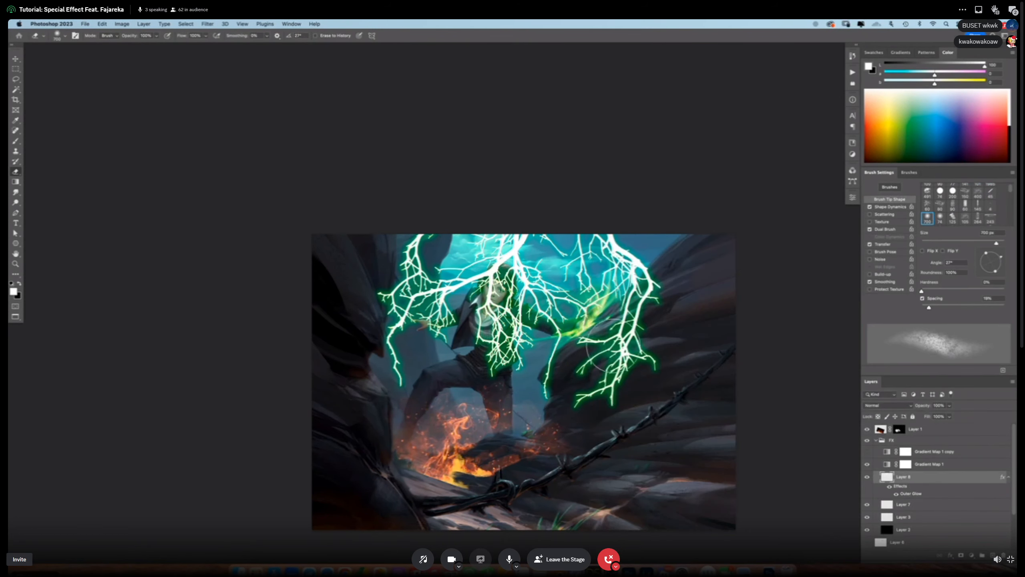
{"action": "left_click", "coordinate": [878, 417]}
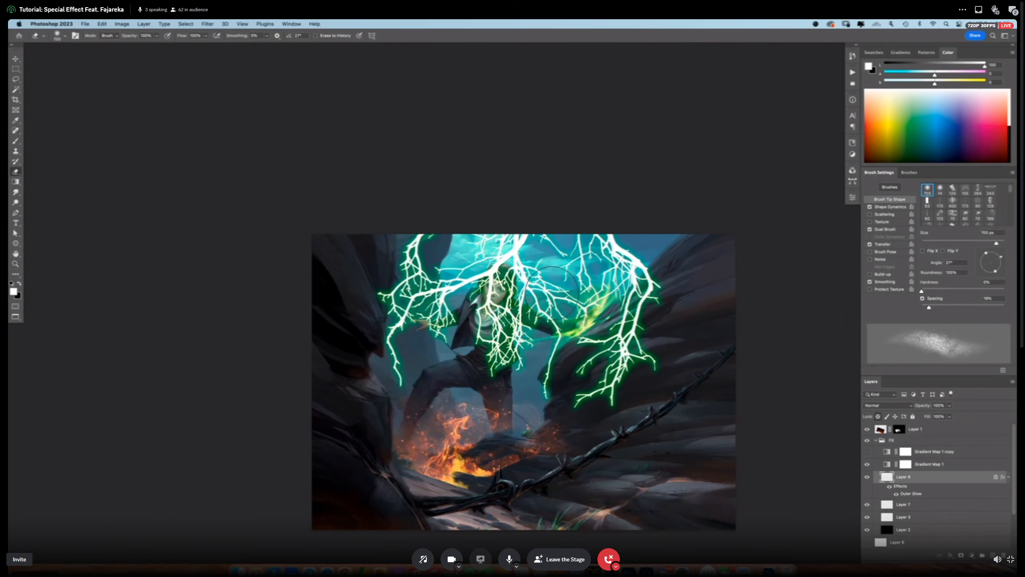
Enlarge the soft eraser brush beyond 1600 px and swap the foreground and background colors.
{"action": "right_click", "coordinate": [676, 357]}
{"action": "double_click", "coordinate": [589, 360]}
{"action": "key", "text": "]"}
{"action": "key", "text": "]"}
{"action": "key", "text": "]"}
{"action": "key", "text": "]"}
{"action": "key", "text": "]"}
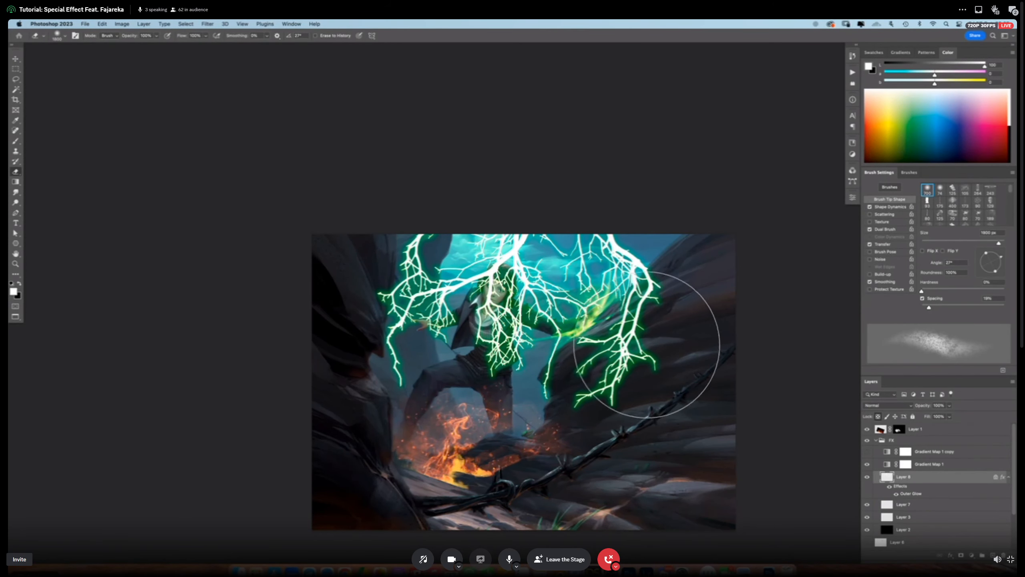
{"action": "key", "text": "x"}
{"action": "key", "text": "]"}
{"action": "key", "text": "]"}
{"action": "key", "text": "]"}
{"action": "key", "text": "]"}
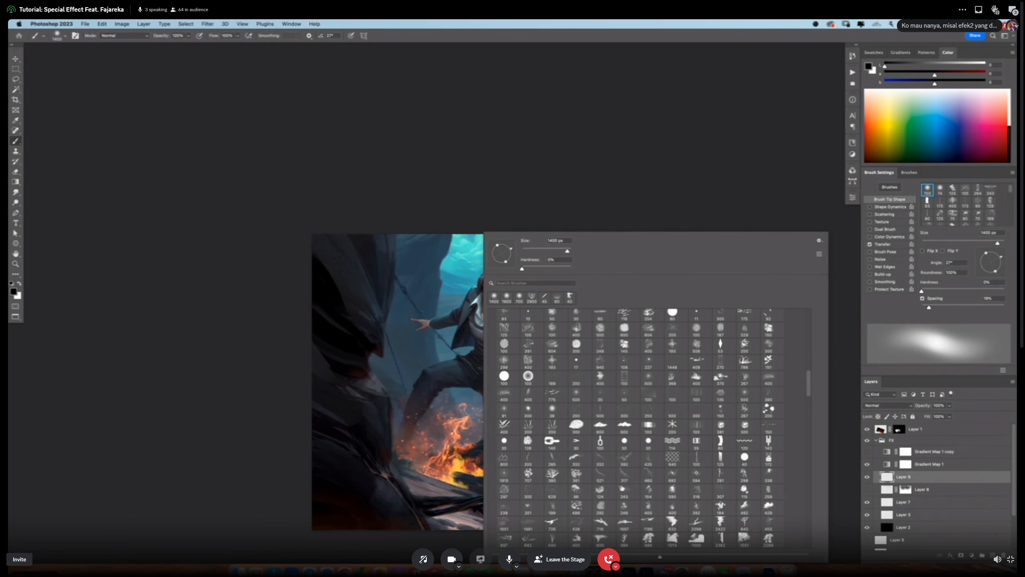
Show the Discord Stage chat to read the messages and hide it again.
{"action": "left_click", "coordinate": [1013, 14]}
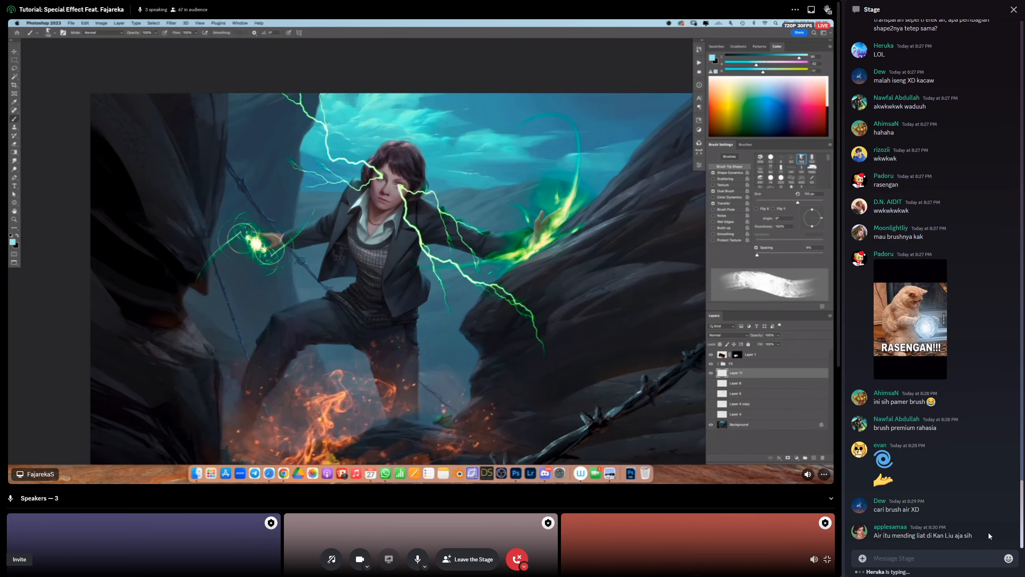
{"action": "left_click", "coordinate": [1013, 8]}
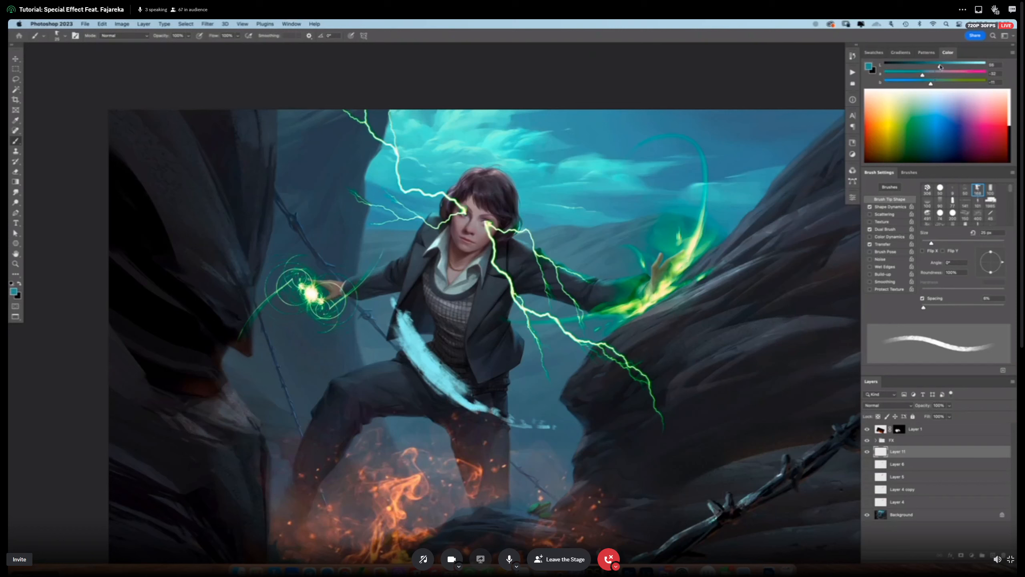
Paint a darker teal stroke inside the light cyan water streak and reduce the brush to below 15 px.
{"action": "key", "text": "]"}
{"action": "key", "text": "]"}
{"action": "key", "text": "]"}
{"action": "left_click_drag", "start_coordinate": [443, 384], "coordinate": [456, 393]}
{"action": "key", "text": "["}
{"action": "key", "text": "["}
{"action": "key", "text": "["}
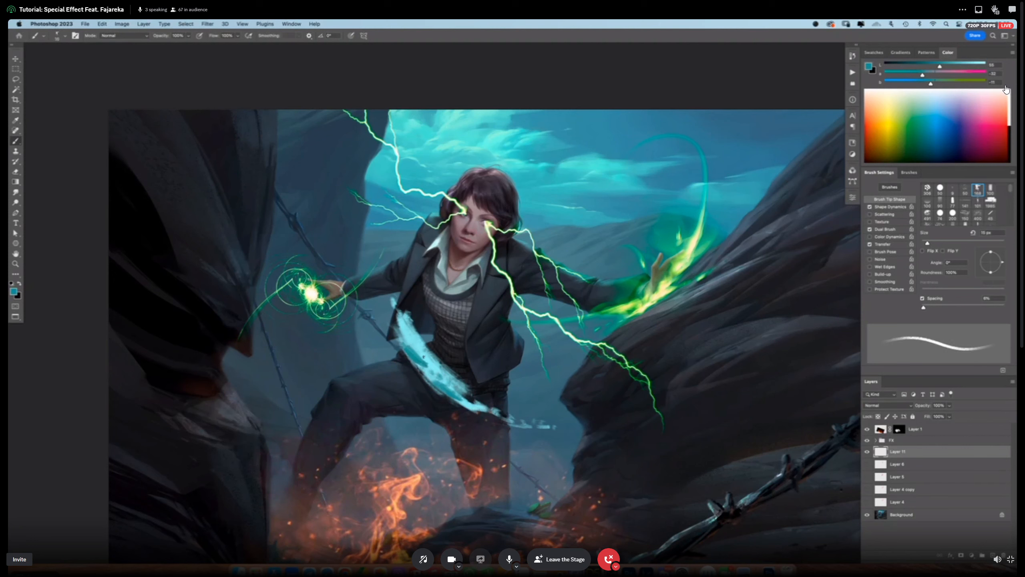
{"action": "key", "text": "["}
Mute the microphone, look through the Stage chat messages and hide the chat.
{"action": "left_click", "coordinate": [510, 560]}
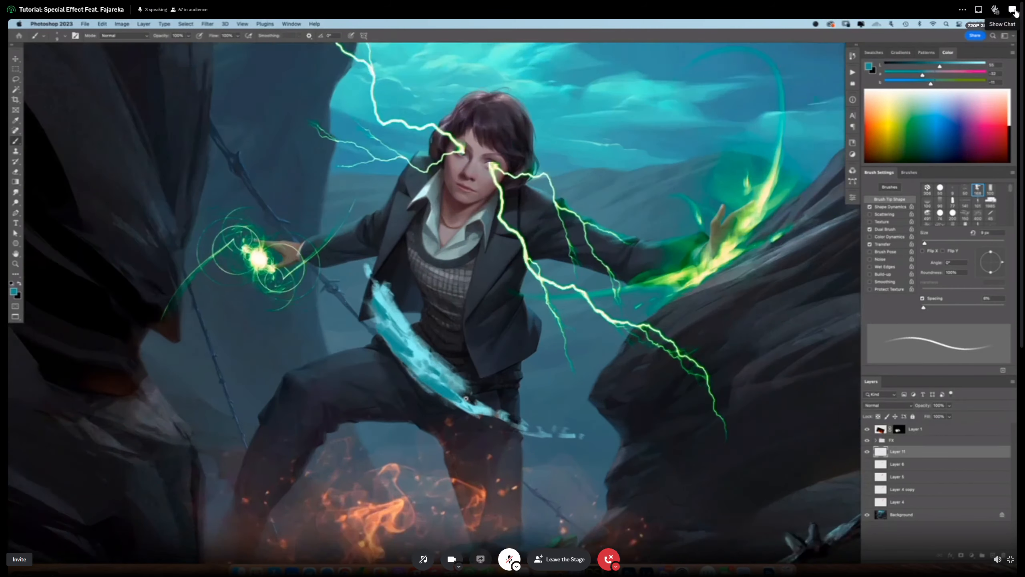
{"action": "left_click", "coordinate": [1013, 10]}
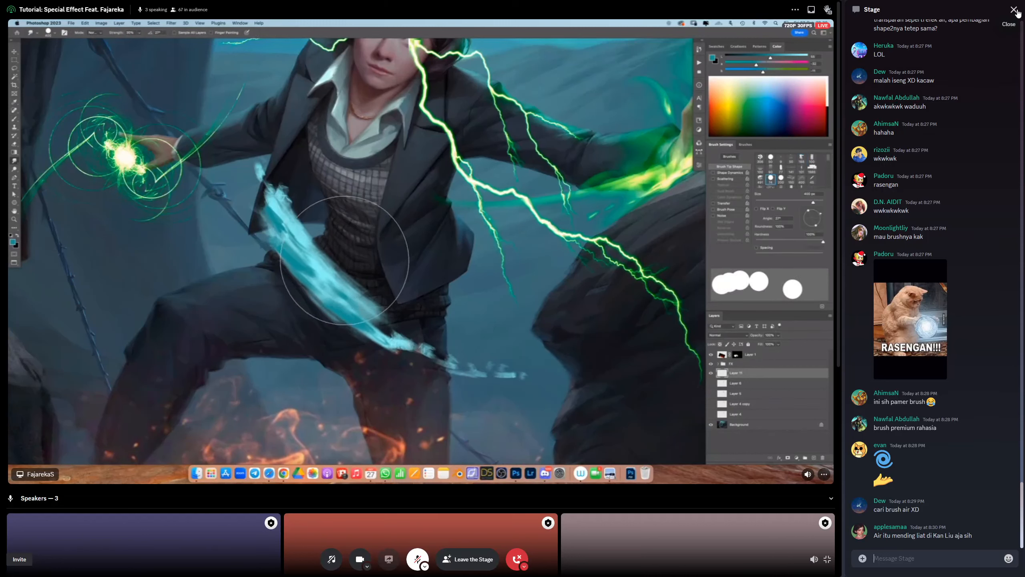
{"action": "mouse_move", "coordinate": [888, 113]}
{"action": "left_mouse_down"}
{"action": "mouse_move", "coordinate": [890, 105]}
{"action": "mouse_move", "coordinate": [968, 134]}
{"action": "left_mouse_up"}
{"action": "left_click", "coordinate": [988, 213]}
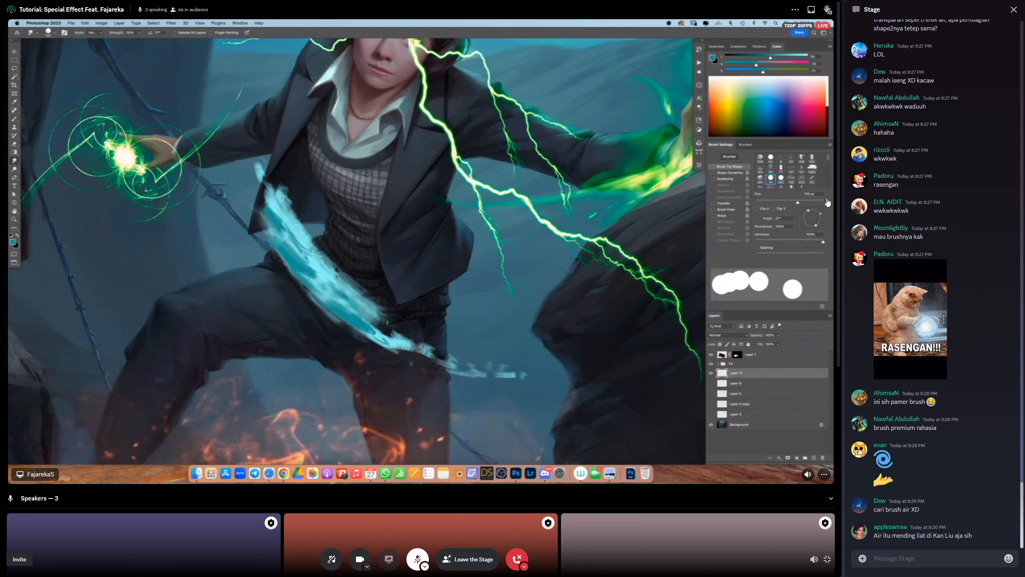
{"action": "left_click_drag", "start_coordinate": [887, 202], "coordinate": [1021, 9]}
{"action": "left_click", "coordinate": [986, 207]}
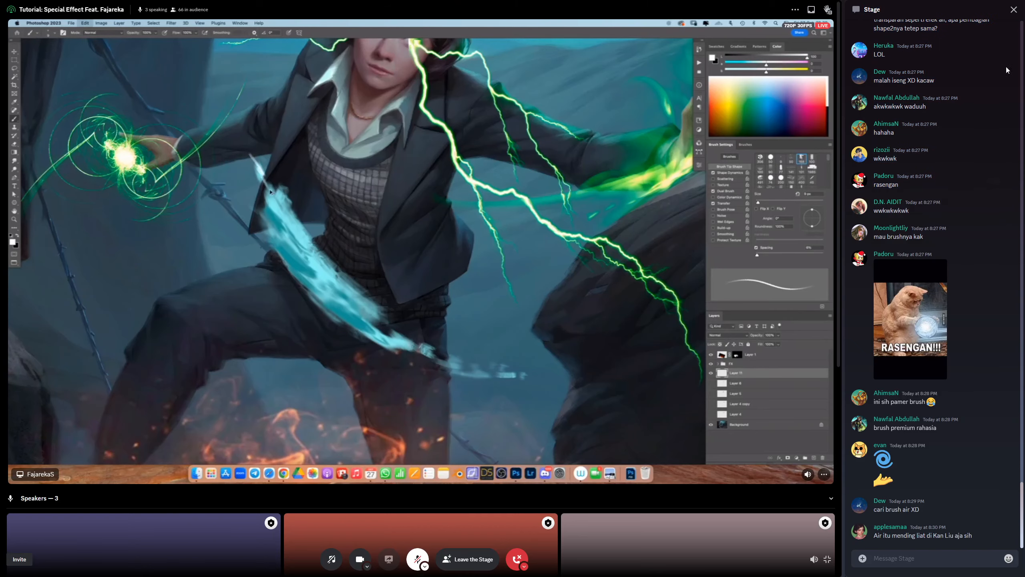
{"action": "left_click", "coordinate": [1014, 11]}
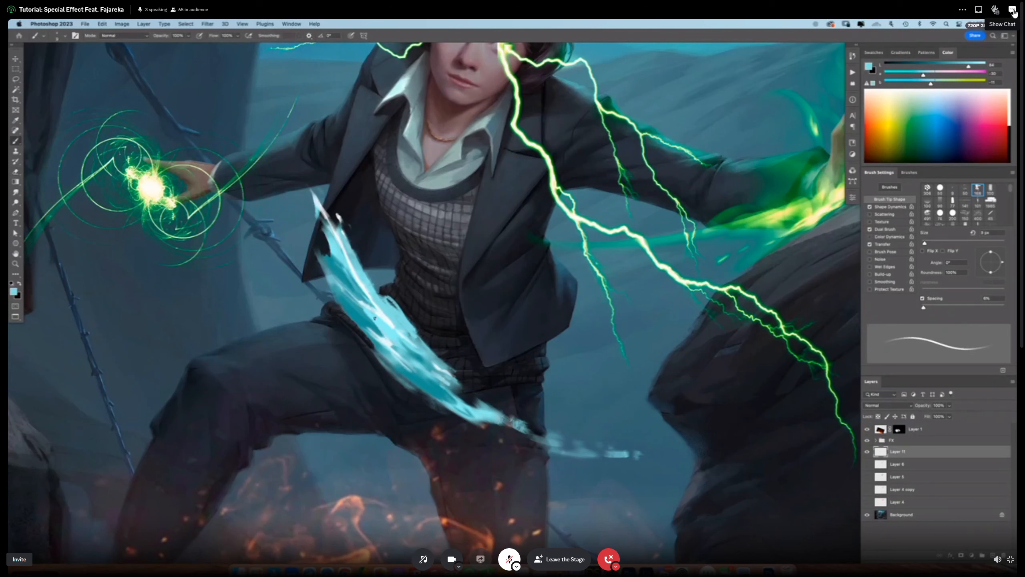
Unmute the microphone and show the Stage chat beside the shared screen.
{"action": "left_click", "coordinate": [506, 560]}
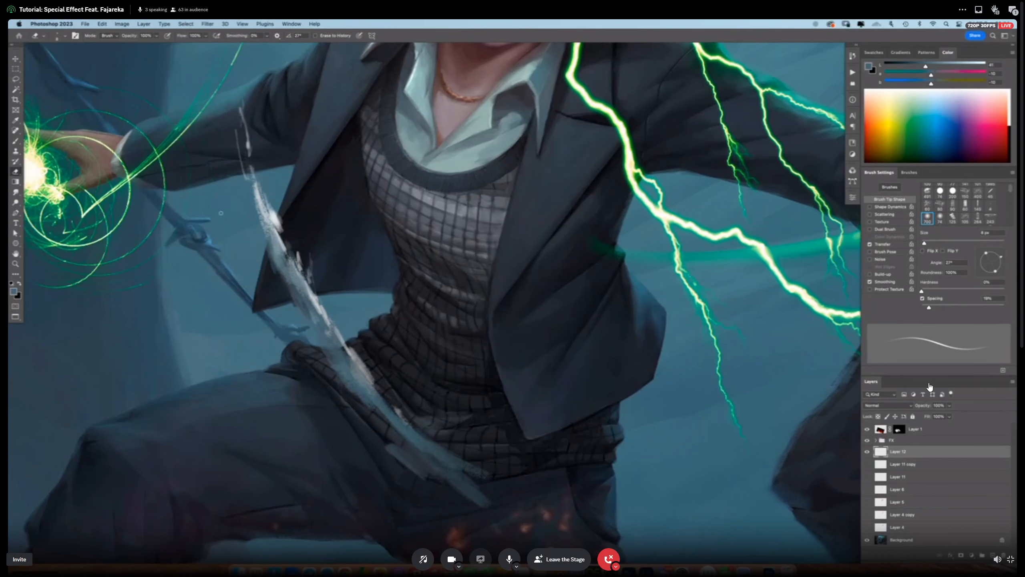
{"action": "left_click", "coordinate": [1014, 12]}
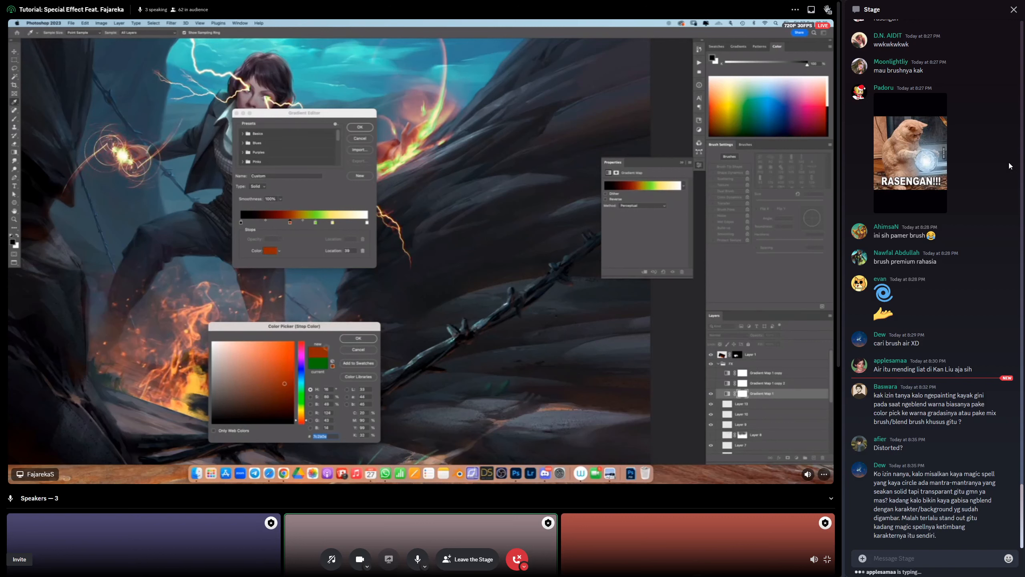
Accept the dark orange-red stop color and recolor the gradient map's green stop to golden yellow.
{"action": "left_click", "coordinate": [348, 339]}
{"action": "left_click", "coordinate": [315, 223]}
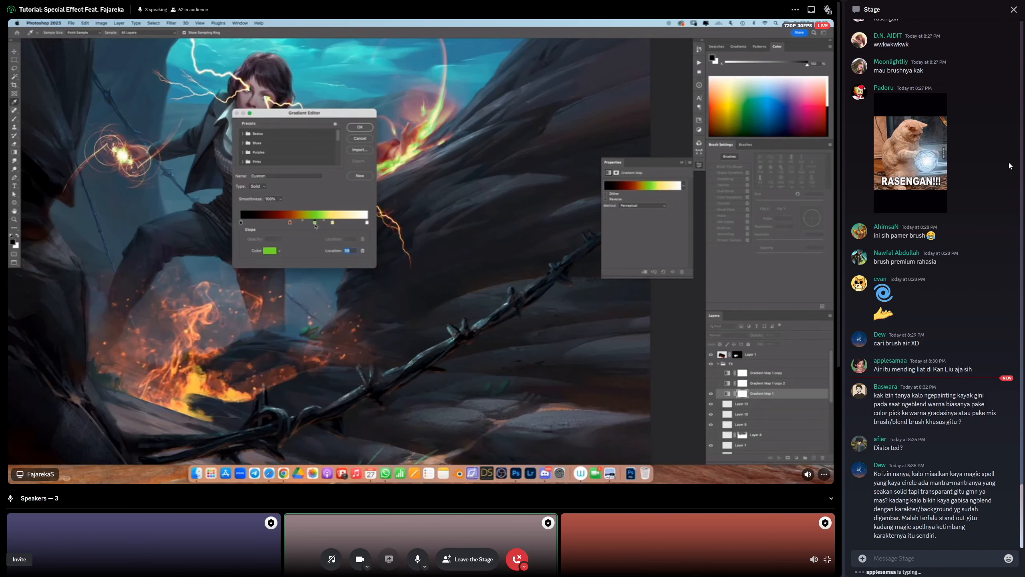
{"action": "left_click", "coordinate": [270, 251]}
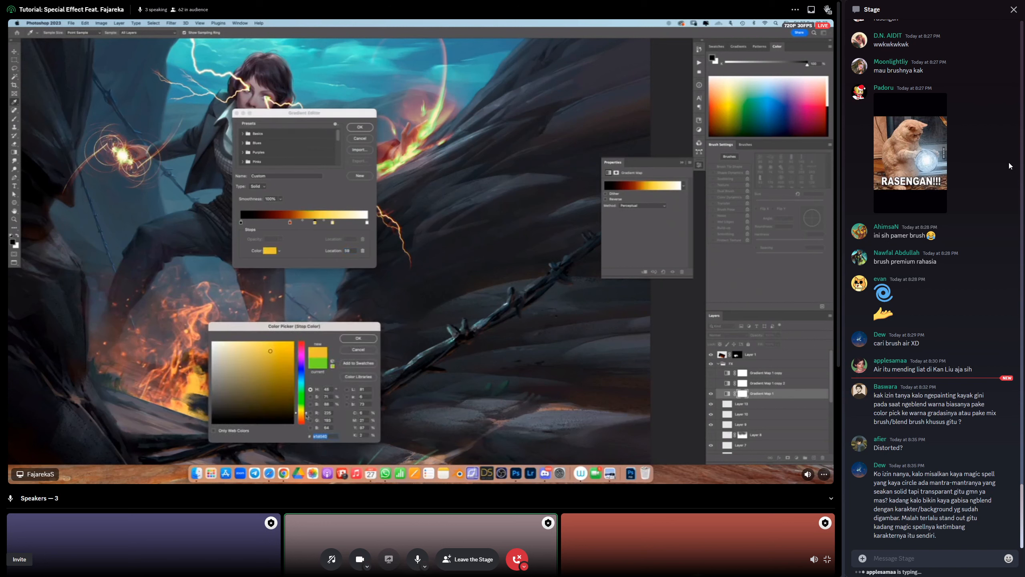
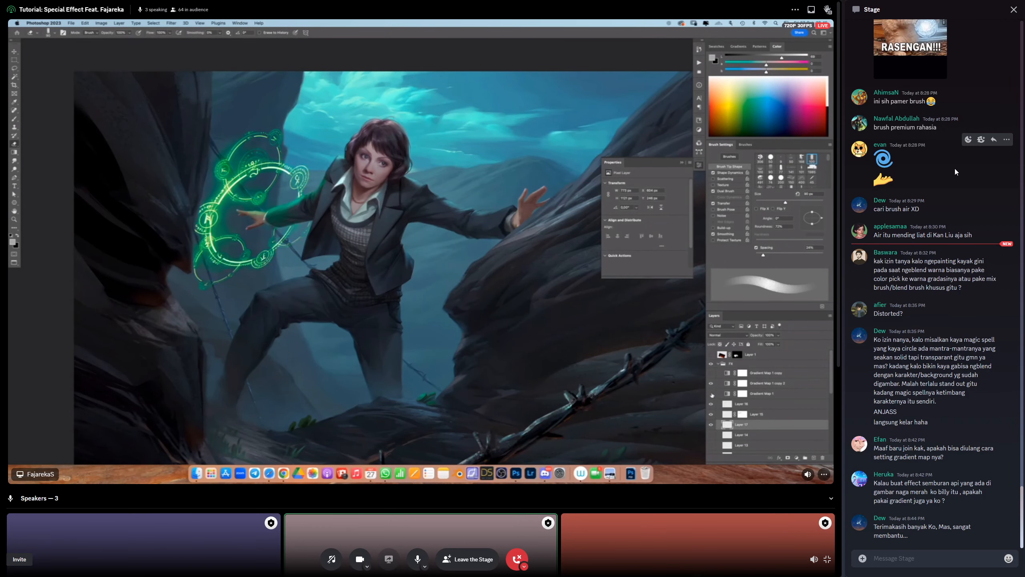
{"action": "scroll", "coordinate": [539, 351], "scroll_direction": "down", "scroll_amount": 8}
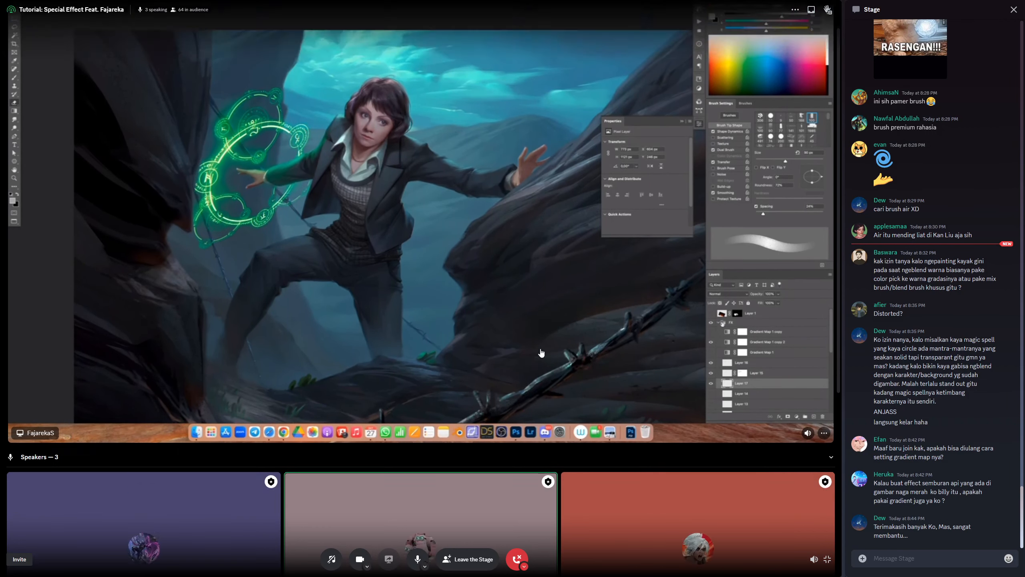
{"action": "scroll", "coordinate": [539, 351], "scroll_direction": "up", "scroll_amount": 8}
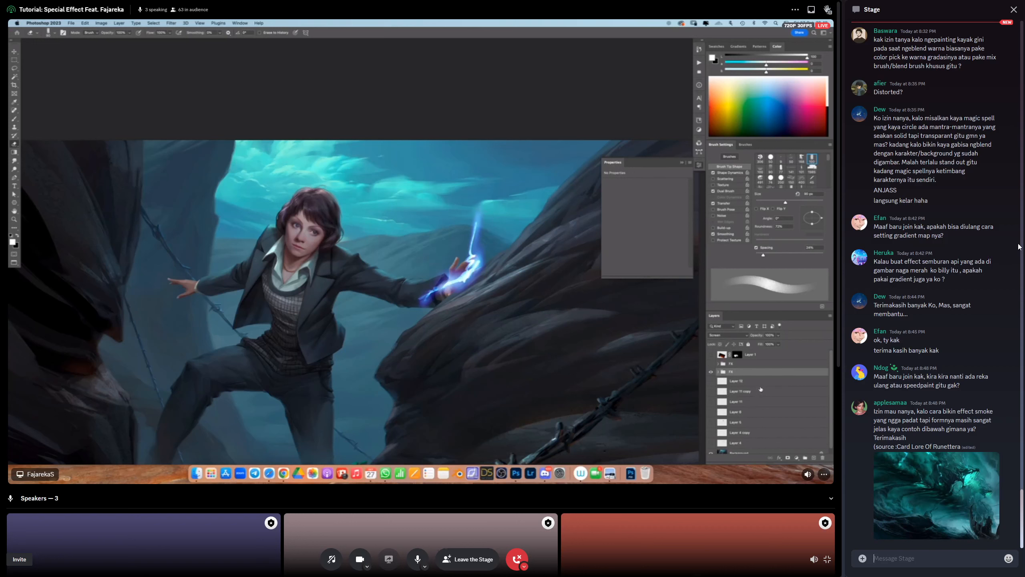
Enlarge the teal smoke reference painting shared in the Stage chat and examine how its smoke shapes compare with the artwork.
{"action": "left_click", "coordinate": [940, 491]}
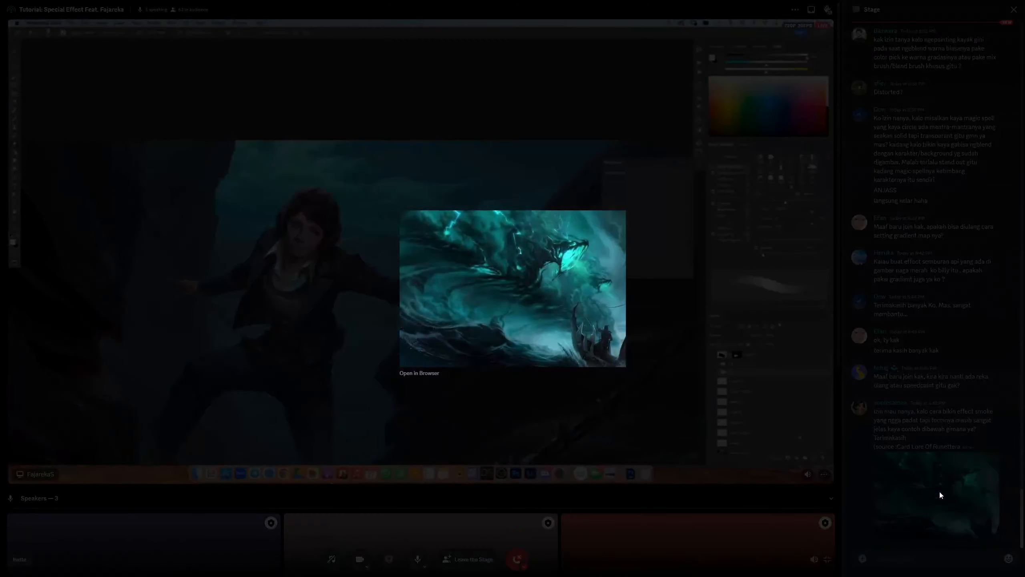
{"action": "left_click", "coordinate": [915, 399]}
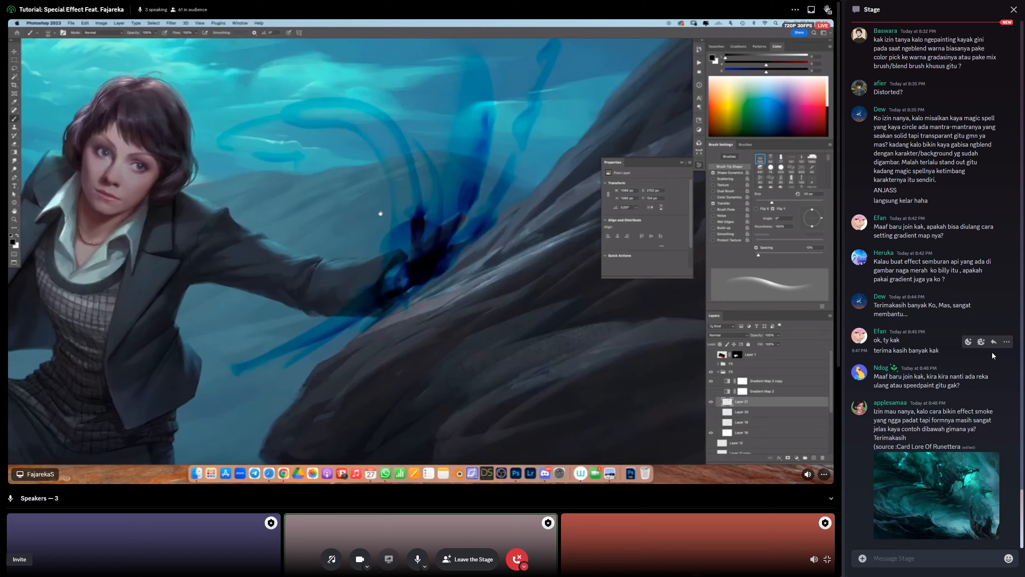
{"action": "left_click", "coordinate": [966, 520]}
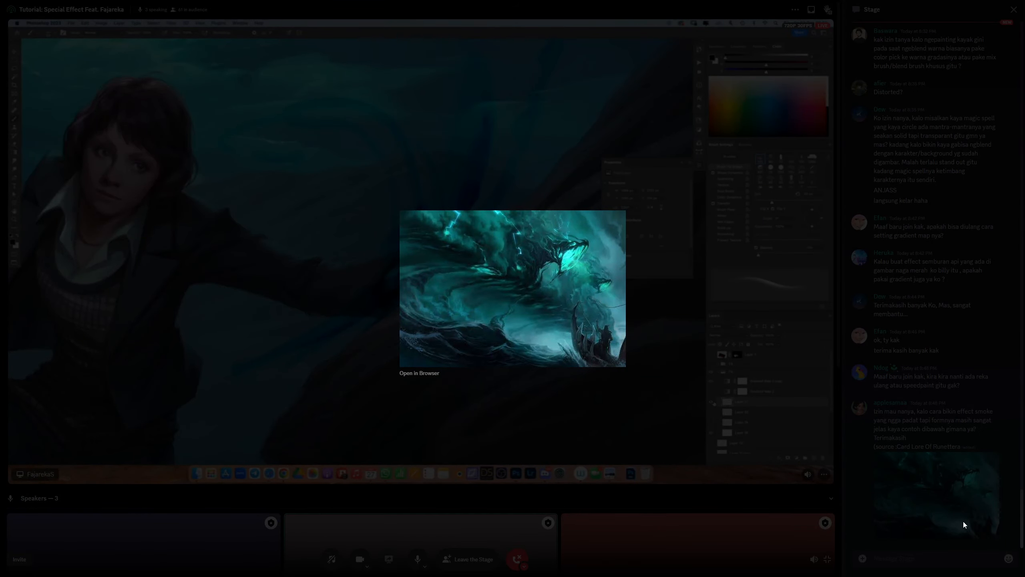
{"action": "left_click", "coordinate": [962, 521]}
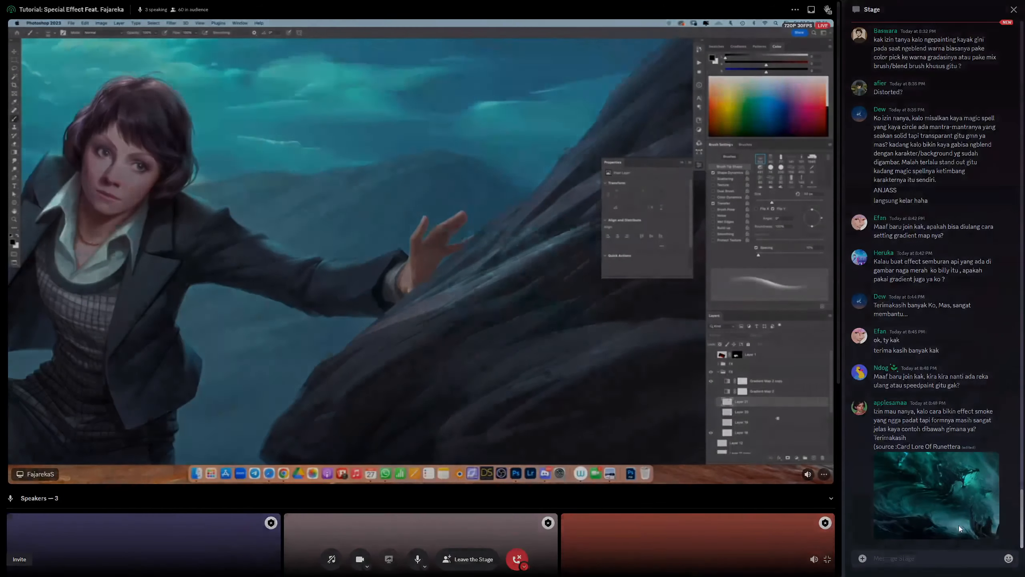
{"action": "left_click", "coordinate": [960, 526]}
{"action": "left_click", "coordinate": [959, 525]}
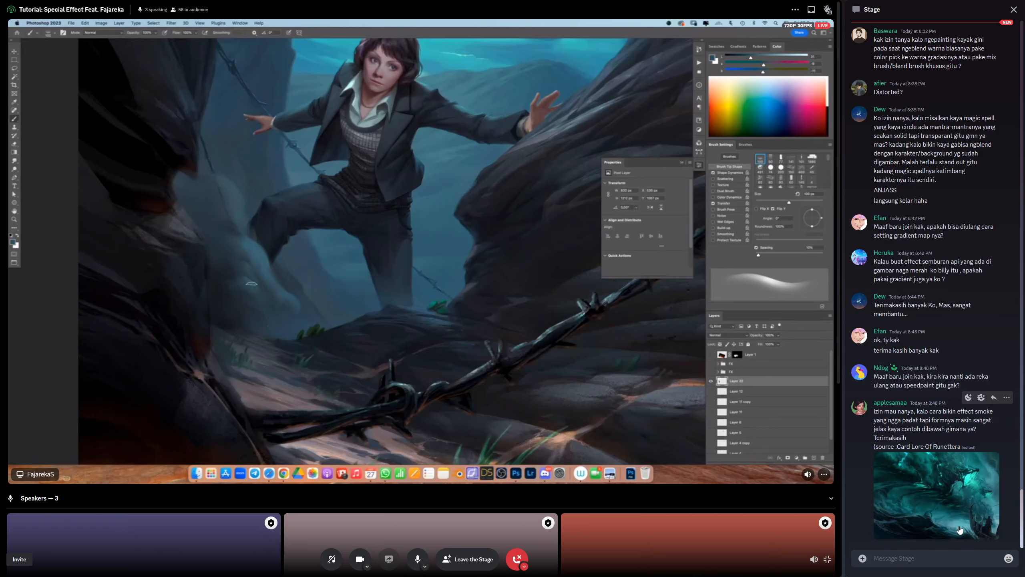
{"action": "left_click", "coordinate": [939, 524]}
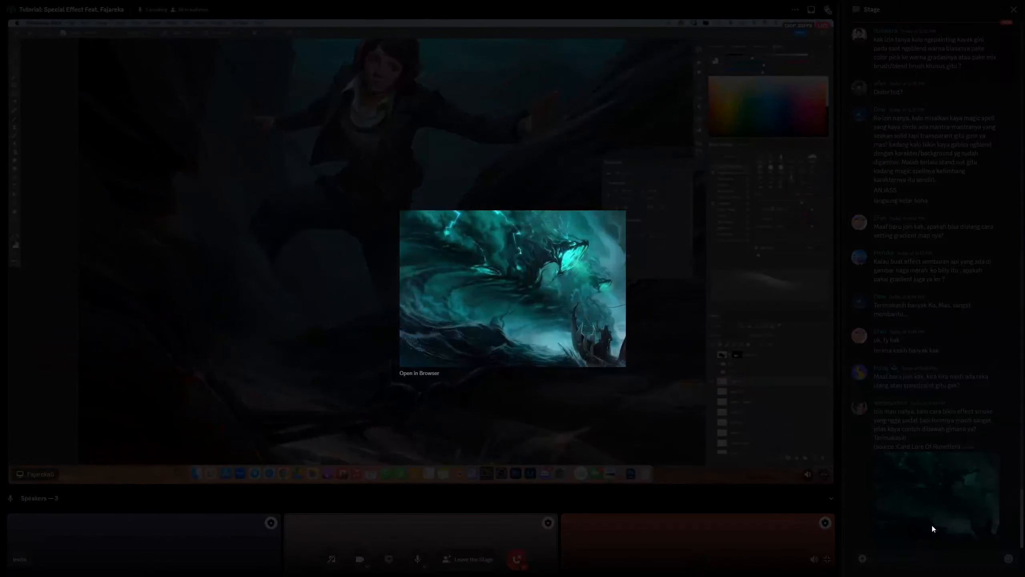
{"action": "left_click", "coordinate": [928, 525]}
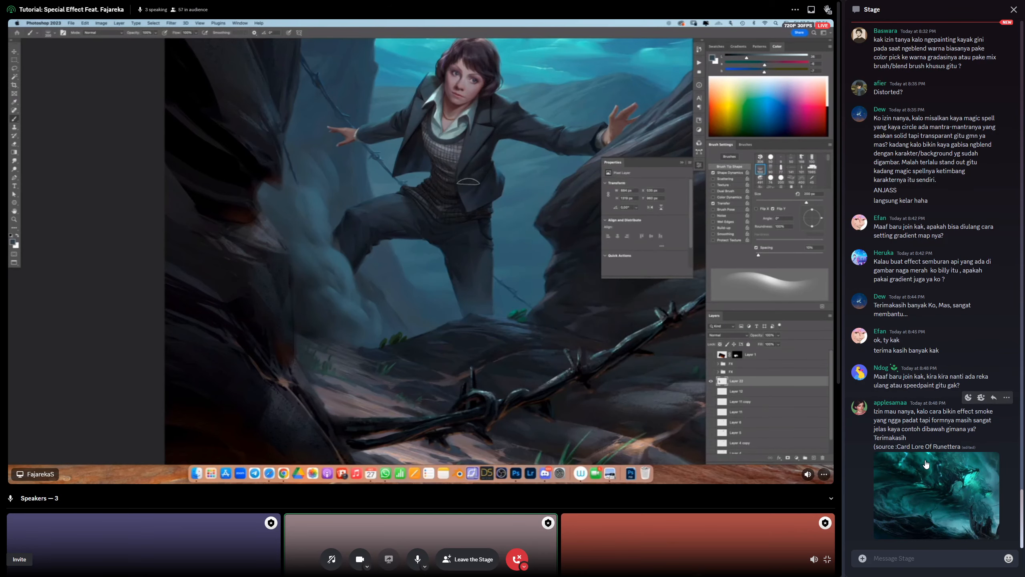
{"action": "left_click", "coordinate": [925, 463]}
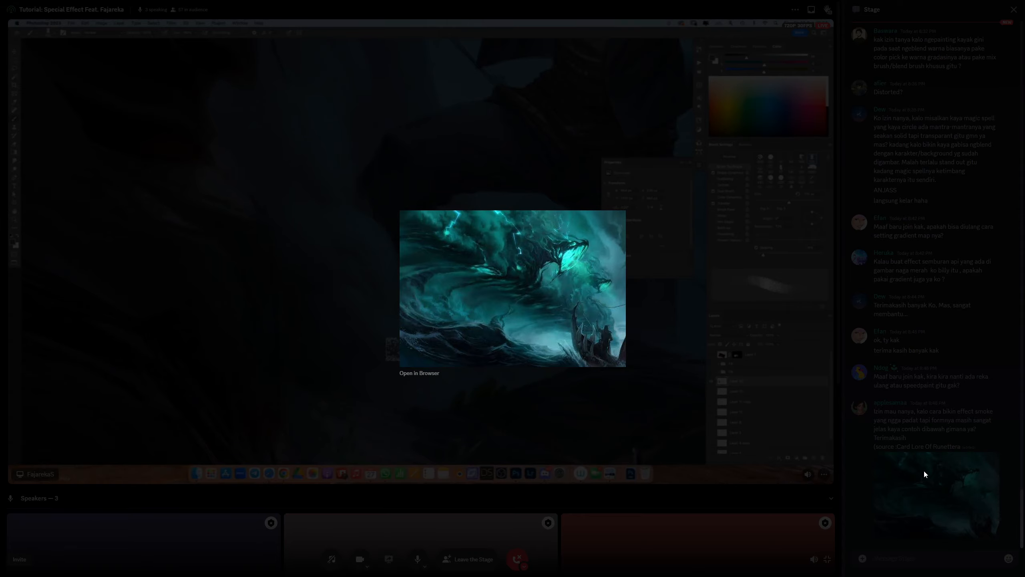
{"action": "left_click", "coordinate": [923, 469]}
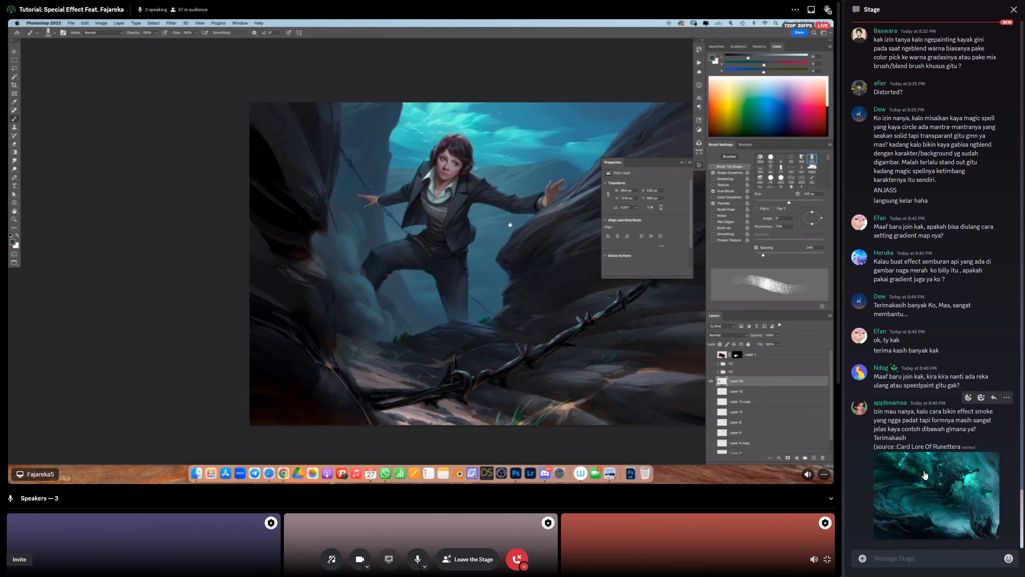
{"action": "left_click", "coordinate": [924, 473]}
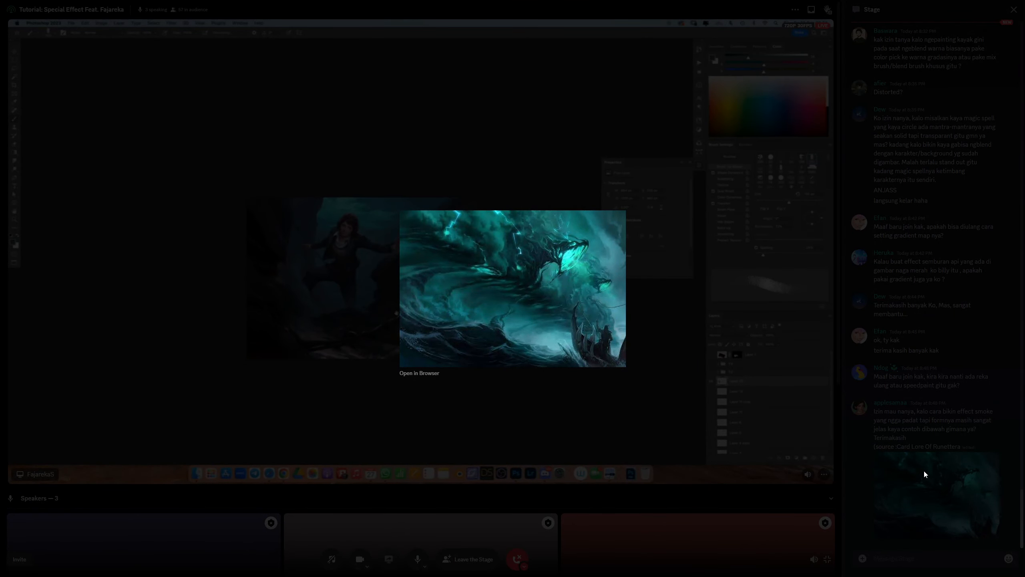
Close the enlarged smoke reference and look through the Stage chat messages and the speaker and audience lists.
{"action": "left_click", "coordinate": [924, 471]}
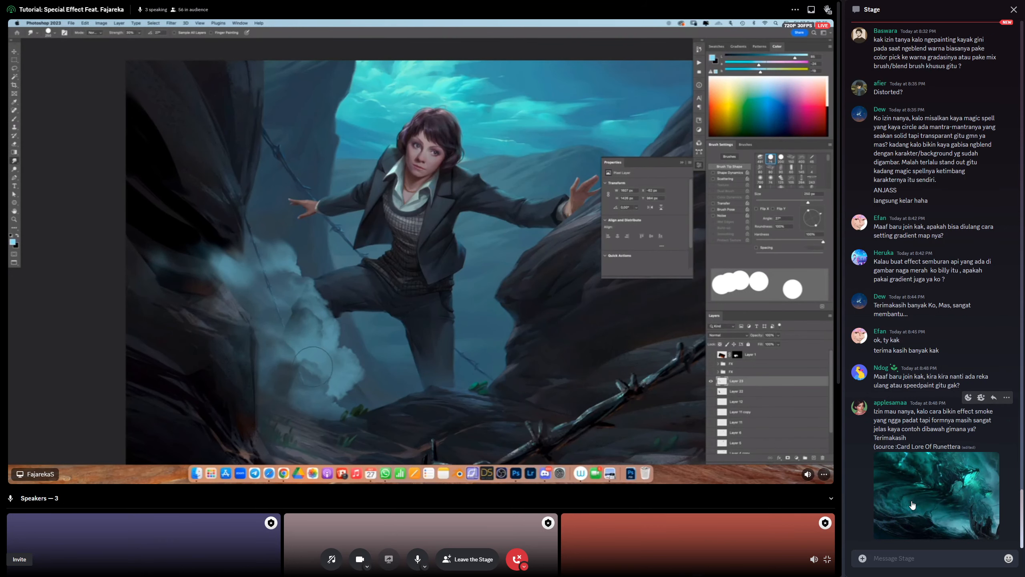
{"action": "scroll", "coordinate": [887, 468], "scroll_direction": "up", "scroll_amount": 2}
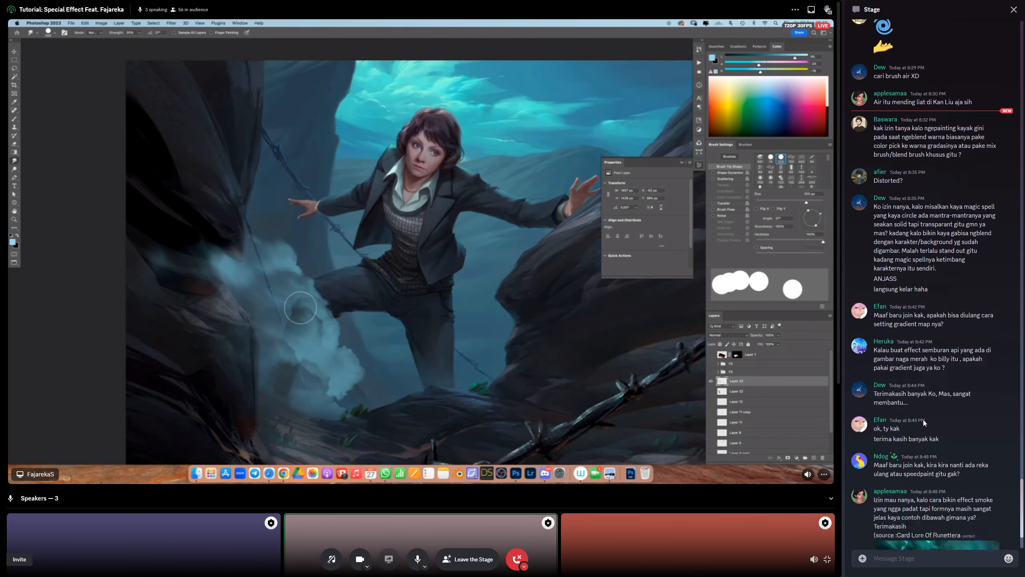
{"action": "scroll", "coordinate": [923, 420], "scroll_direction": "down", "scroll_amount": 2}
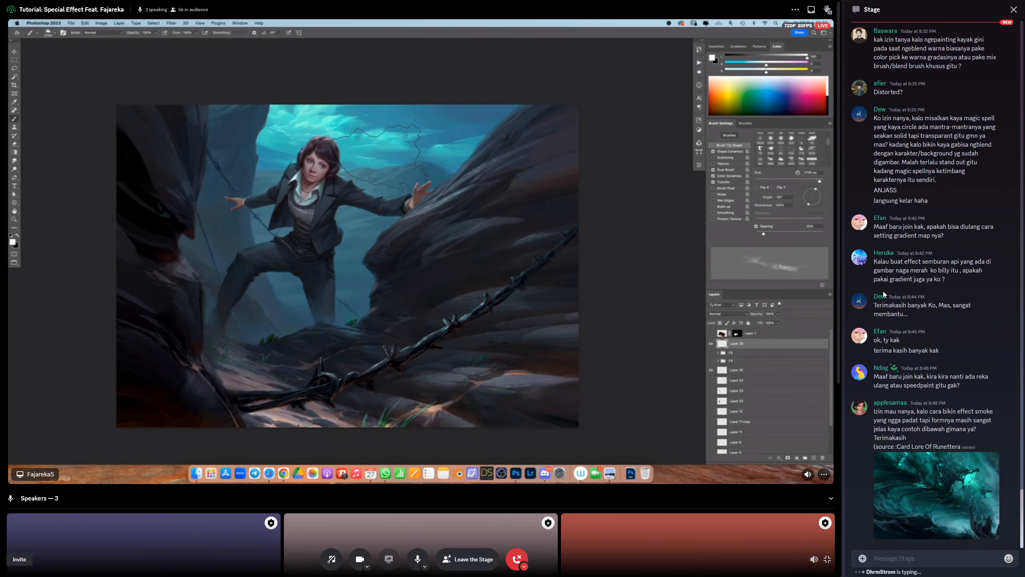
{"action": "scroll", "coordinate": [686, 404], "scroll_direction": "down", "scroll_amount": 5}
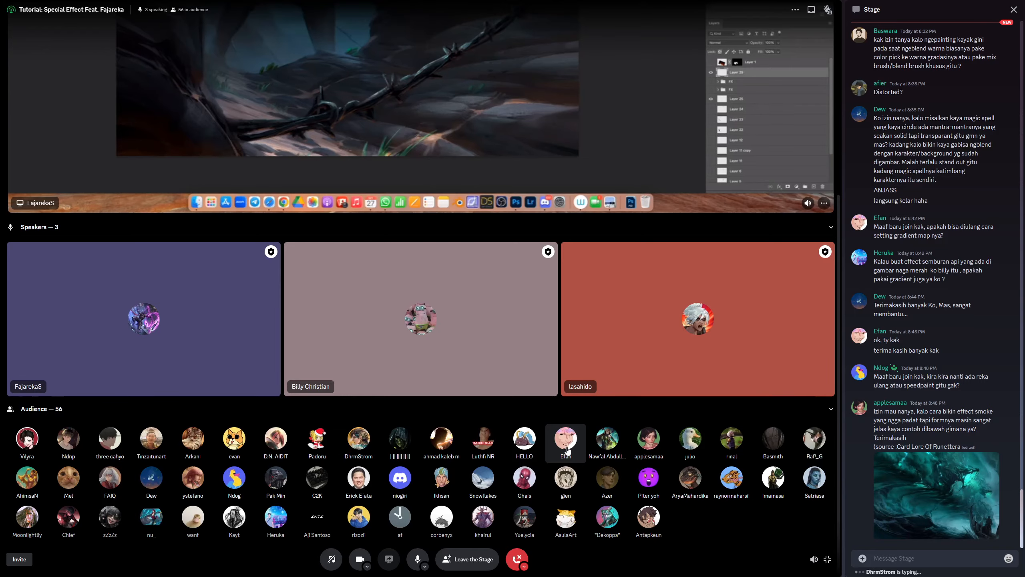
{"action": "scroll", "coordinate": [567, 450], "scroll_direction": "up", "scroll_amount": 5}
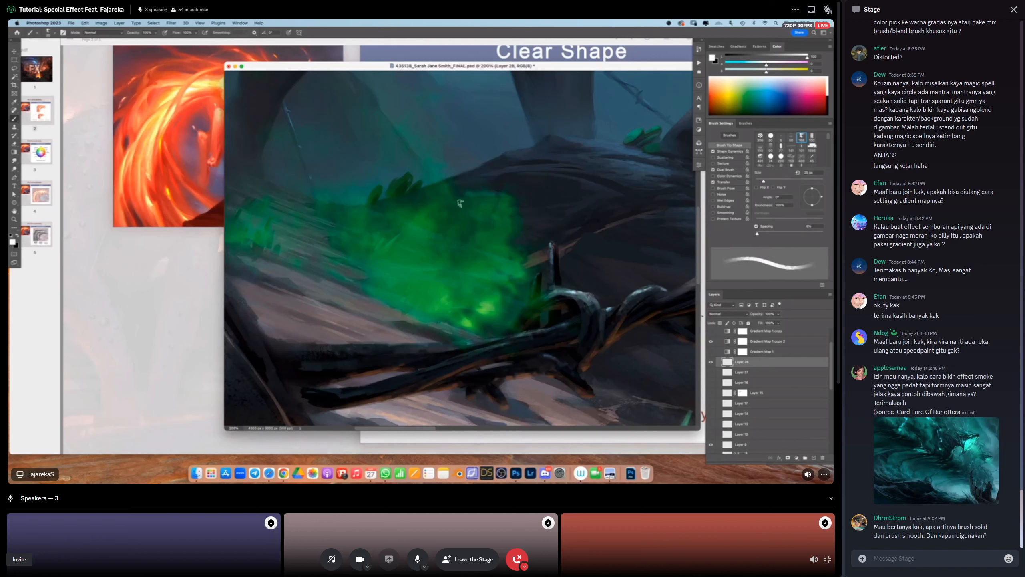
Reduce the soft-edged brush's size and paint a bright yellow highlight near the lower core of the green magic glow.
{"action": "double_click", "coordinate": [658, 288]}
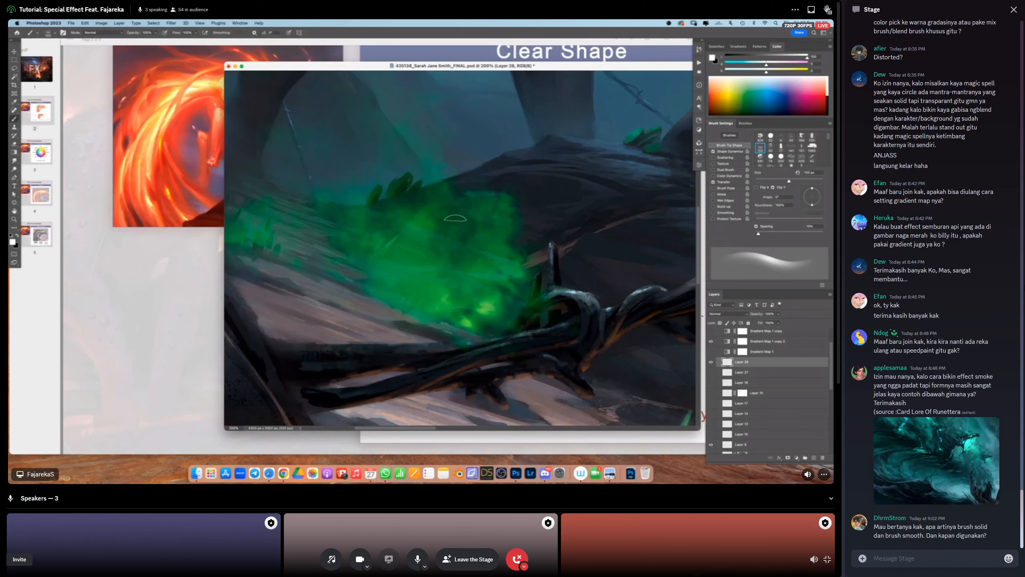
{"action": "key", "text": "bracketleft"}
{"action": "key", "text": "bracketleft"}
{"action": "left_click", "coordinate": [484, 305]}
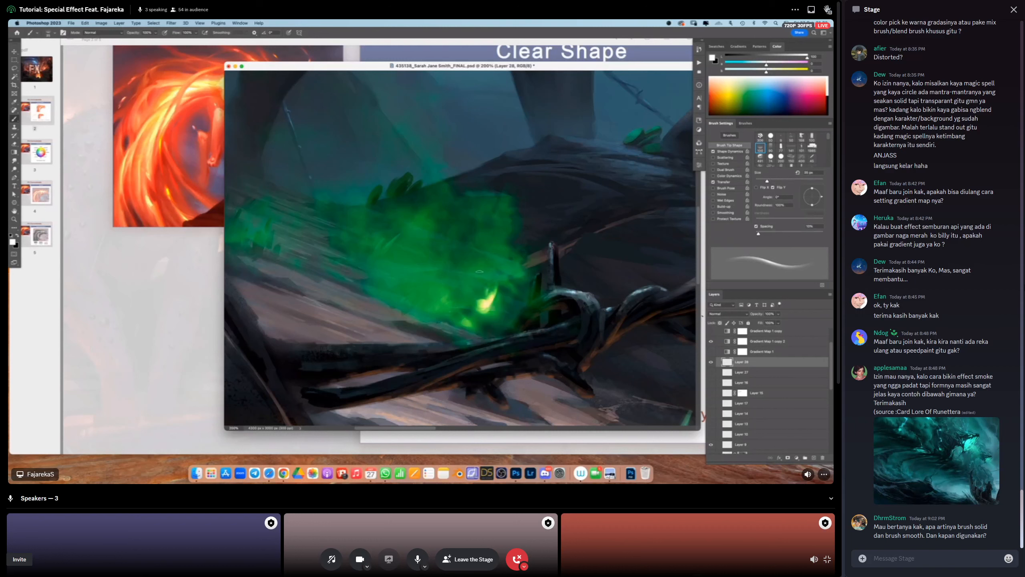